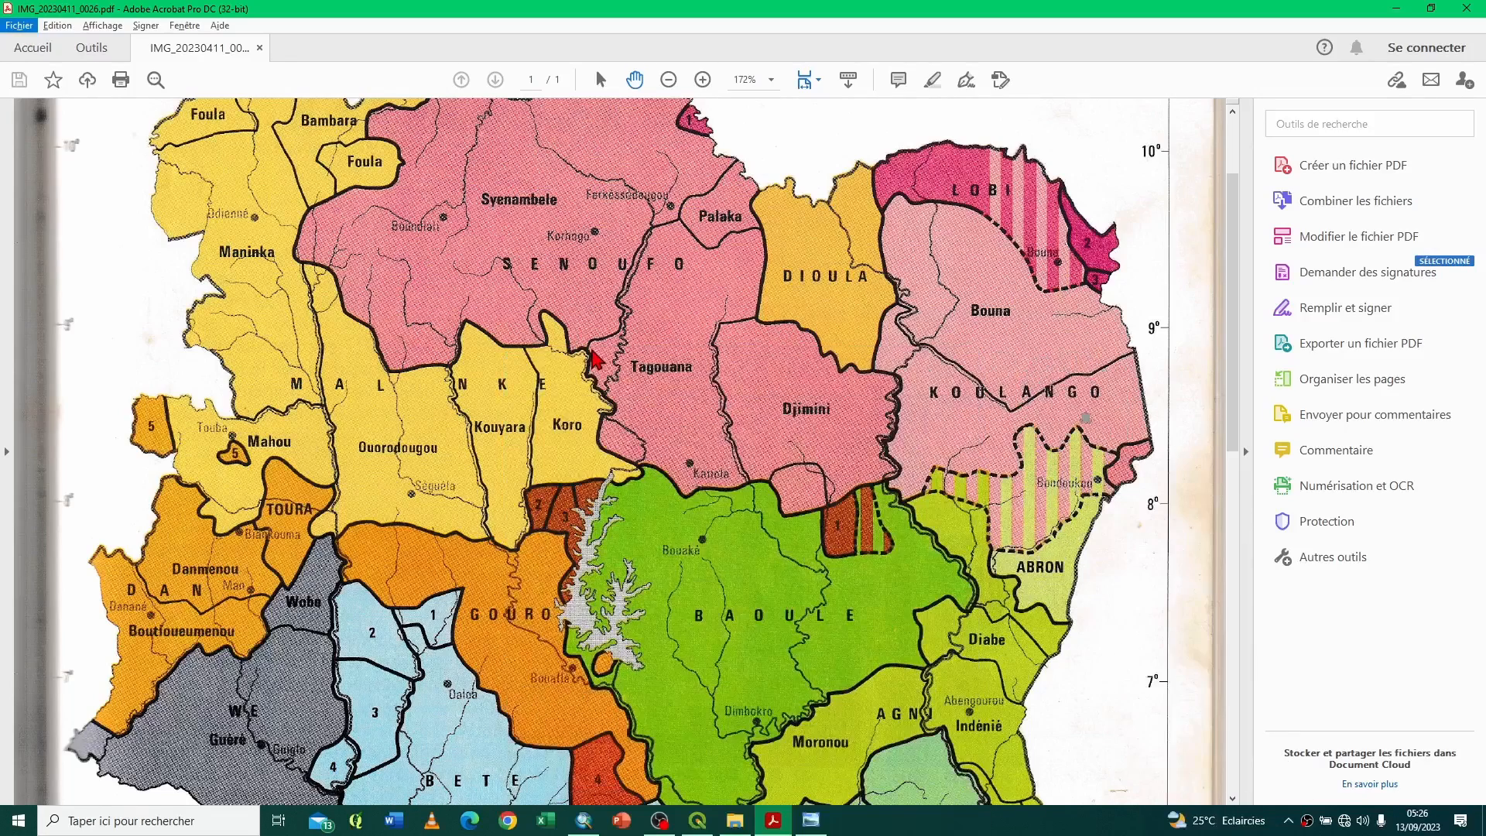
# Step: Look over the administrative map image and the scanned ethnic-groups PDF, and close both files
pyautogui.click(811, 819)
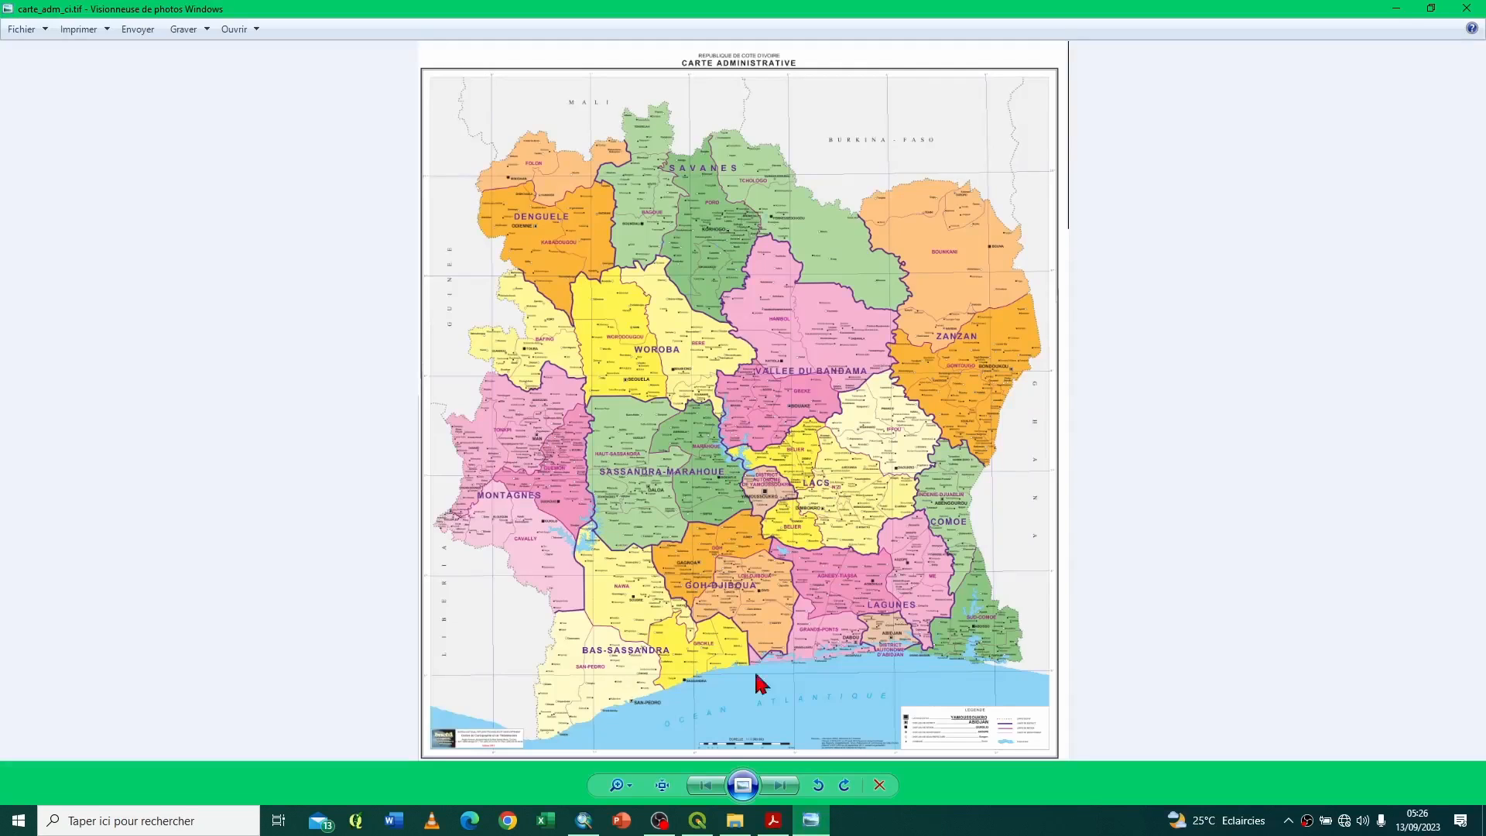
pyautogui.click(772, 820)
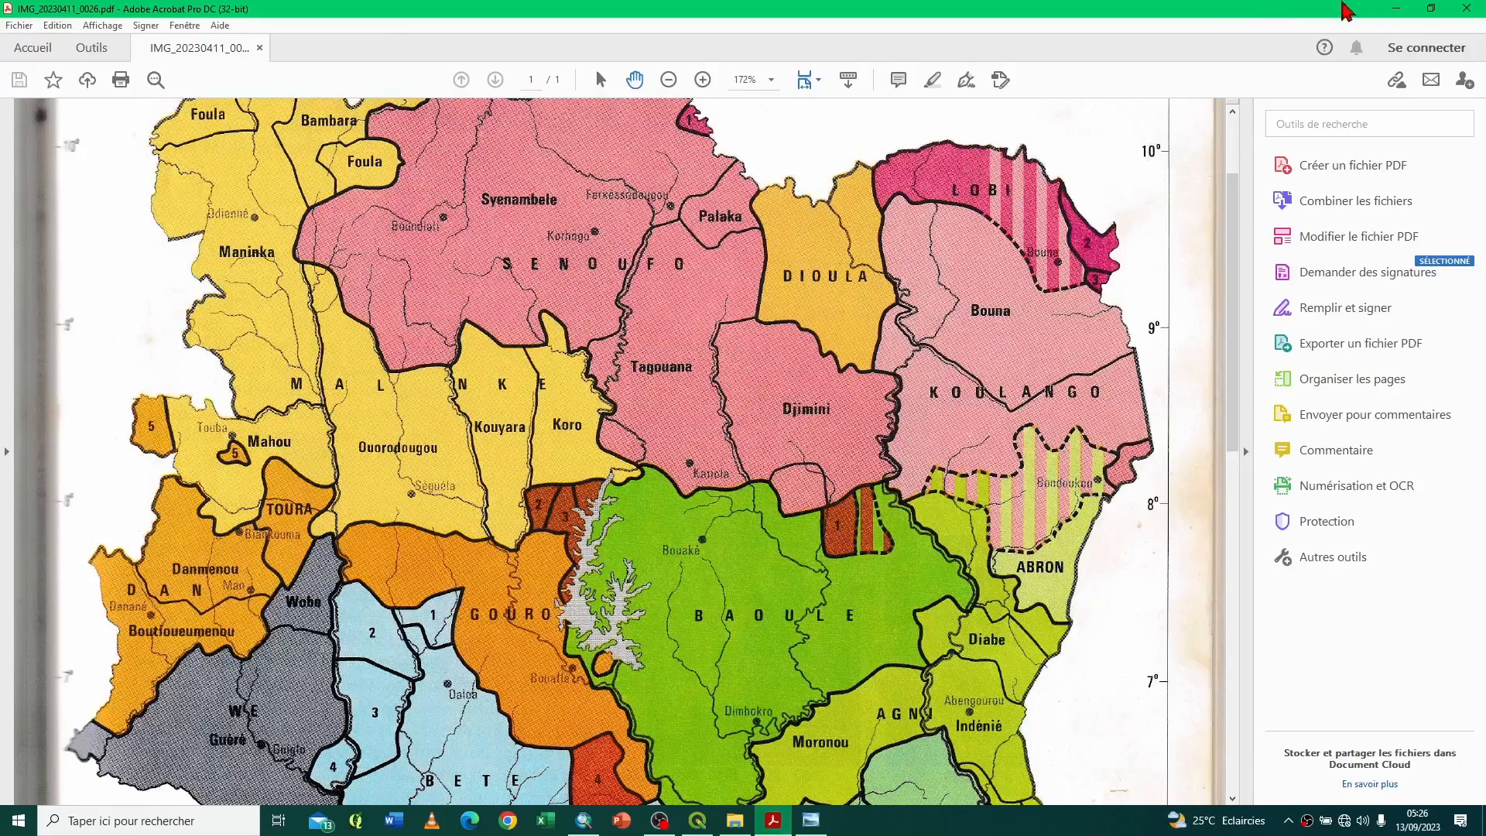
pyautogui.click(1468, 9)
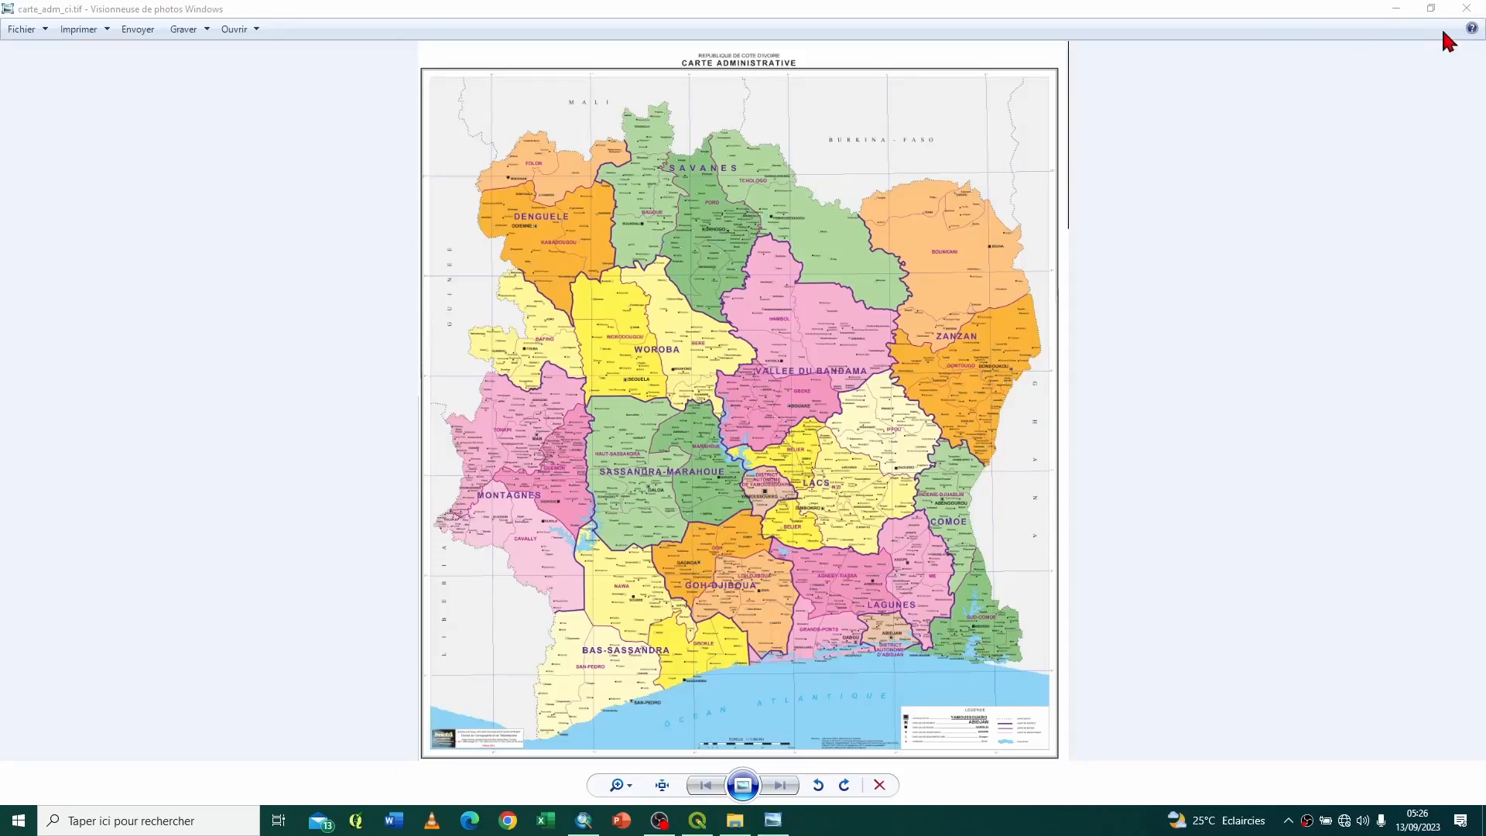
pyautogui.click(1468, 8)
# Step: Load carte_adm_ci.tif and IMG_20230411_0026.pdf from the 3 en 1 folder into the QGIS project and collapse the PDF layer's band legend
pyautogui.click(449, 371)
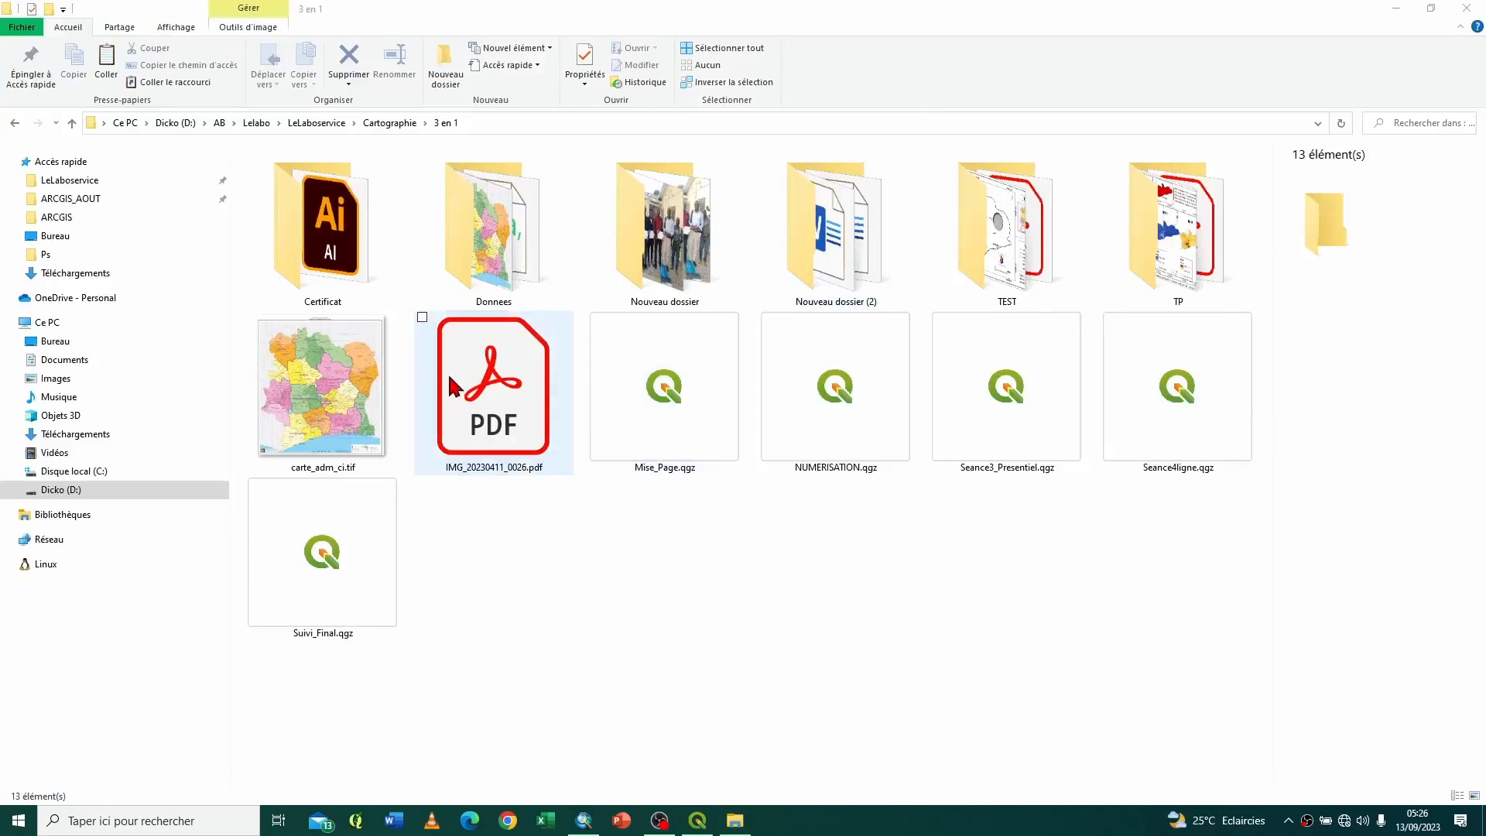
pyautogui.click(251, 317)
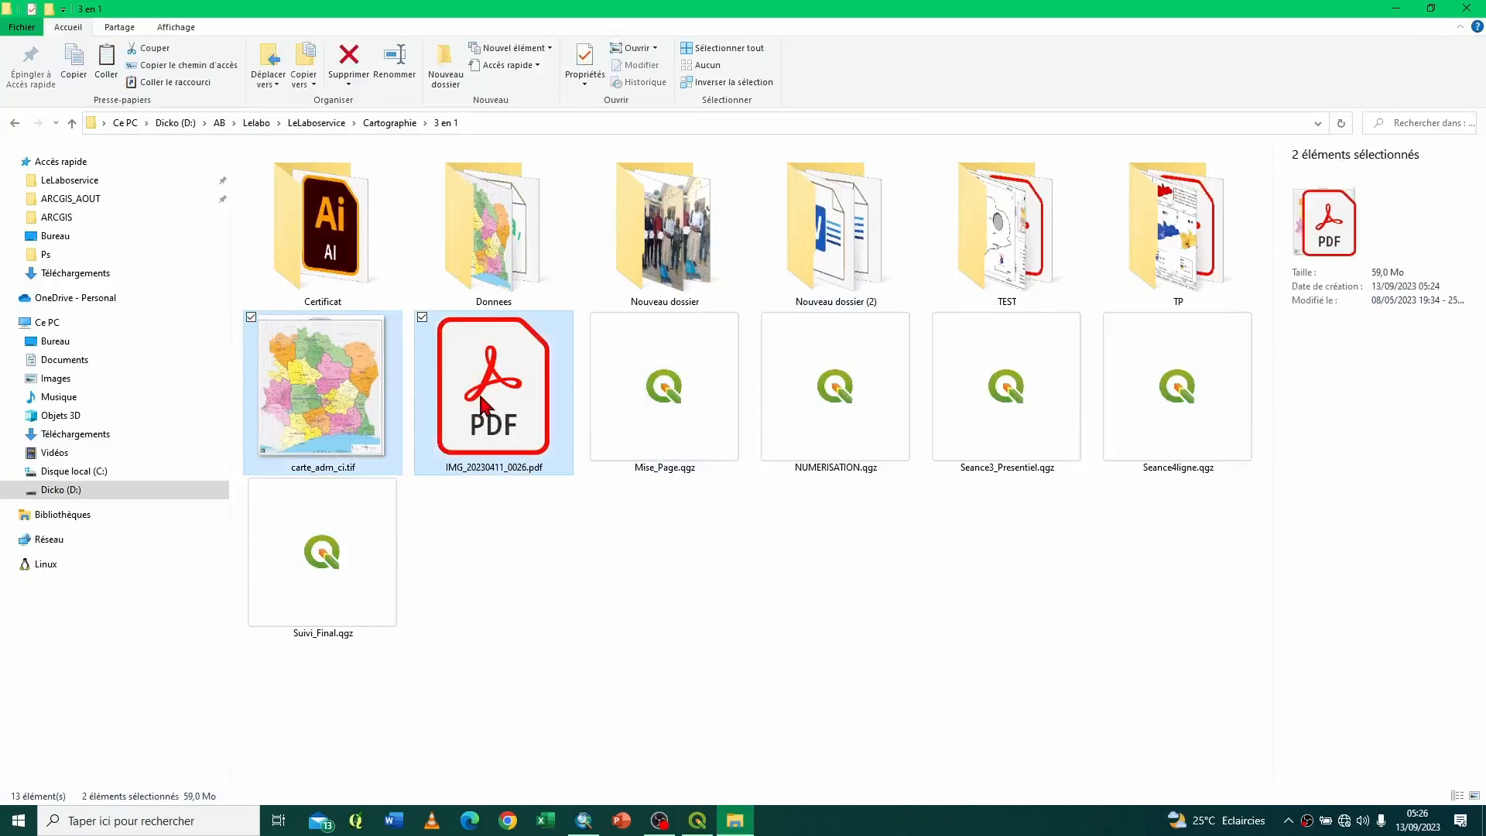
pyautogui.moveTo(480, 410); pyautogui.dragTo(690, 426)
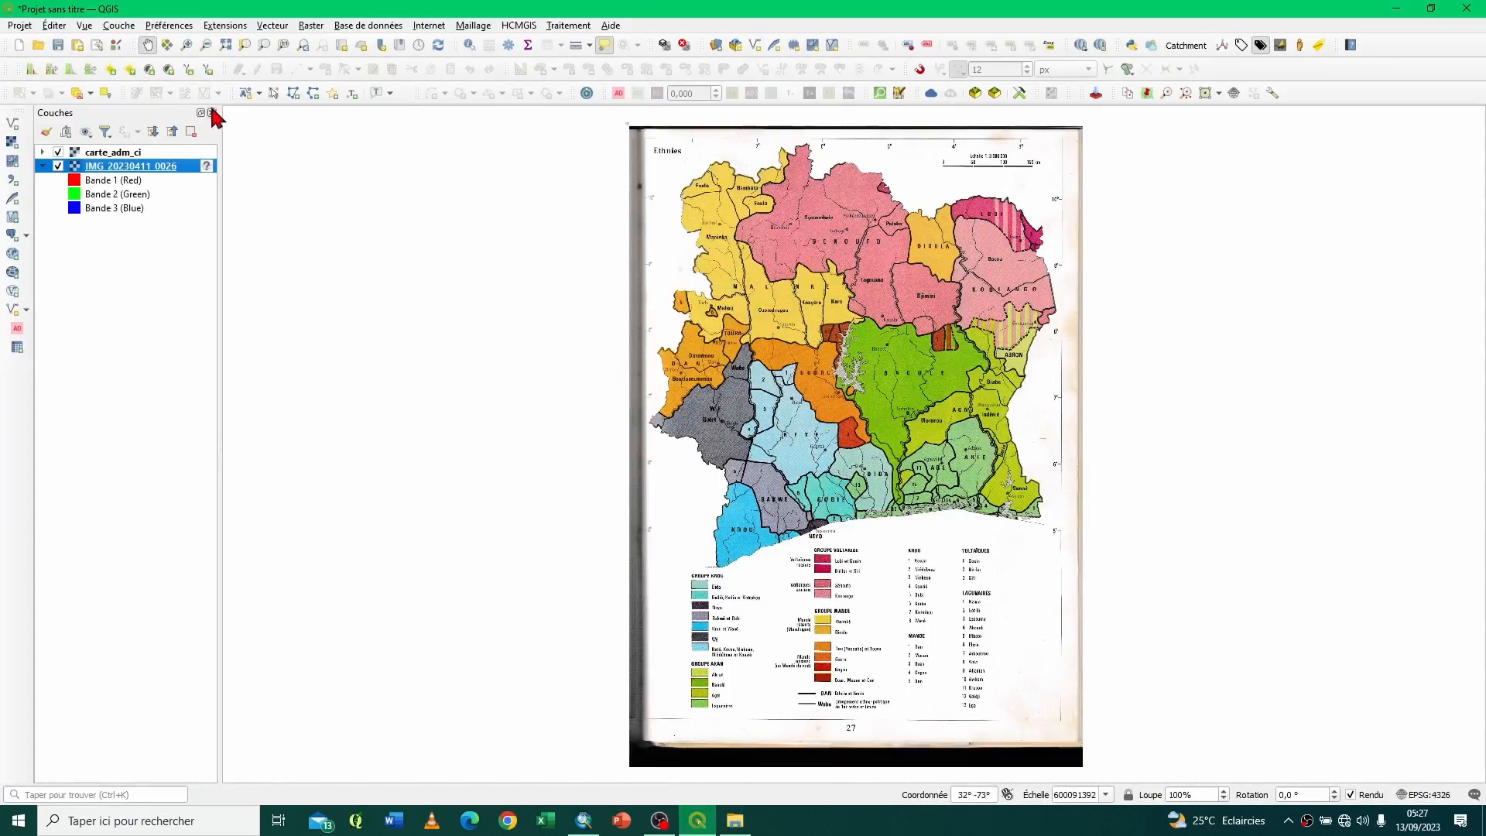
pyautogui.click(43, 166)
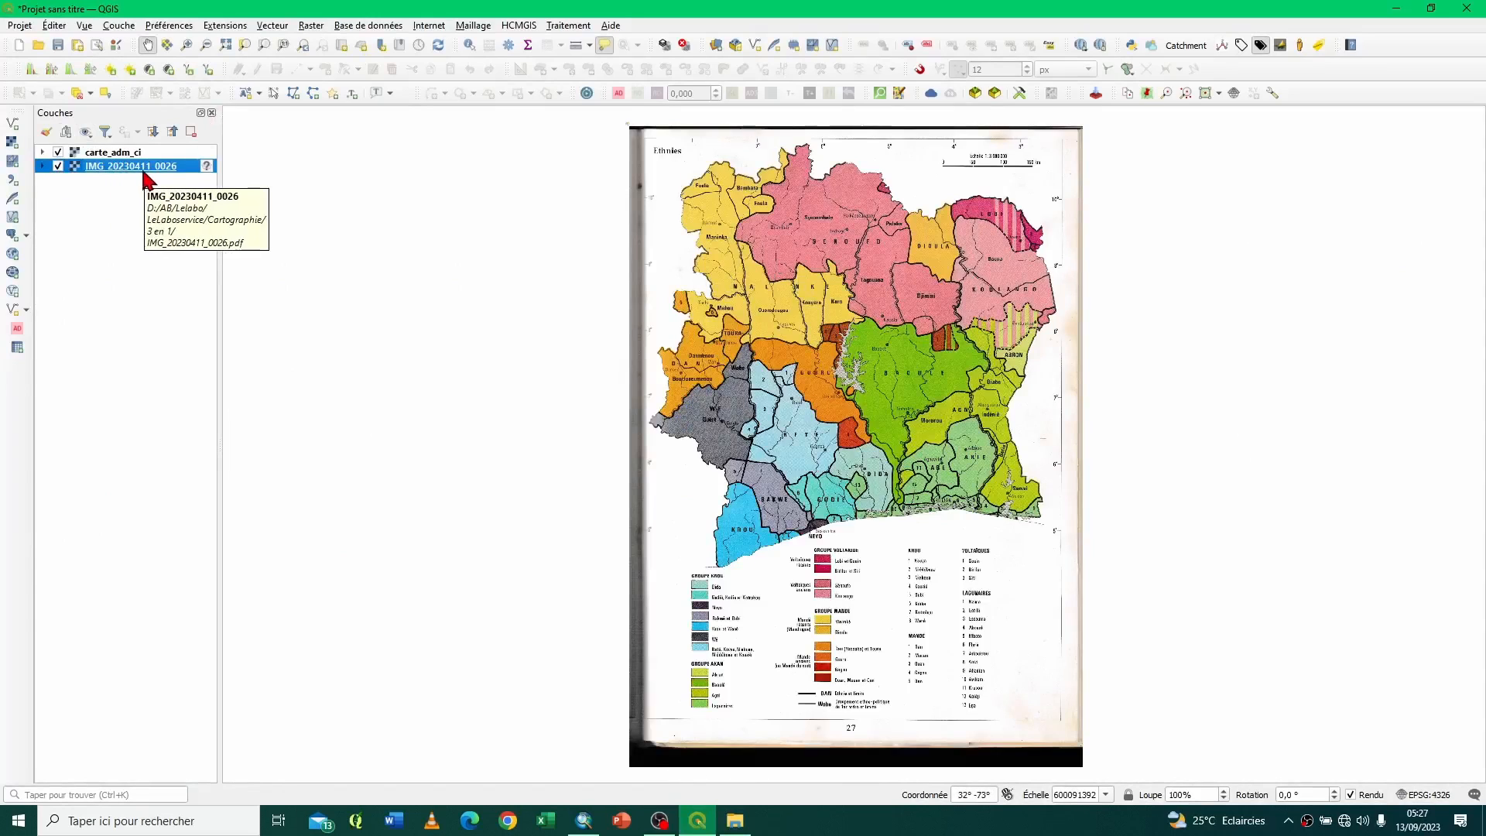
# Step: Examine the coordinate reference system information in the IMG_20230411_0026 layer's properties
pyautogui.moveTo(208, 178)
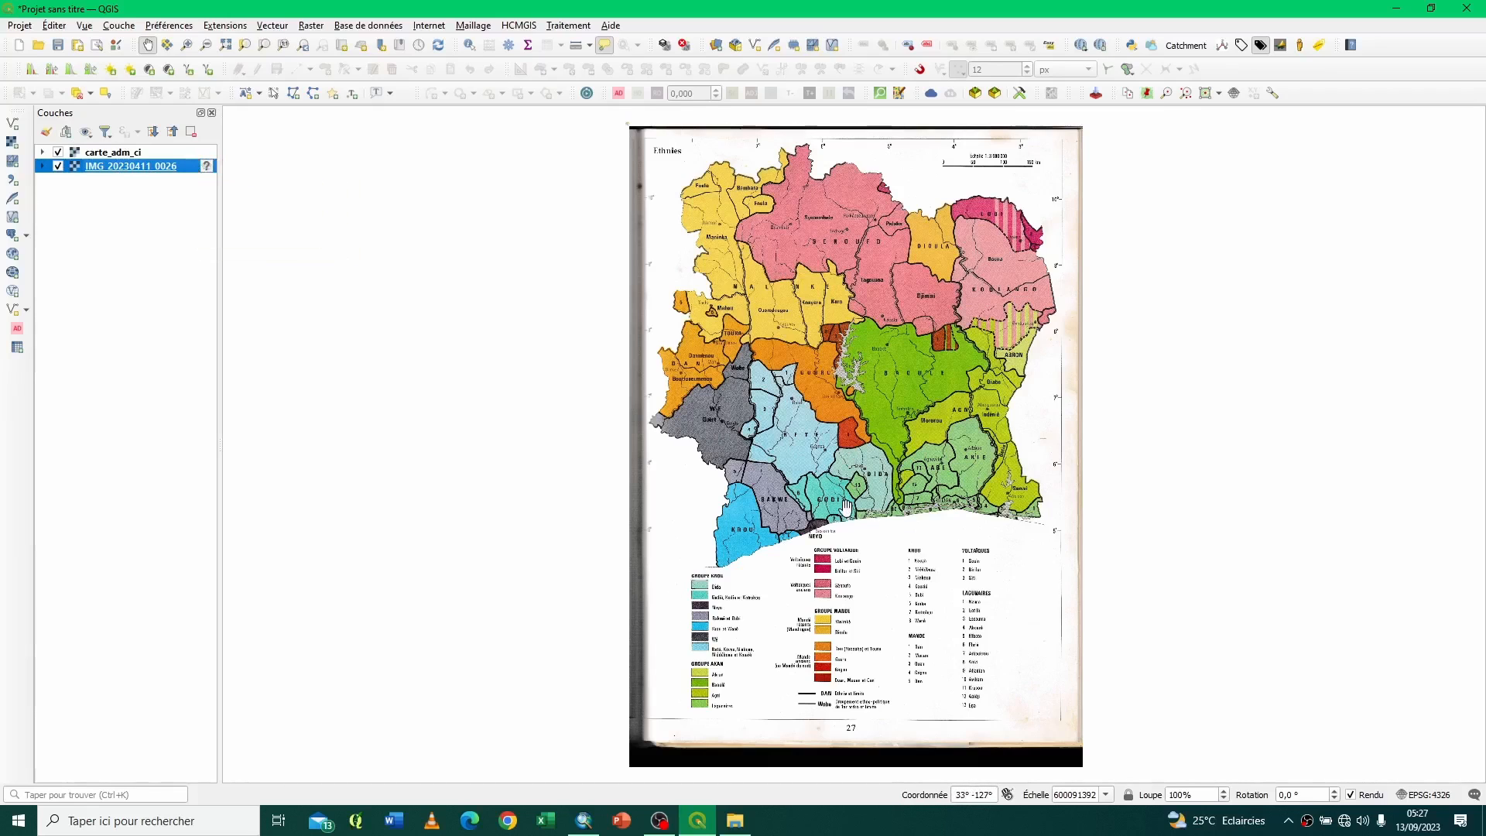
pyautogui.rightClick(138, 169)
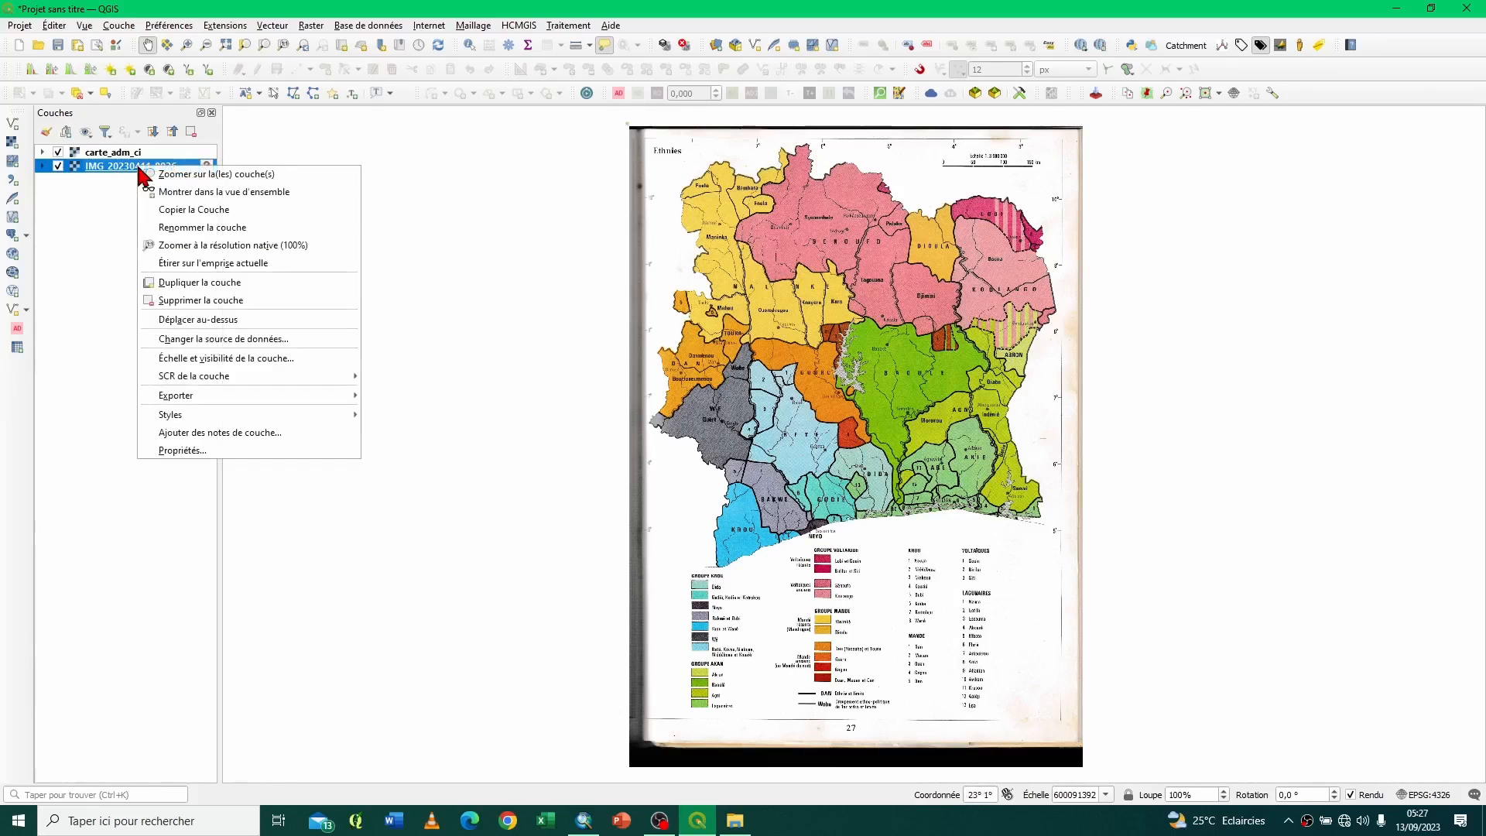
pyautogui.click(200, 452)
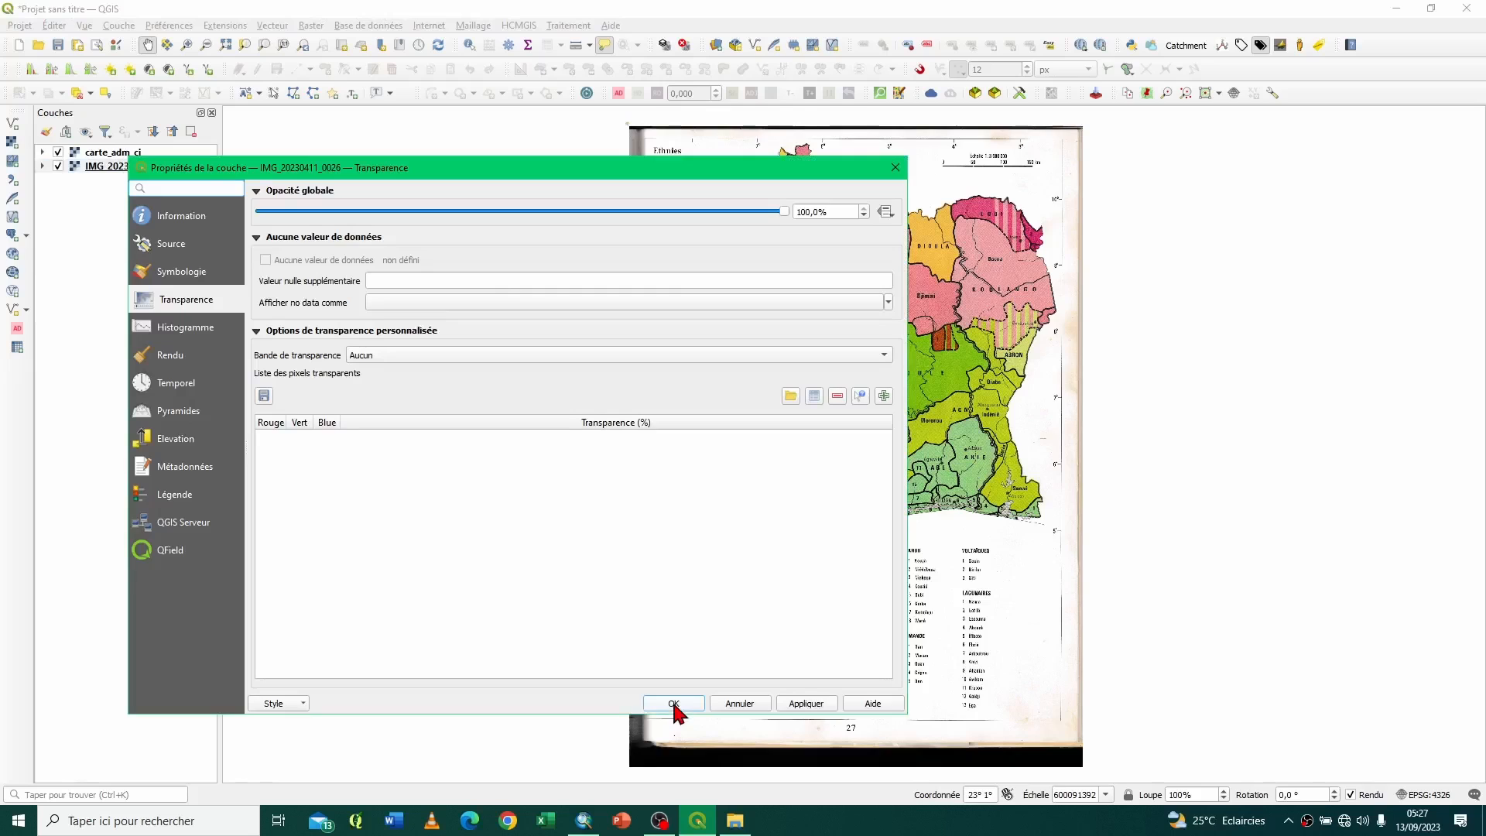
pyautogui.click(183, 218)
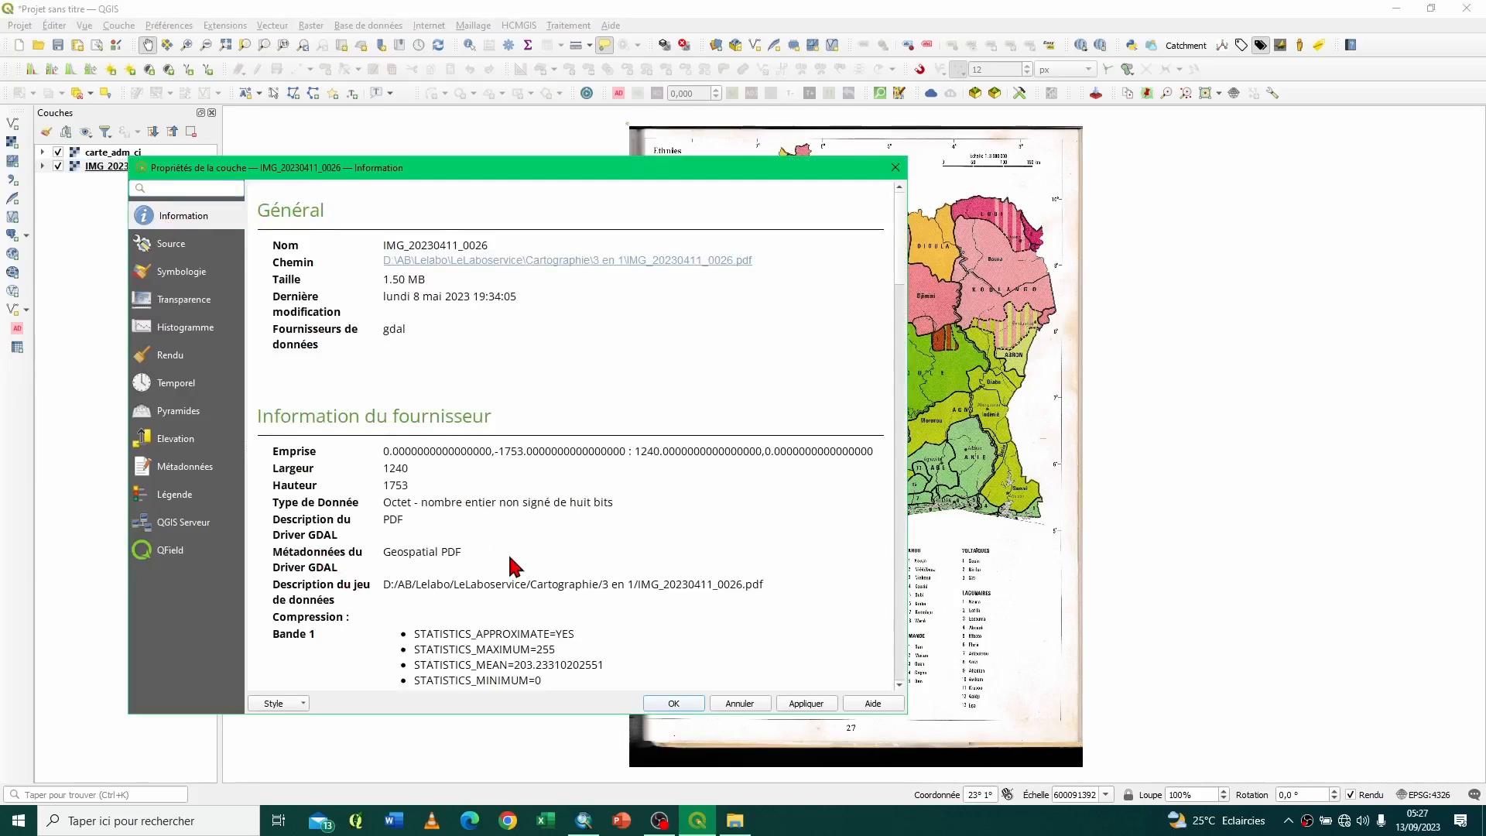
pyautogui.scroll(-1, 513, 565)
pyautogui.scroll(-7, 512, 565)
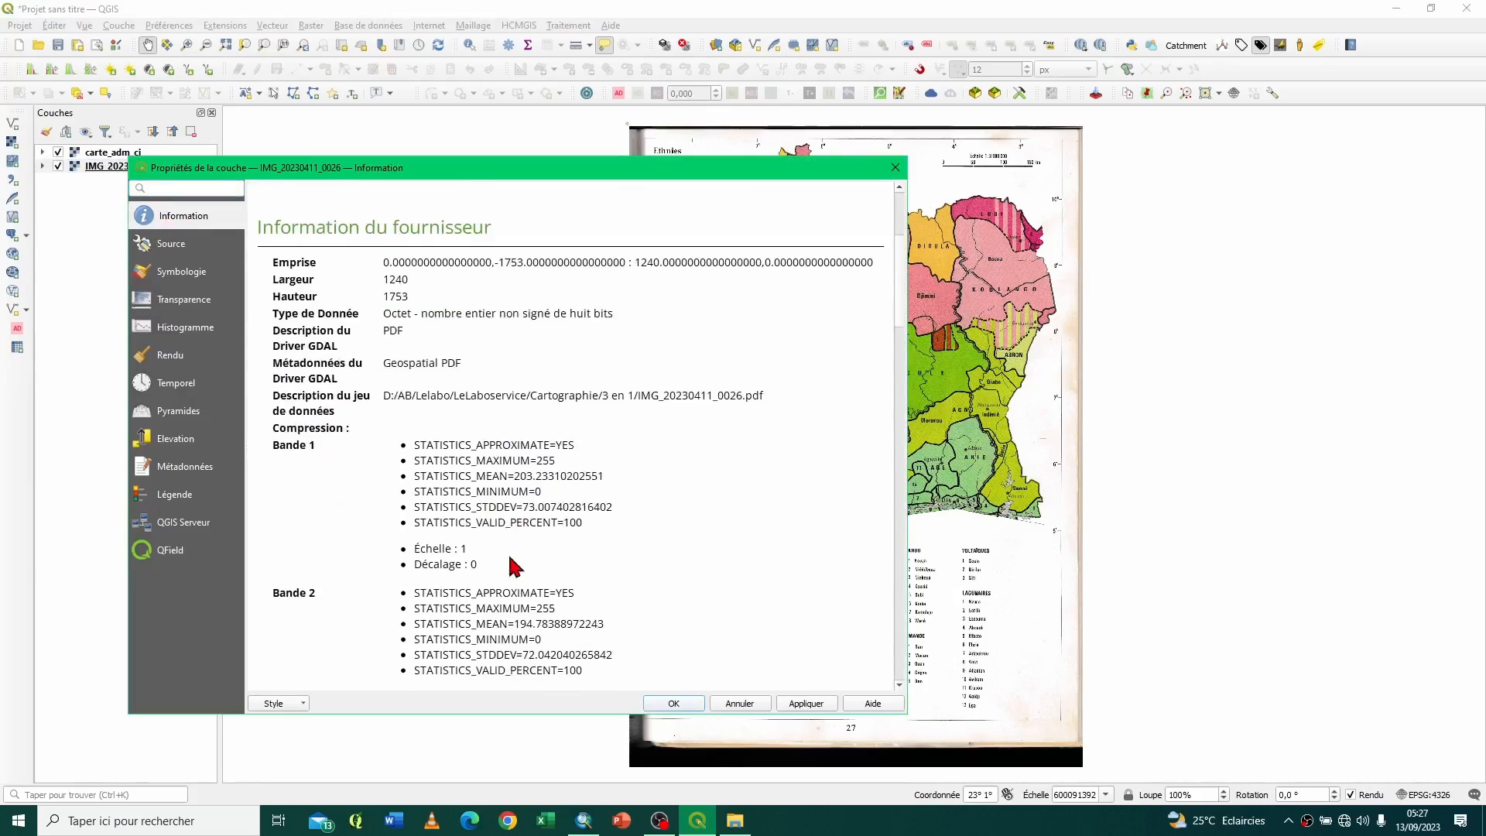
pyautogui.scroll(-3, 551, 525)
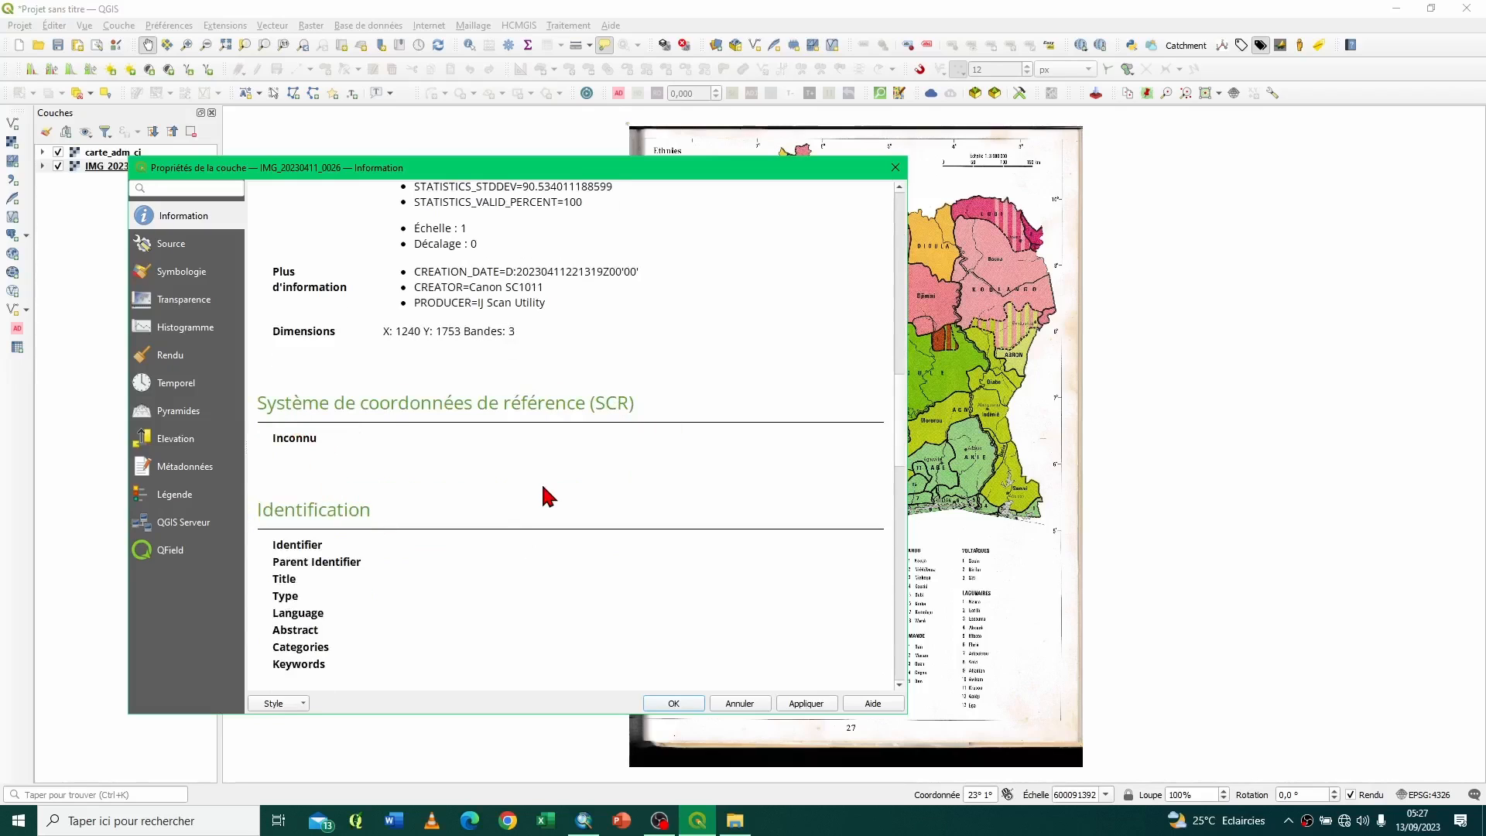
pyautogui.click(893, 170)
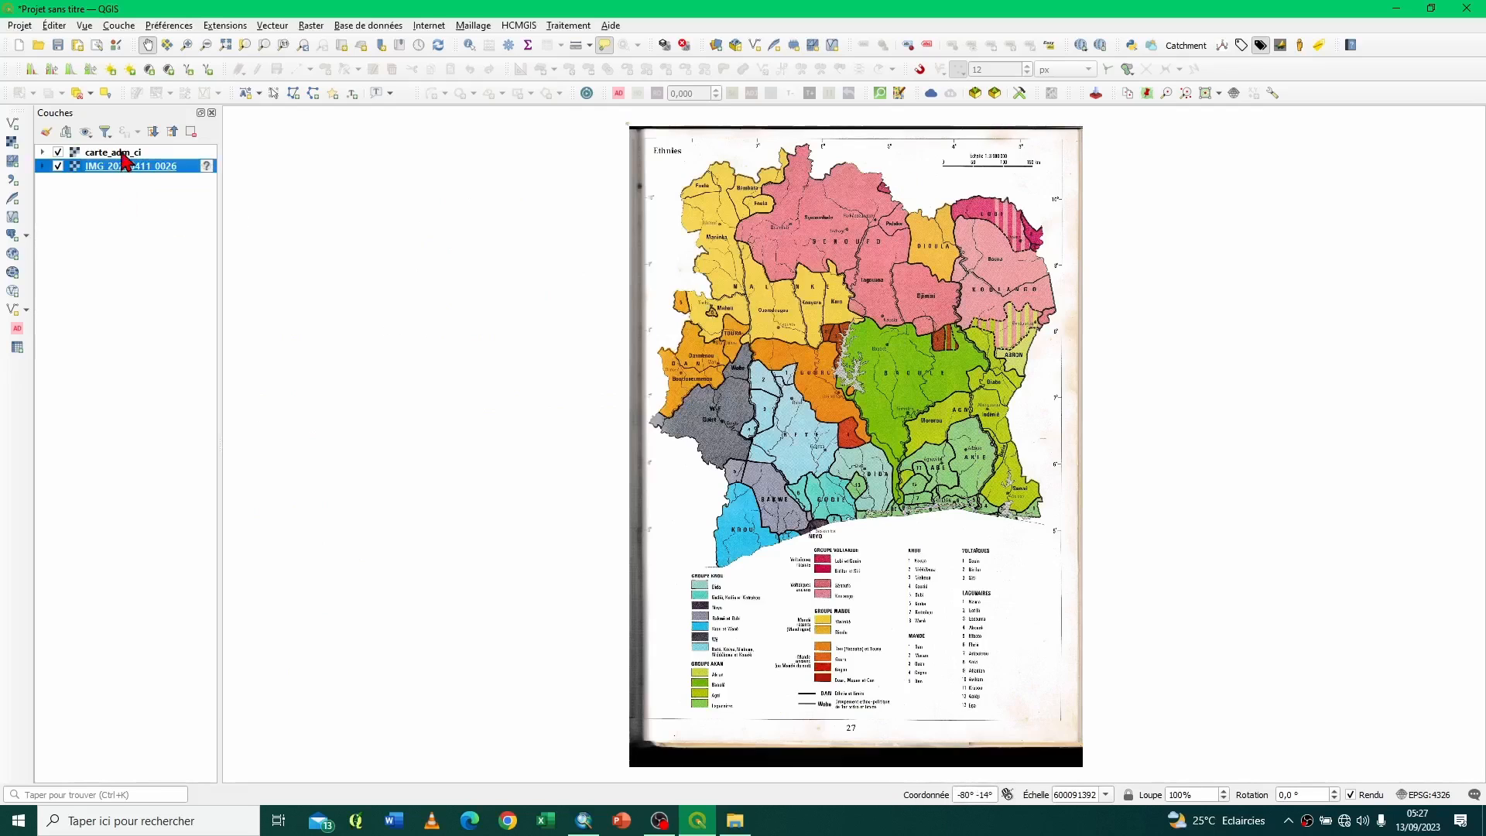
# Step: Zoom to the extent of the carte_adm_ci layer, hide it and show it again
pyautogui.click(96, 154)
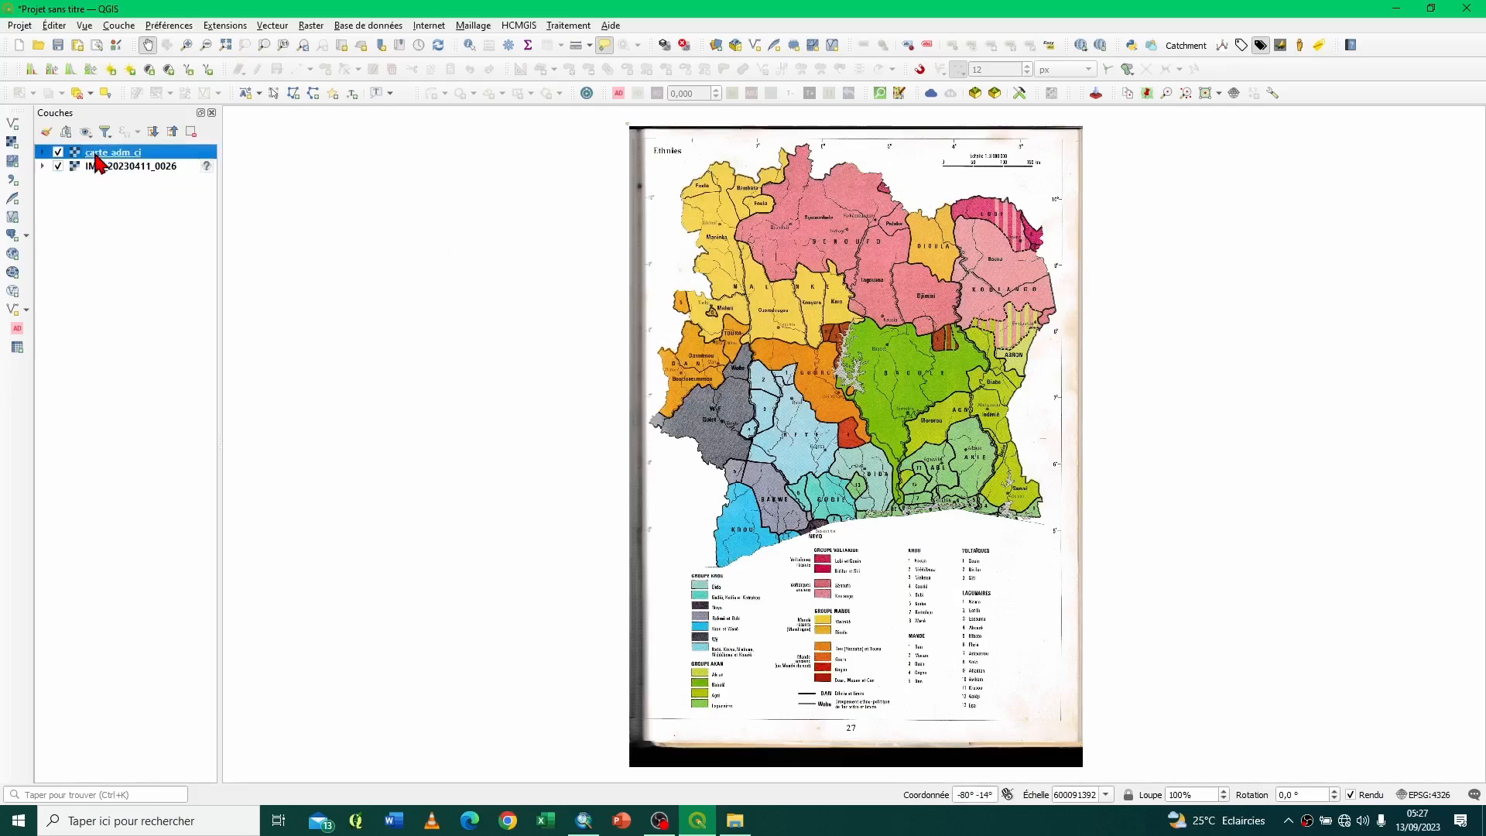
pyautogui.rightClick(139, 154)
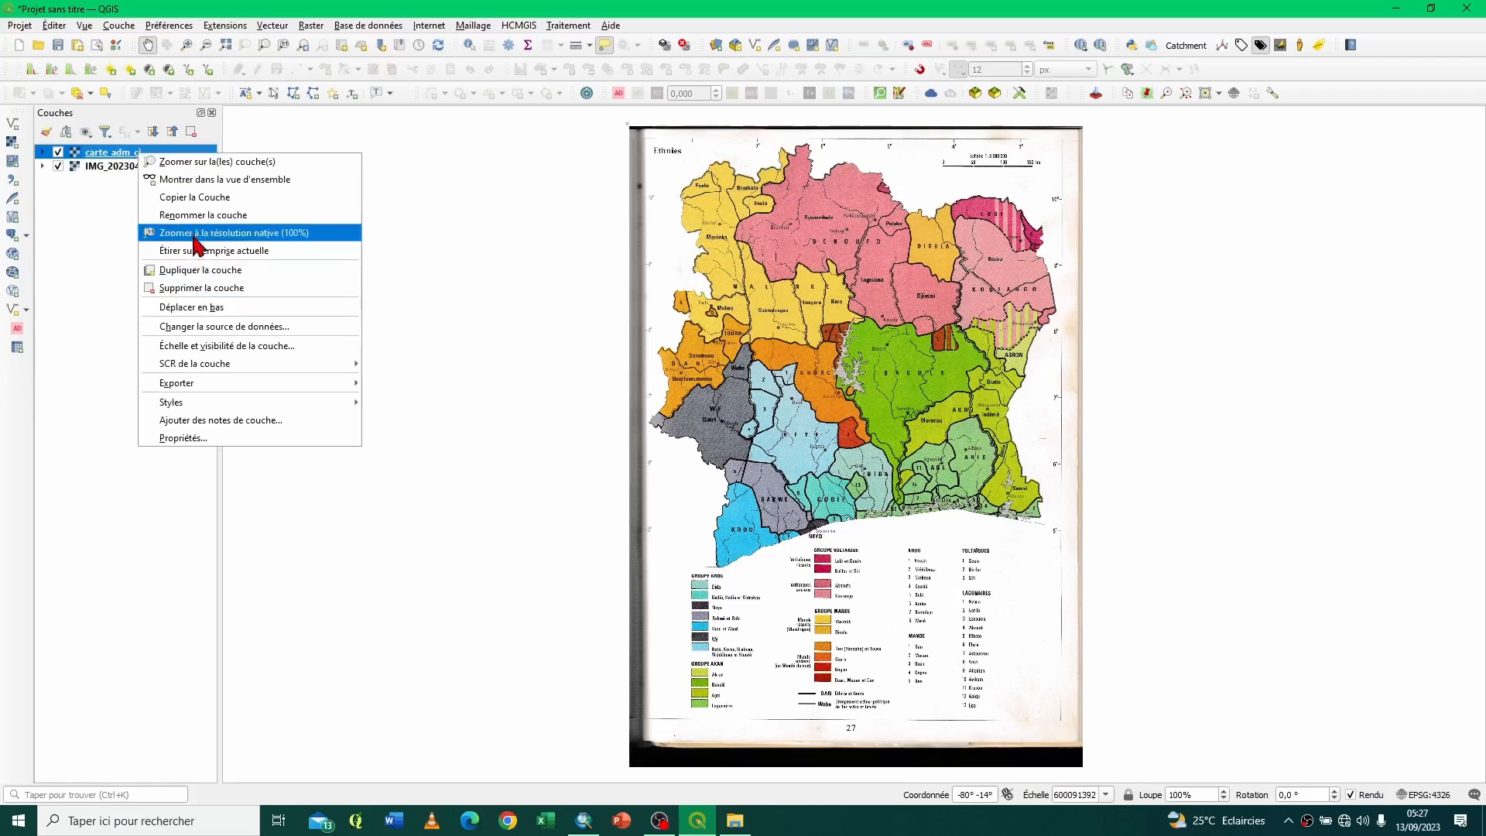
pyautogui.click(191, 164)
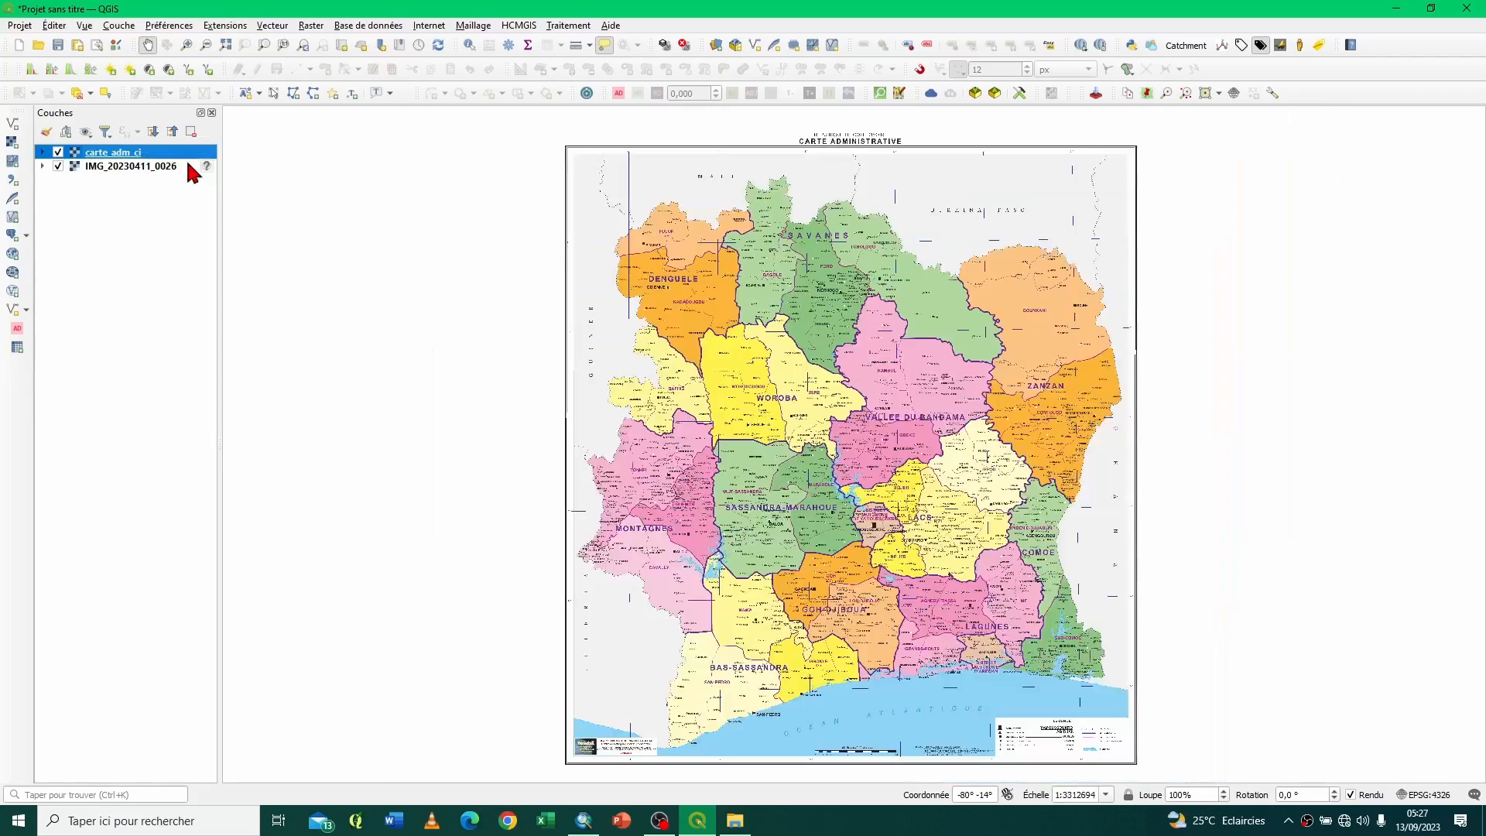
pyautogui.click(58, 153)
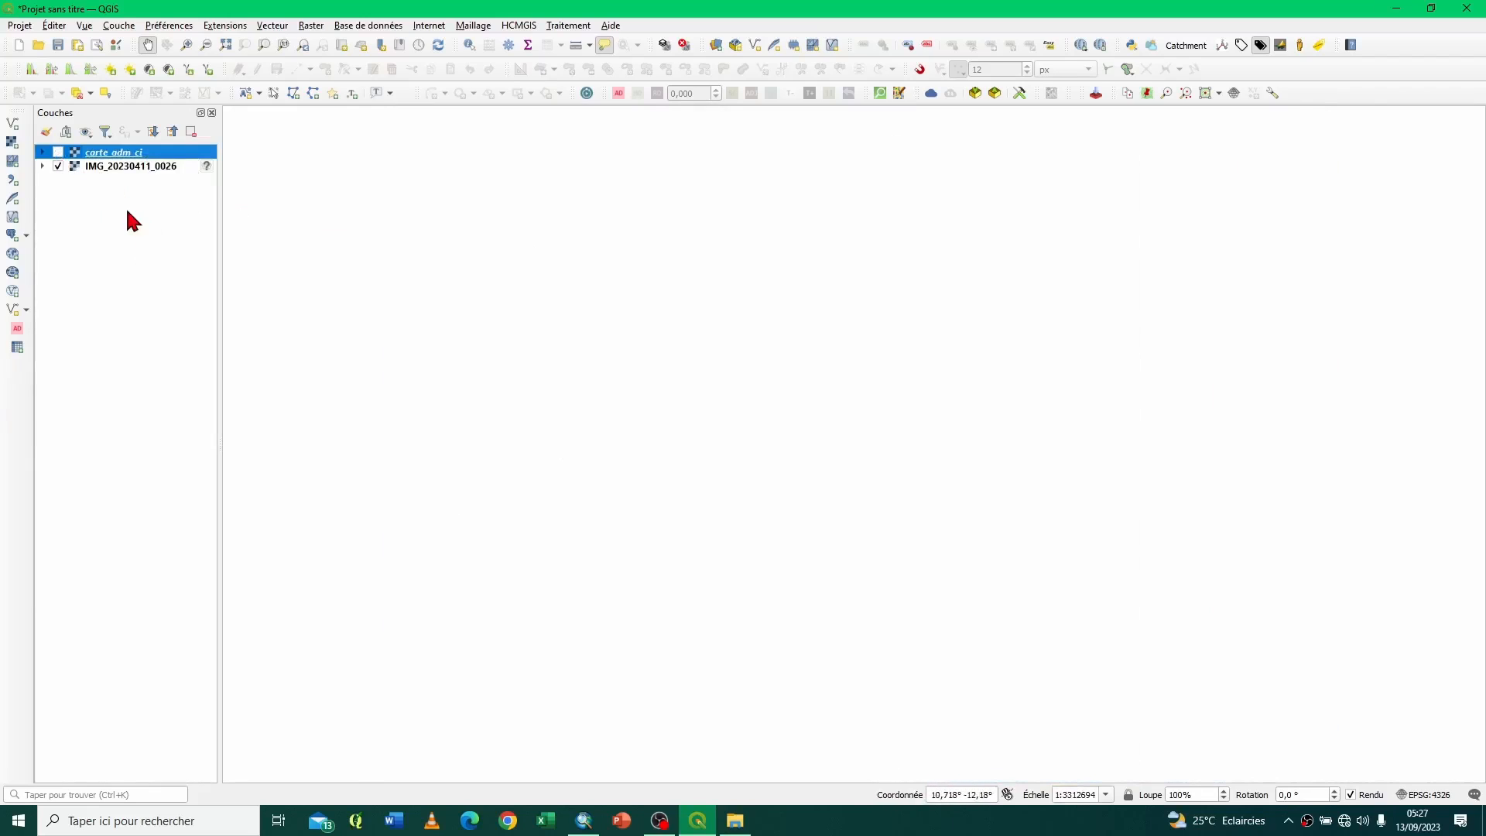
pyautogui.click(58, 153)
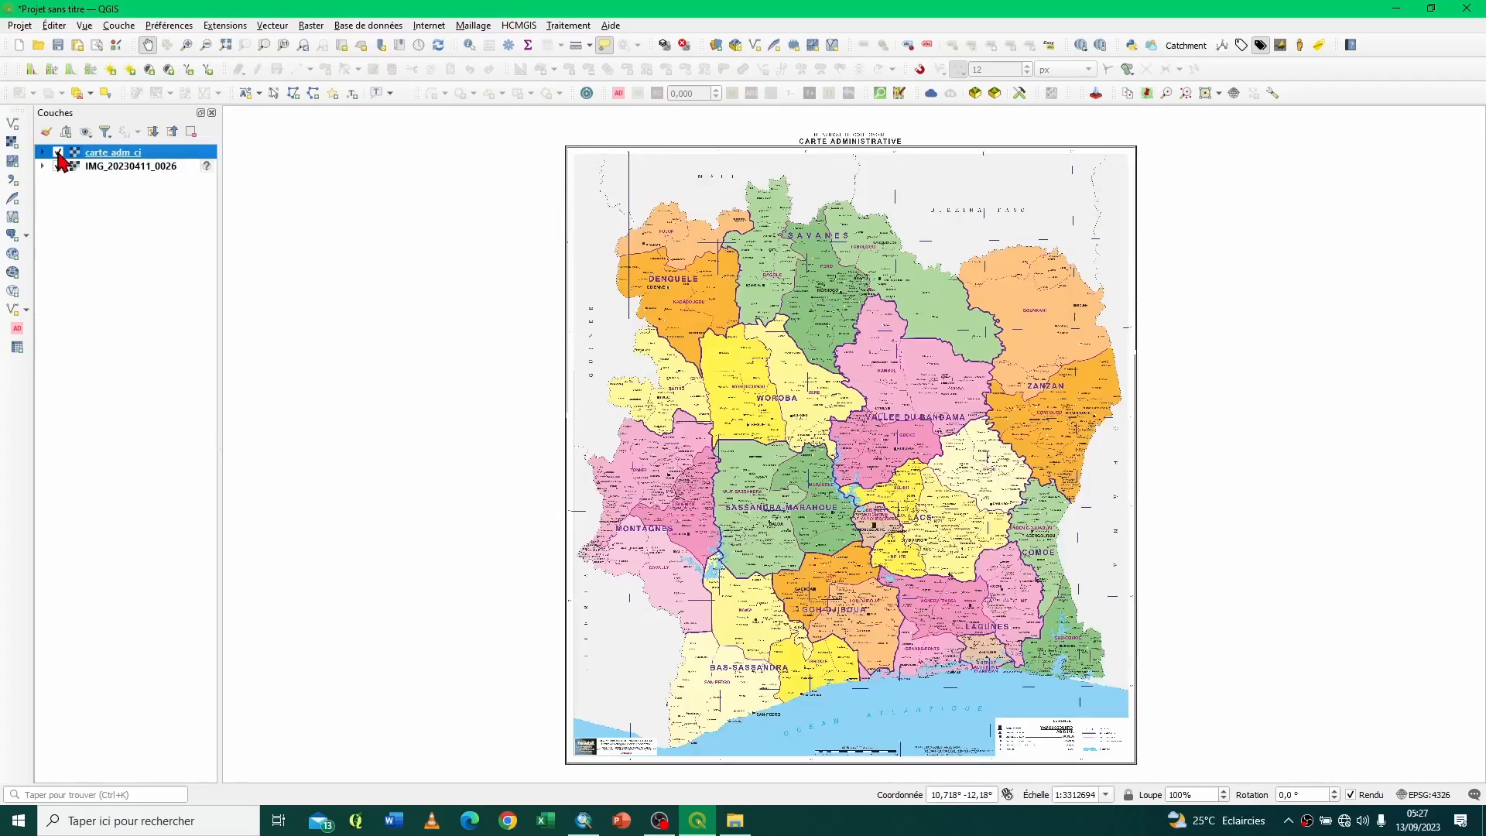
# Step: Examine the extent and coordinate reference system information in the carte_adm_ci layer's properties
pyautogui.rightClick(119, 154)
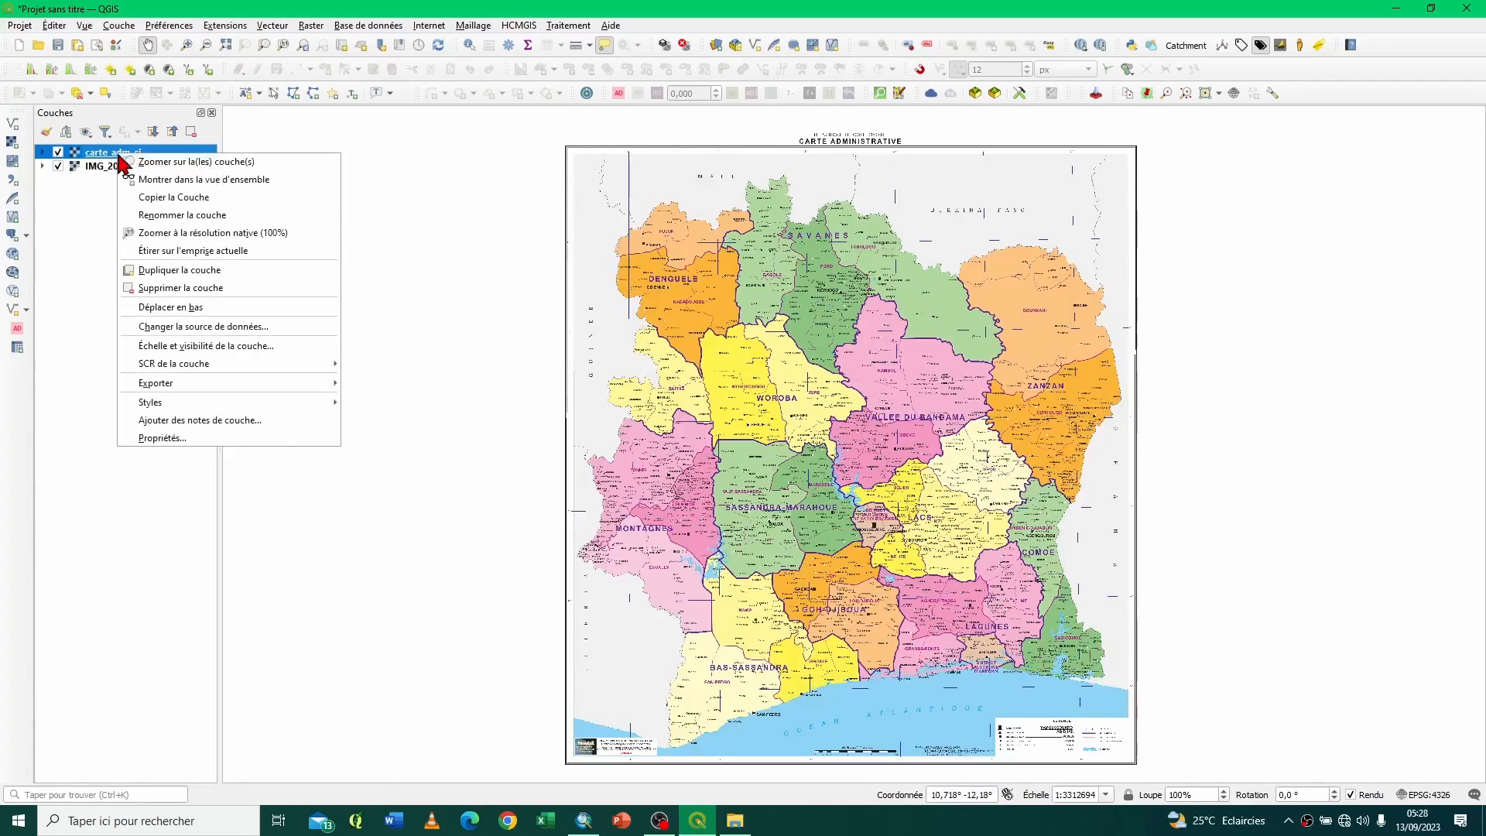
pyautogui.click(172, 438)
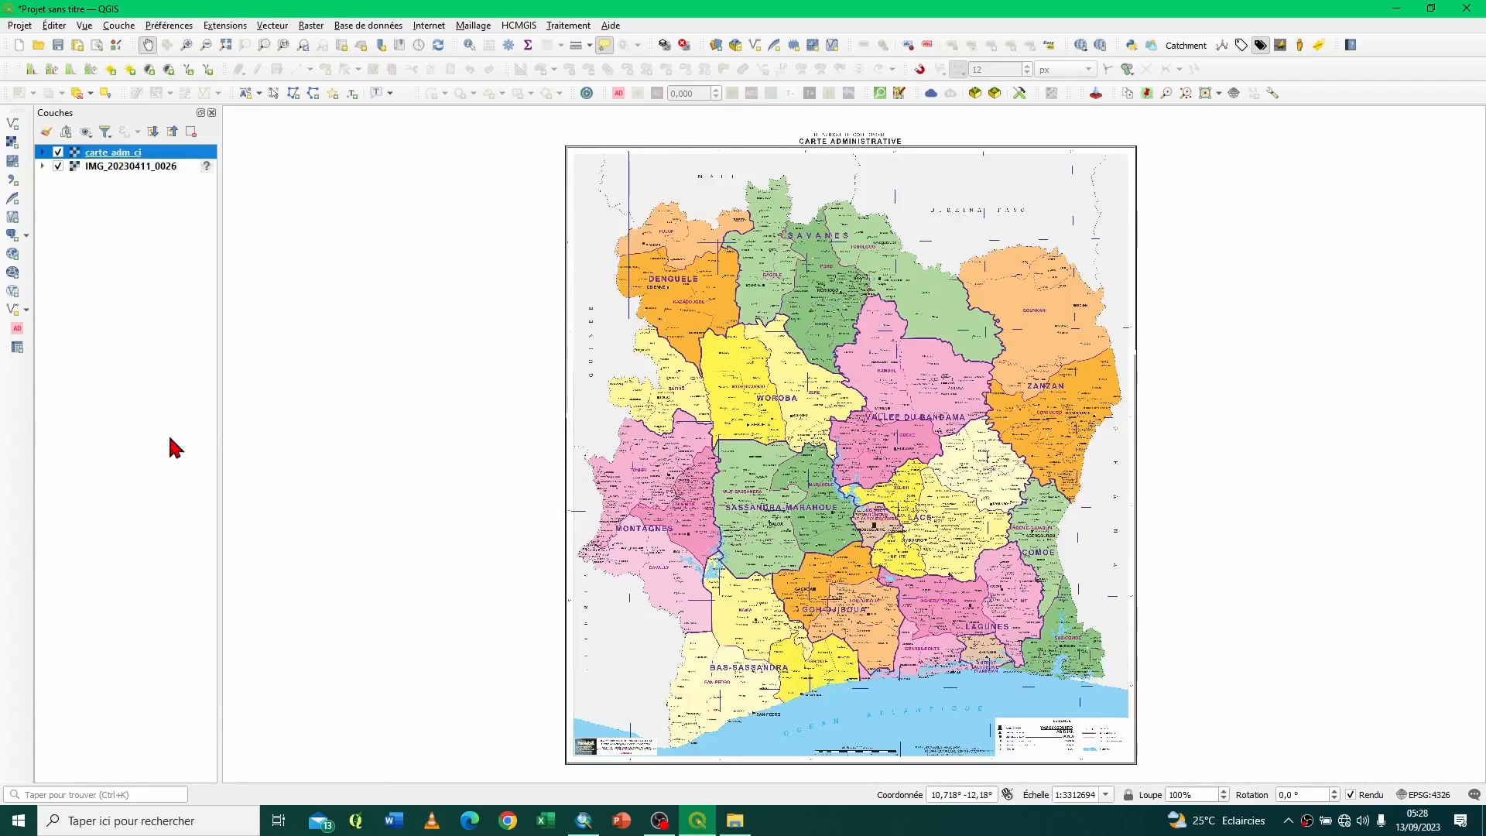
pyautogui.scroll(-10, 510, 592)
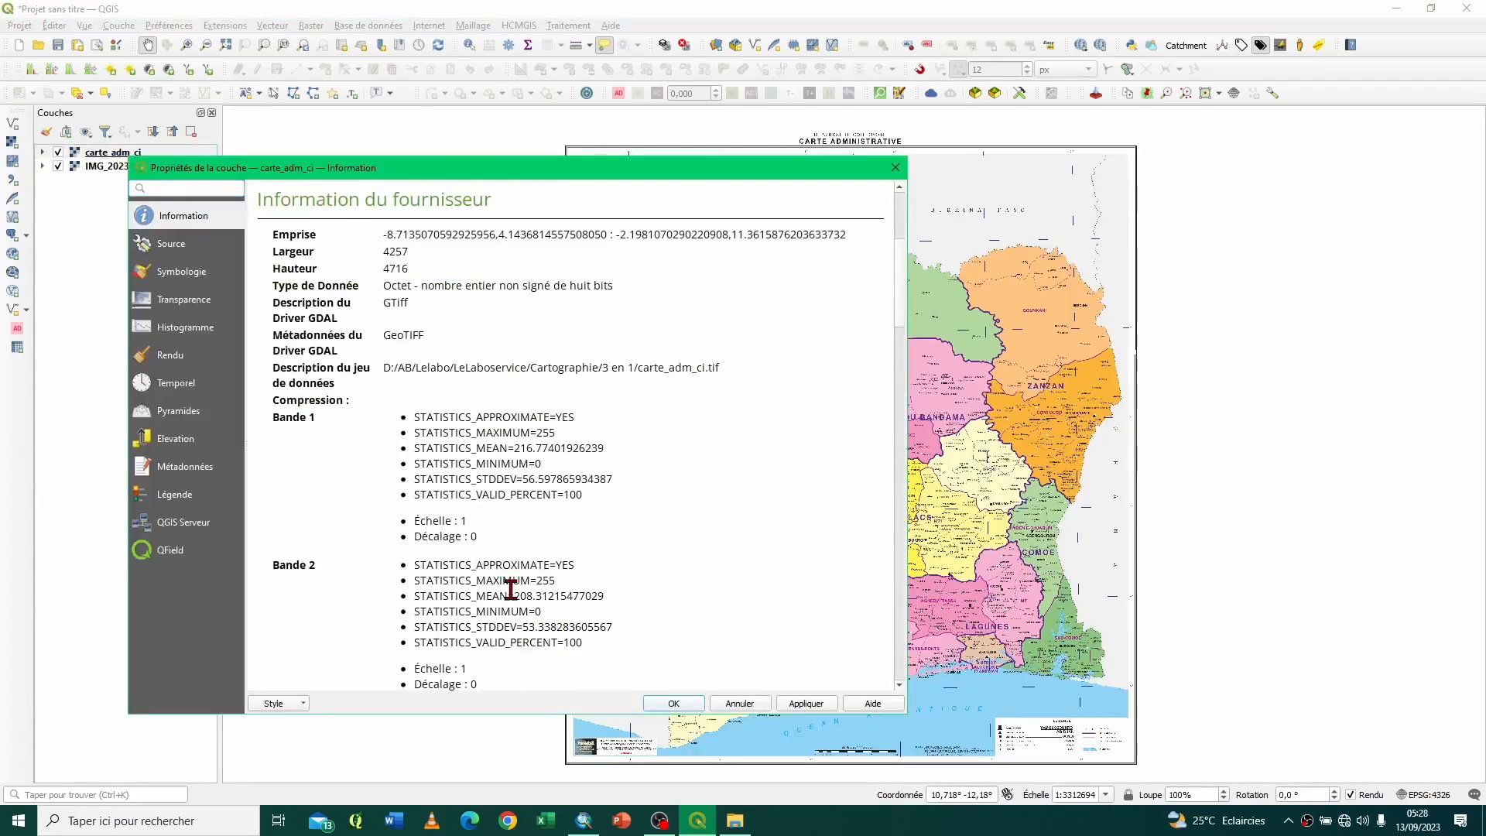
pyautogui.scroll(-5, 511, 600)
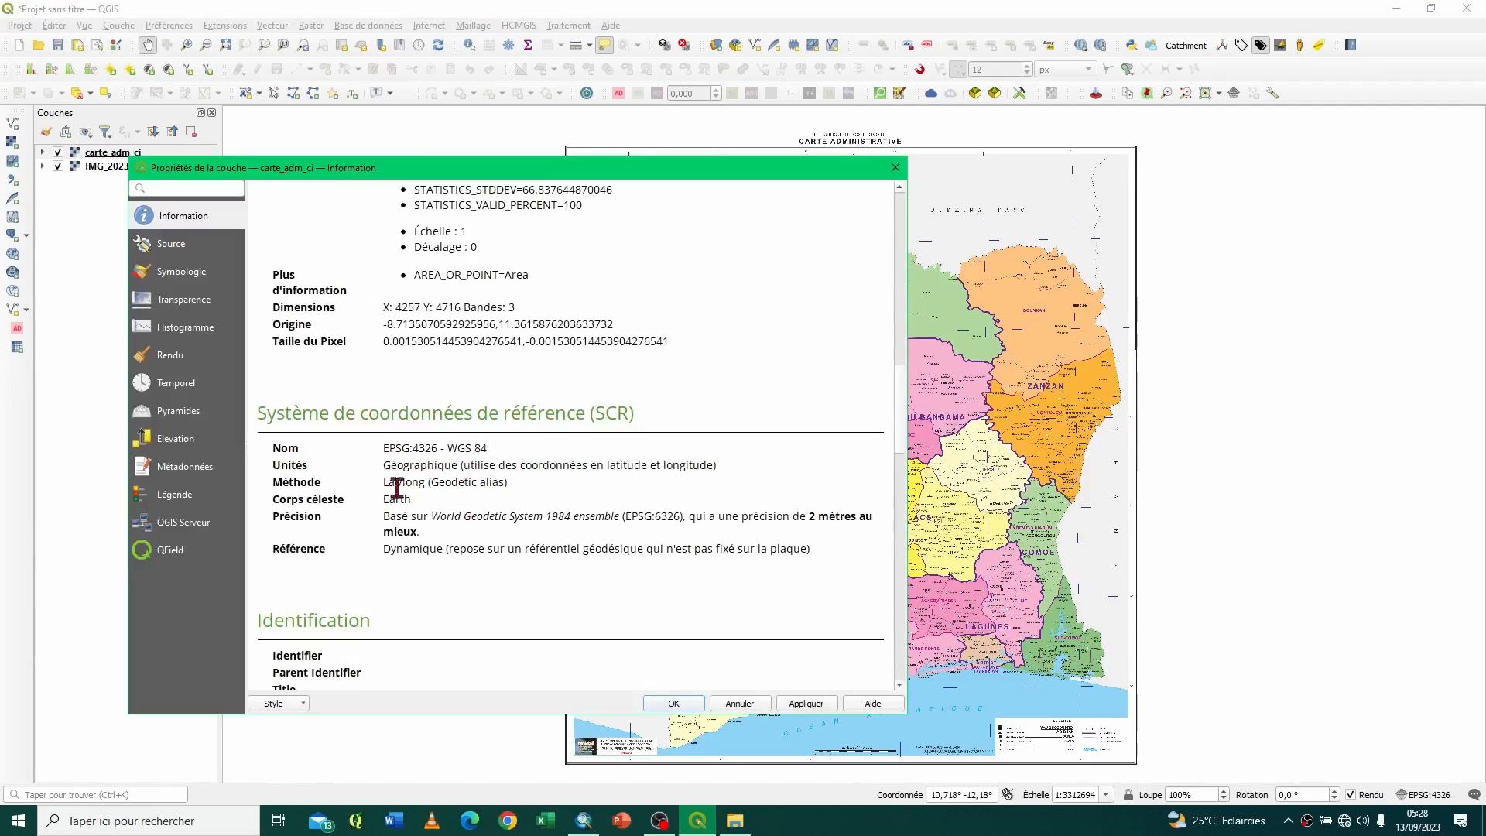
pyautogui.scroll(-2, 457, 538)
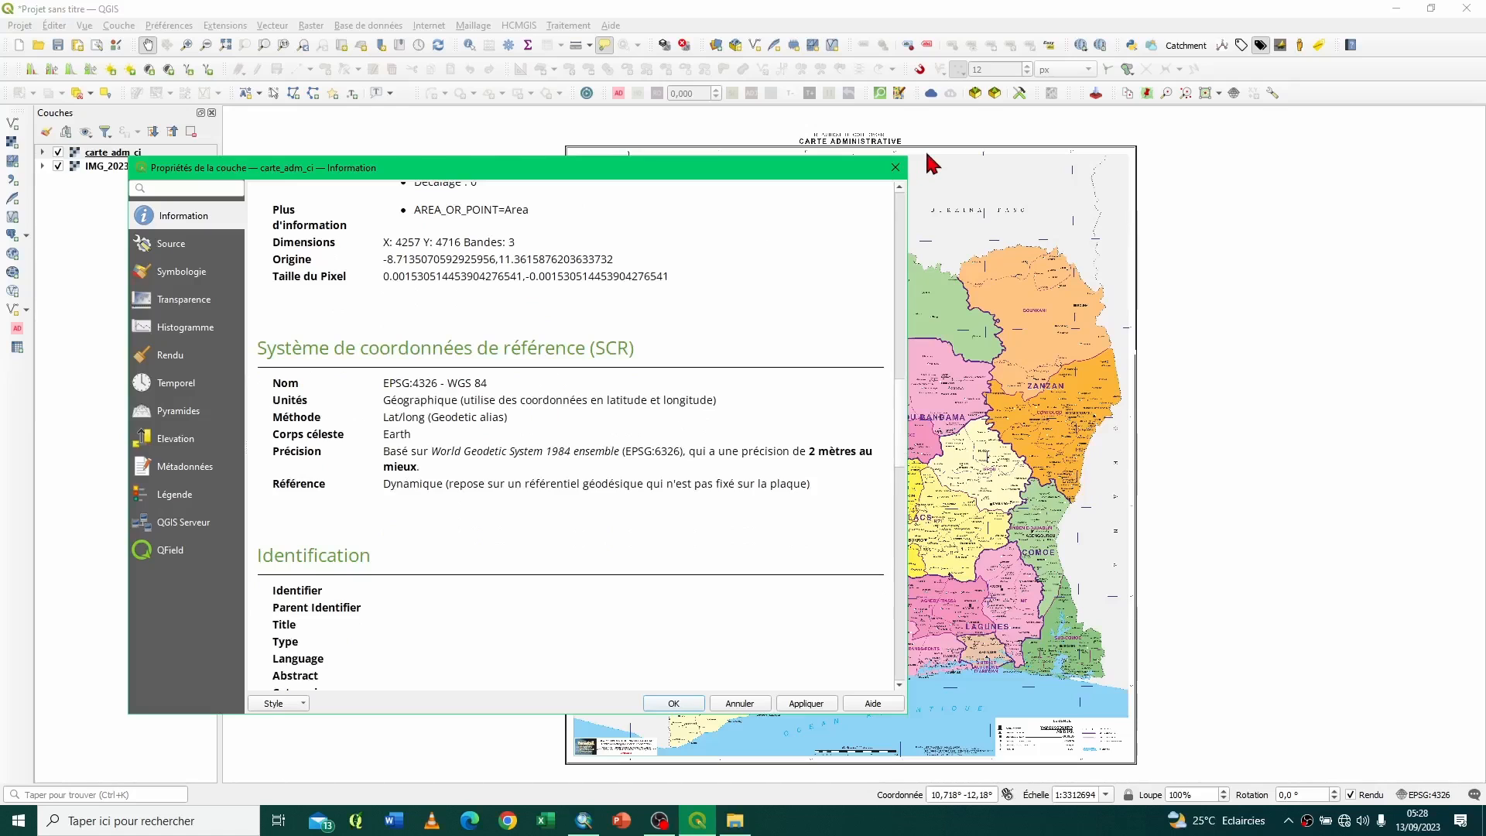
pyautogui.click(895, 168)
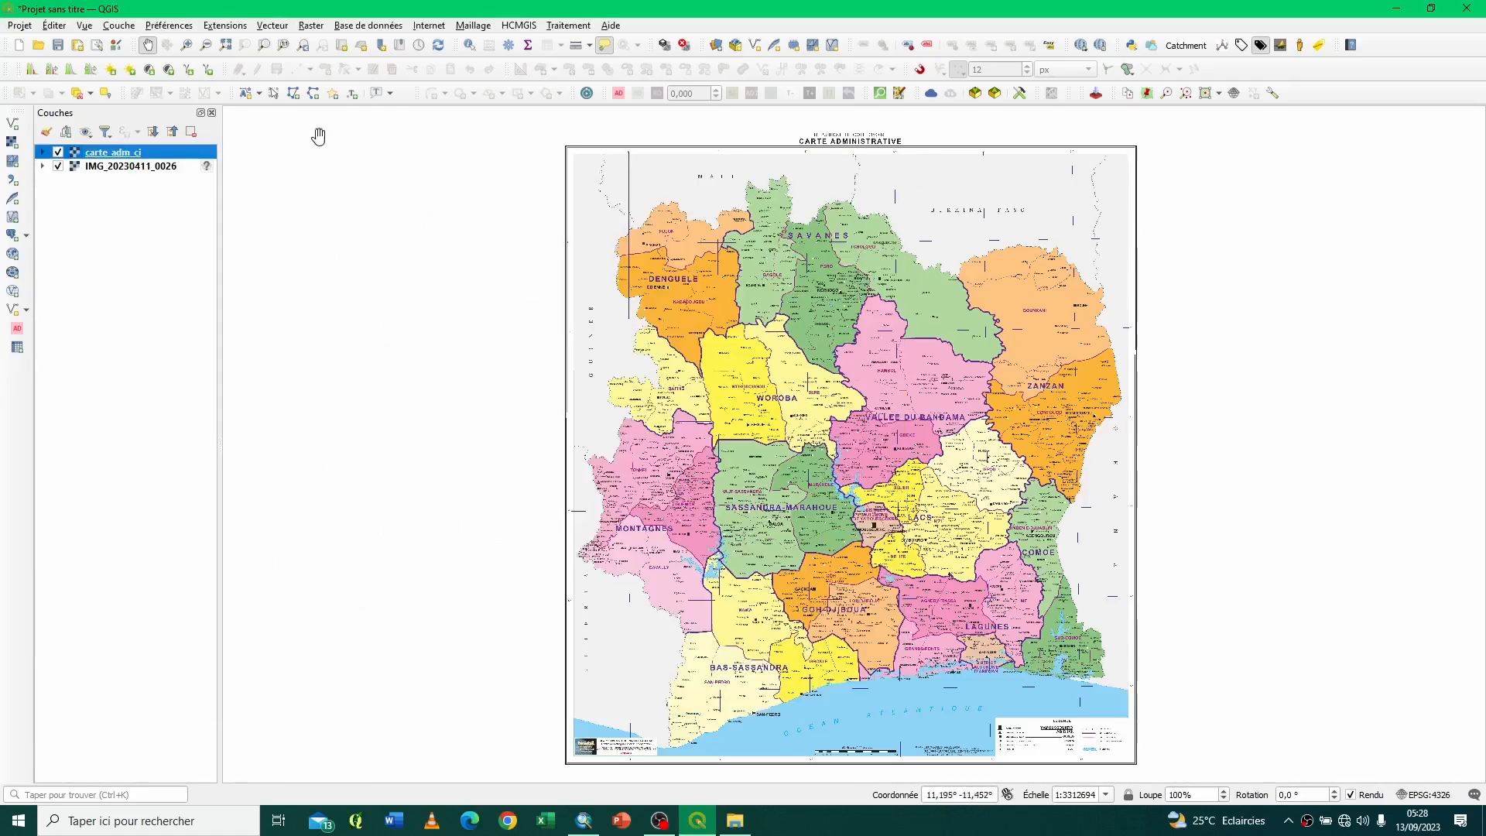
# Step: Inspect the administrative map in close-up around the Woroba and Denguele regions
pyautogui.click(96, 168)
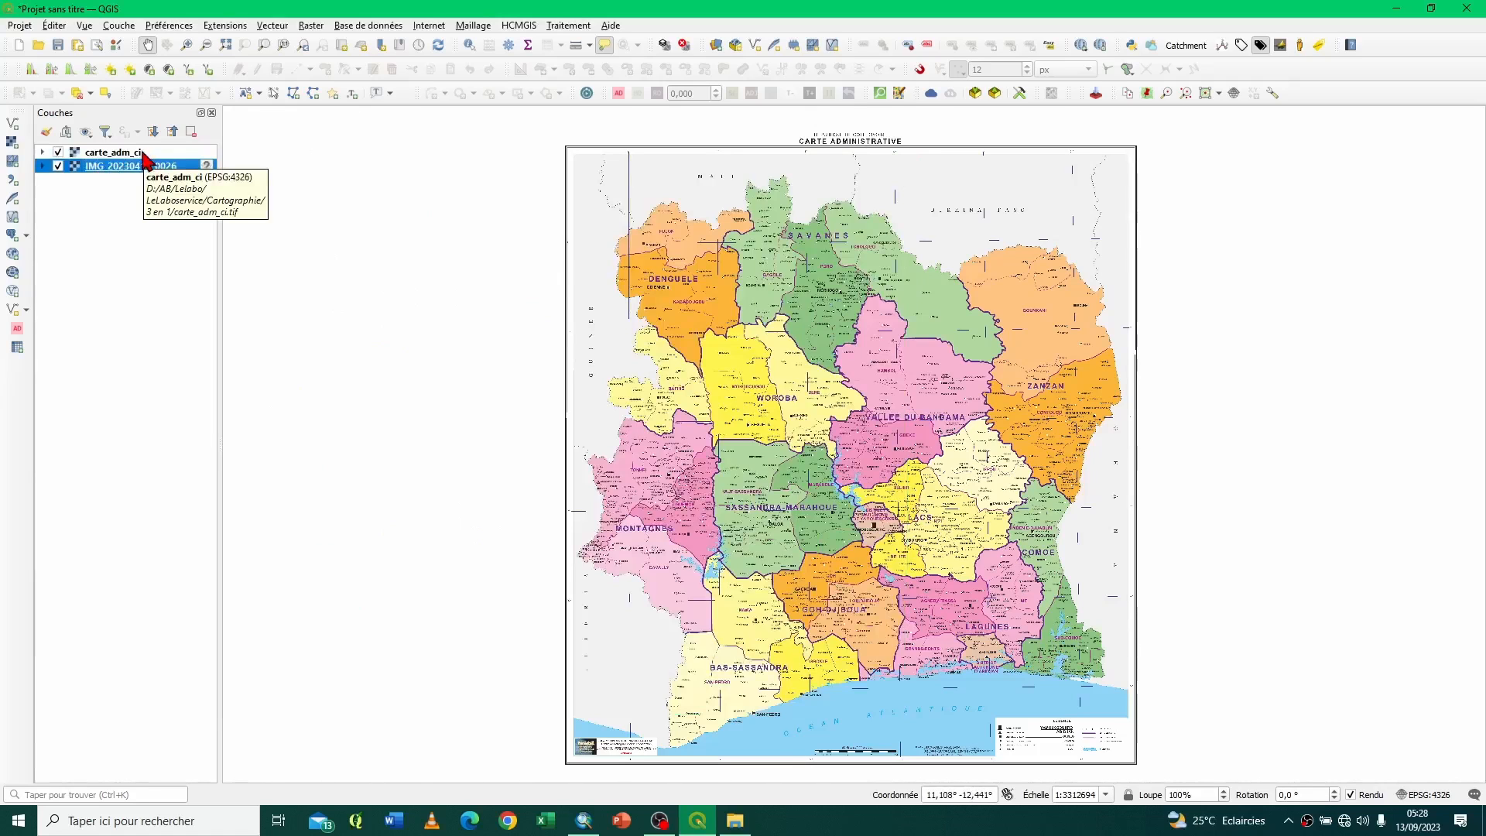
pyautogui.moveTo(842, 507); pyautogui.dragTo(804, 521)
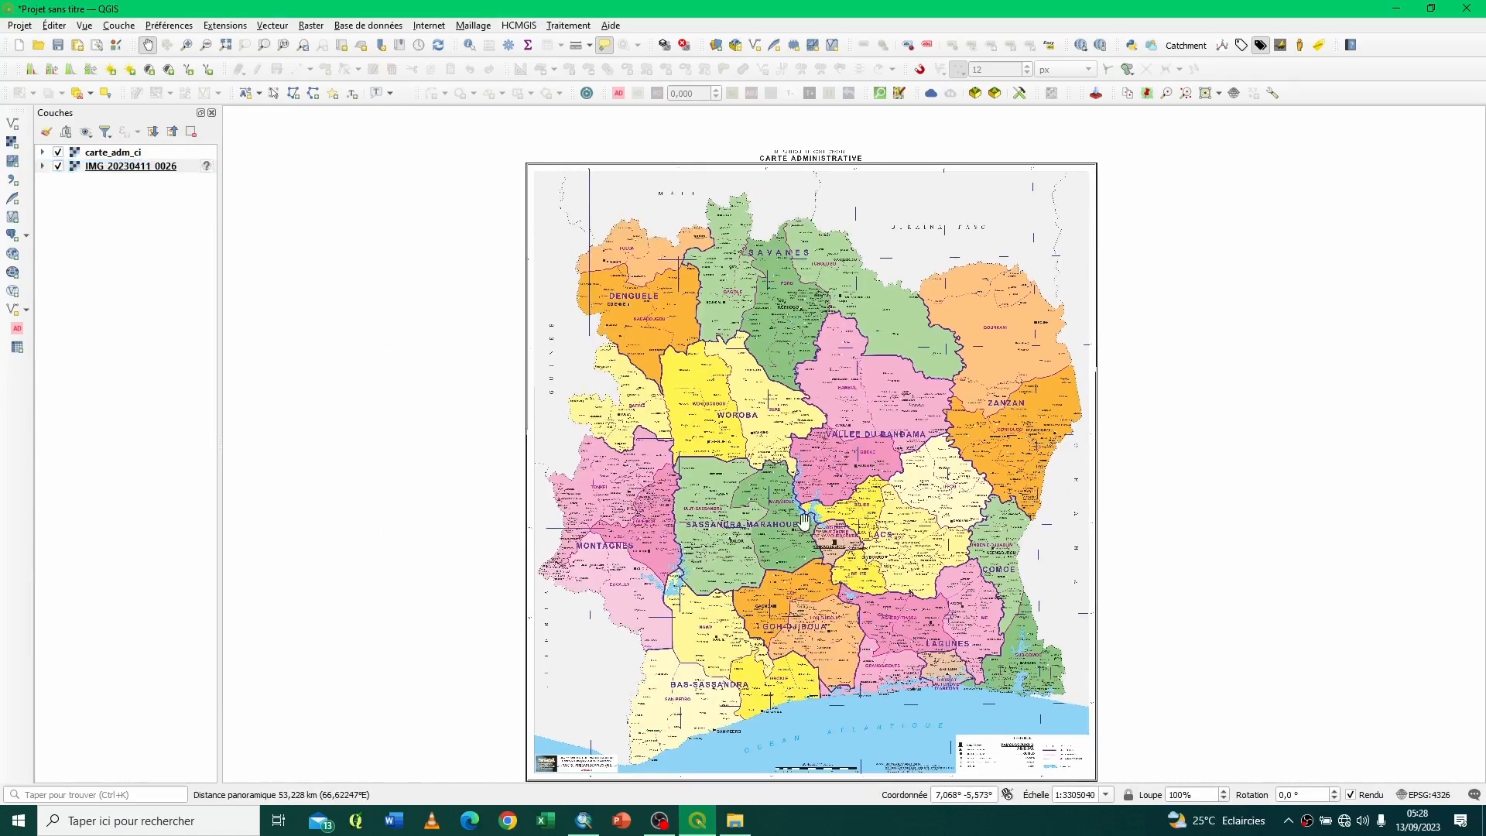
pyautogui.scroll(3, 739, 428)
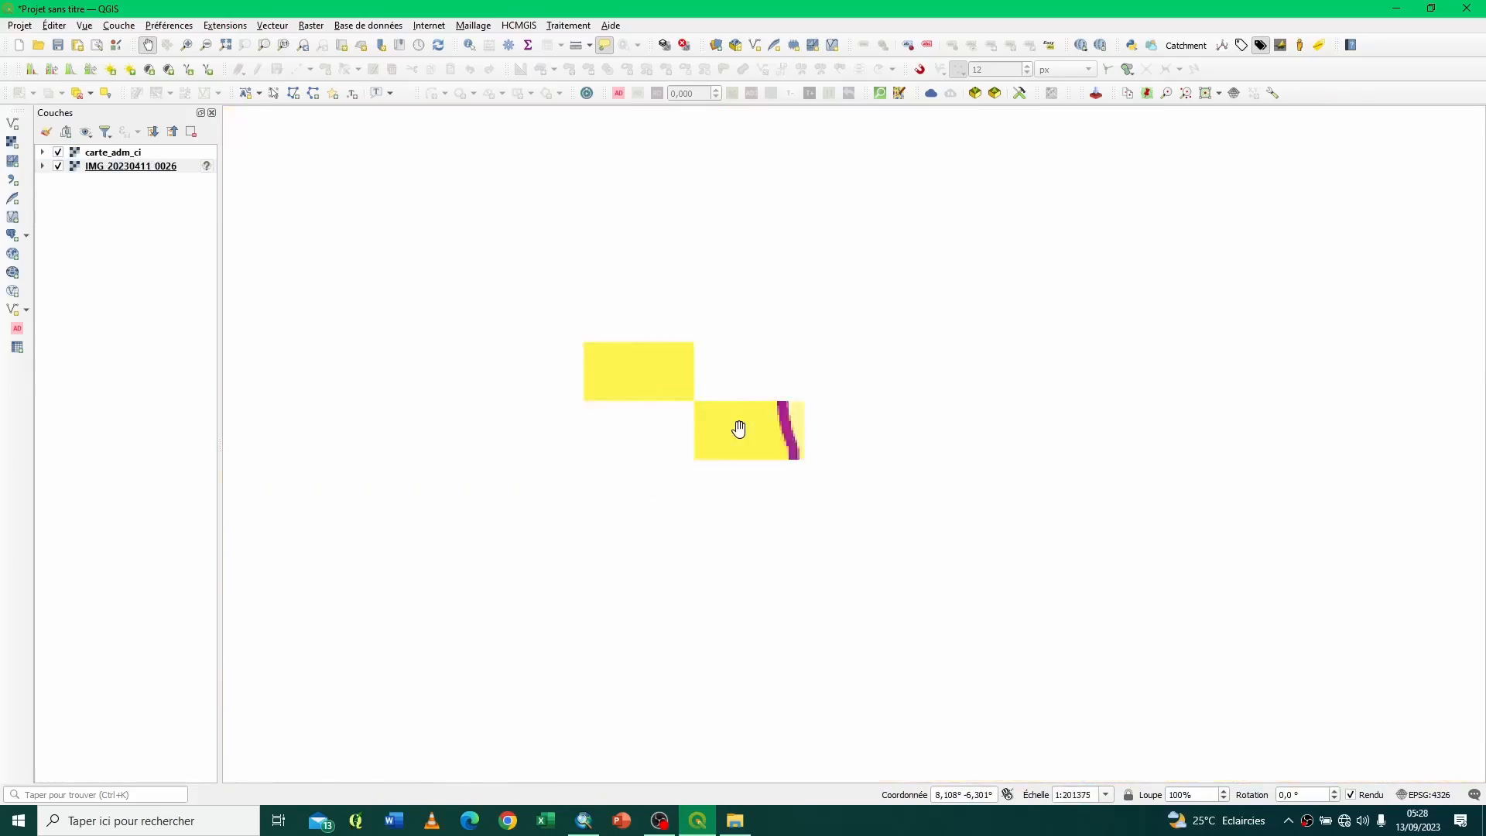
pyautogui.scroll(-3, 732, 441)
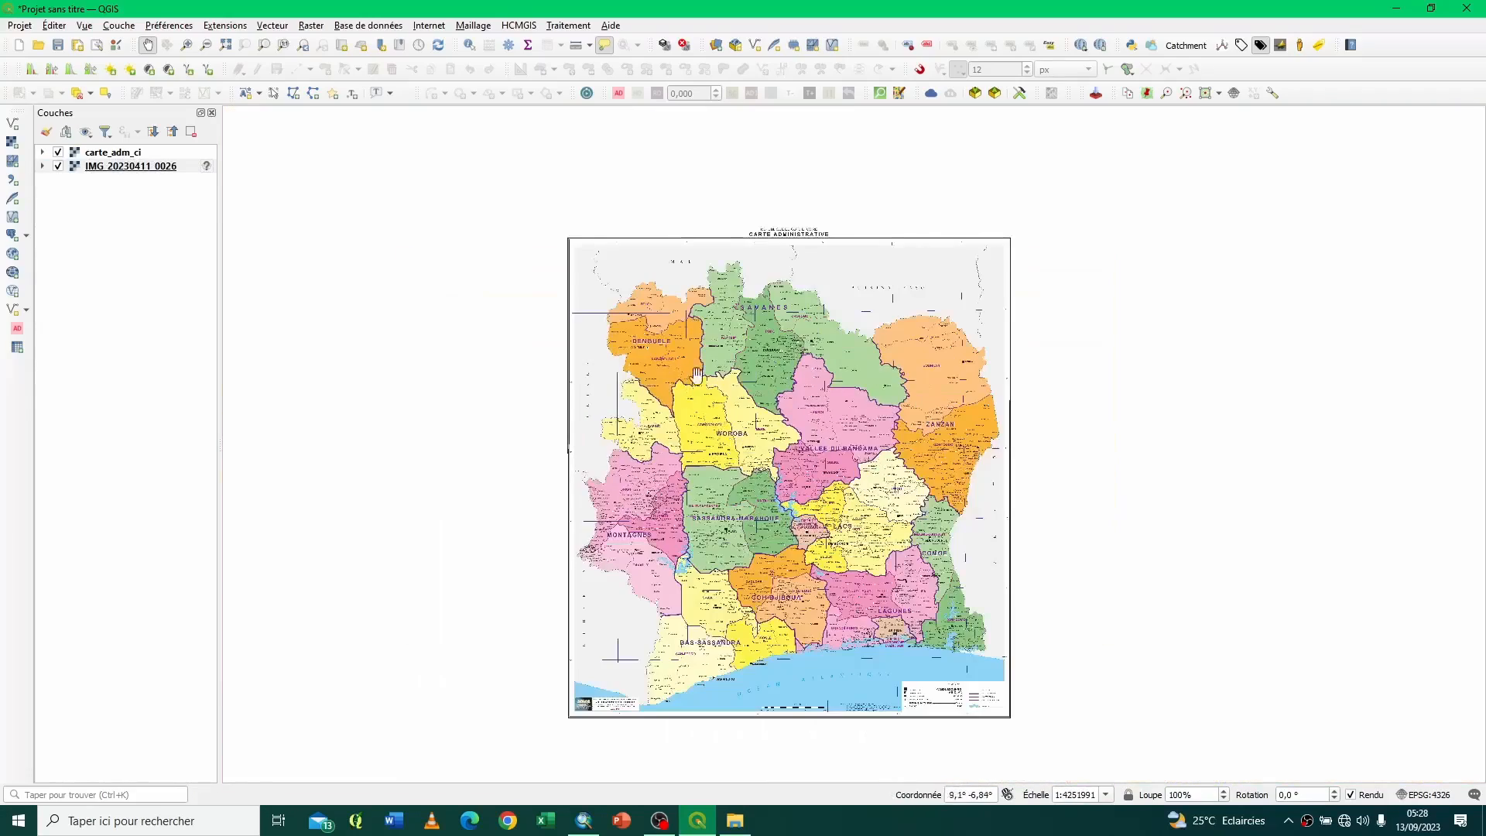
pyautogui.scroll(3, 715, 389)
pyautogui.moveTo(671, 391); pyautogui.dragTo(678, 414)
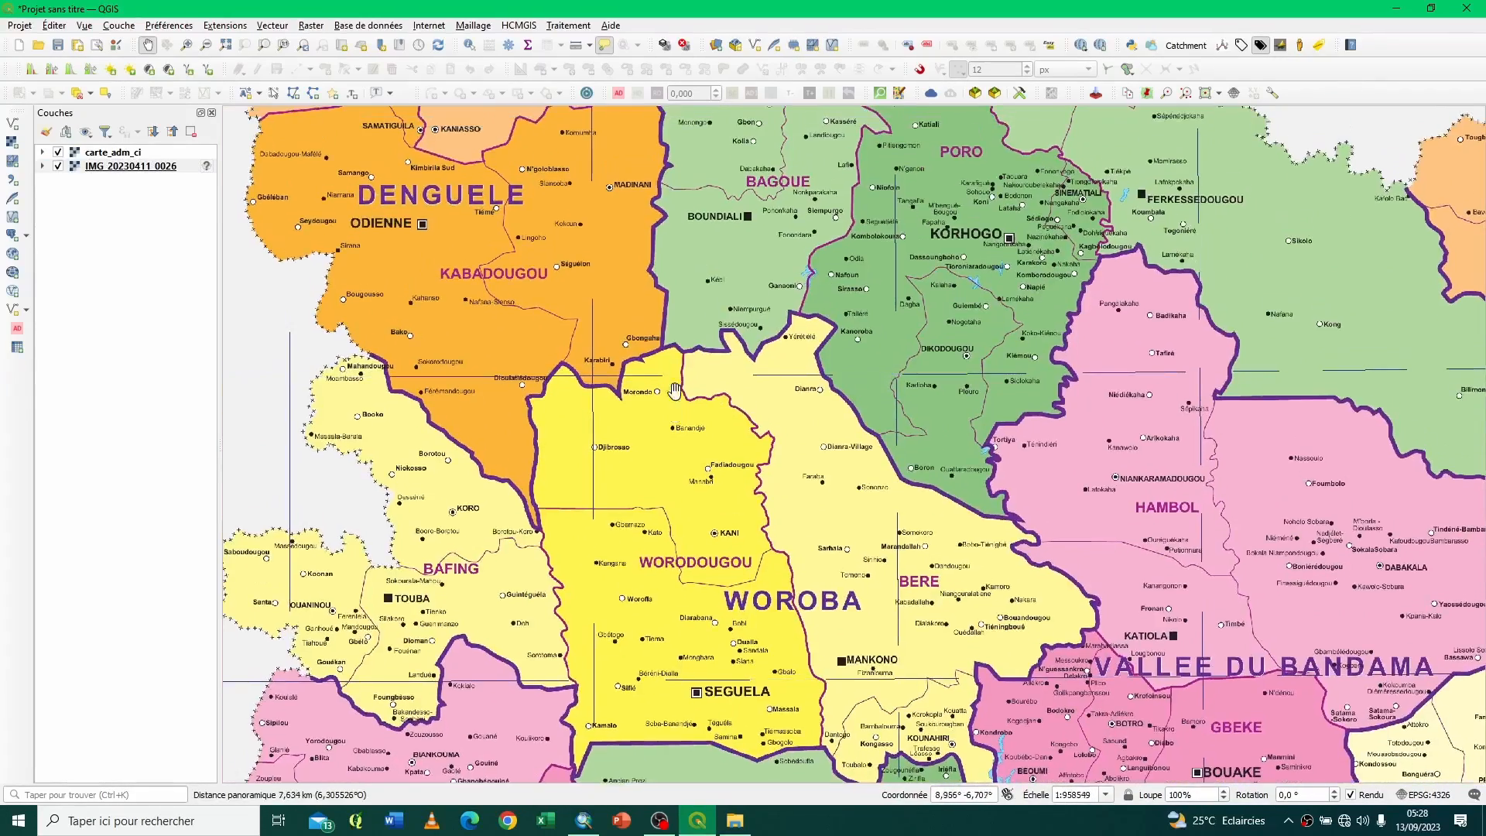
# Step: Remove the IMG_20230411_0026 layer from the project, keeping only carte_adm_ci
pyautogui.click(165, 170)
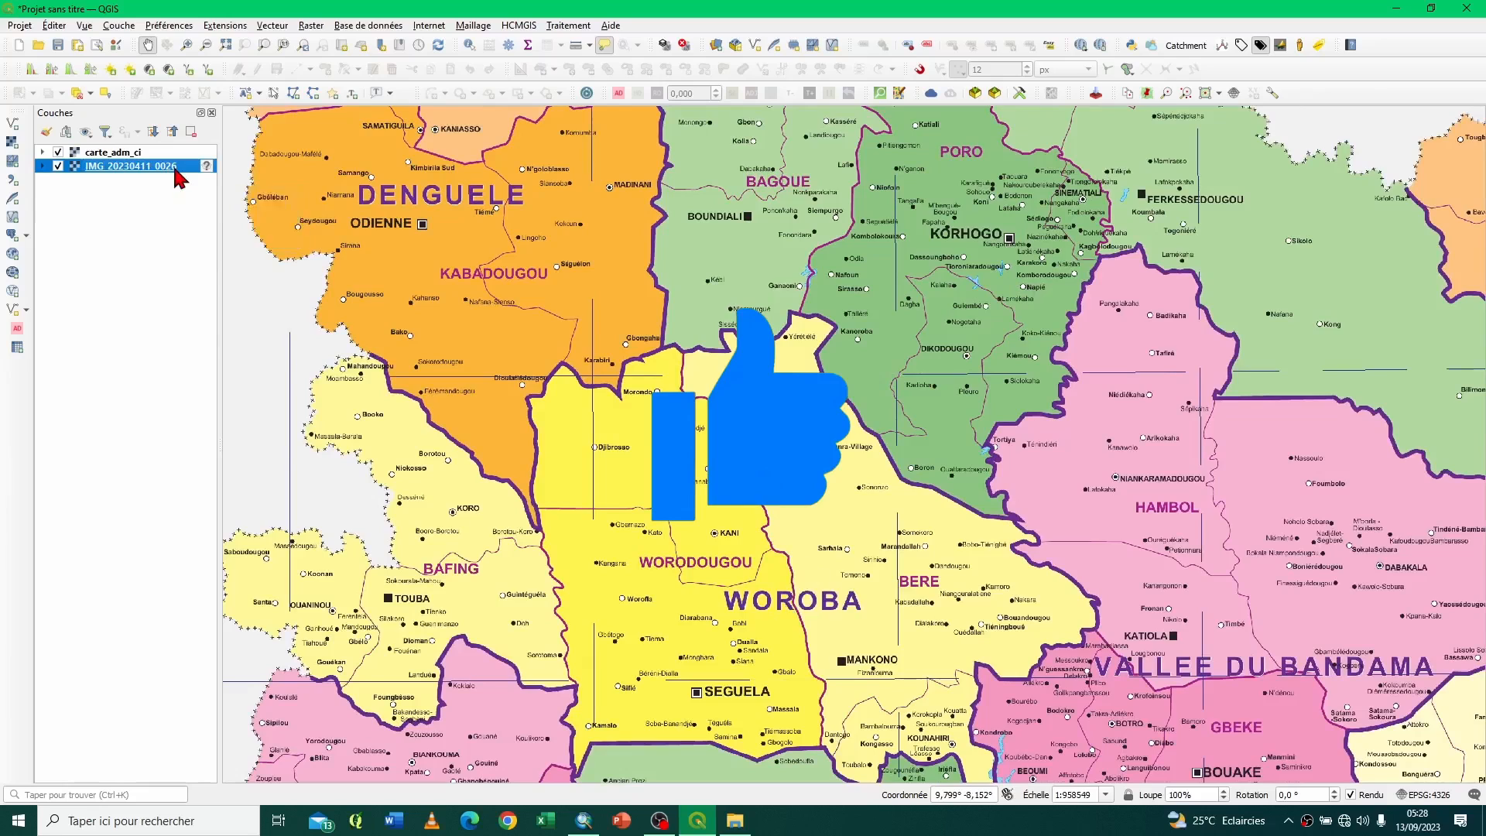
pyautogui.rightClick(176, 171)
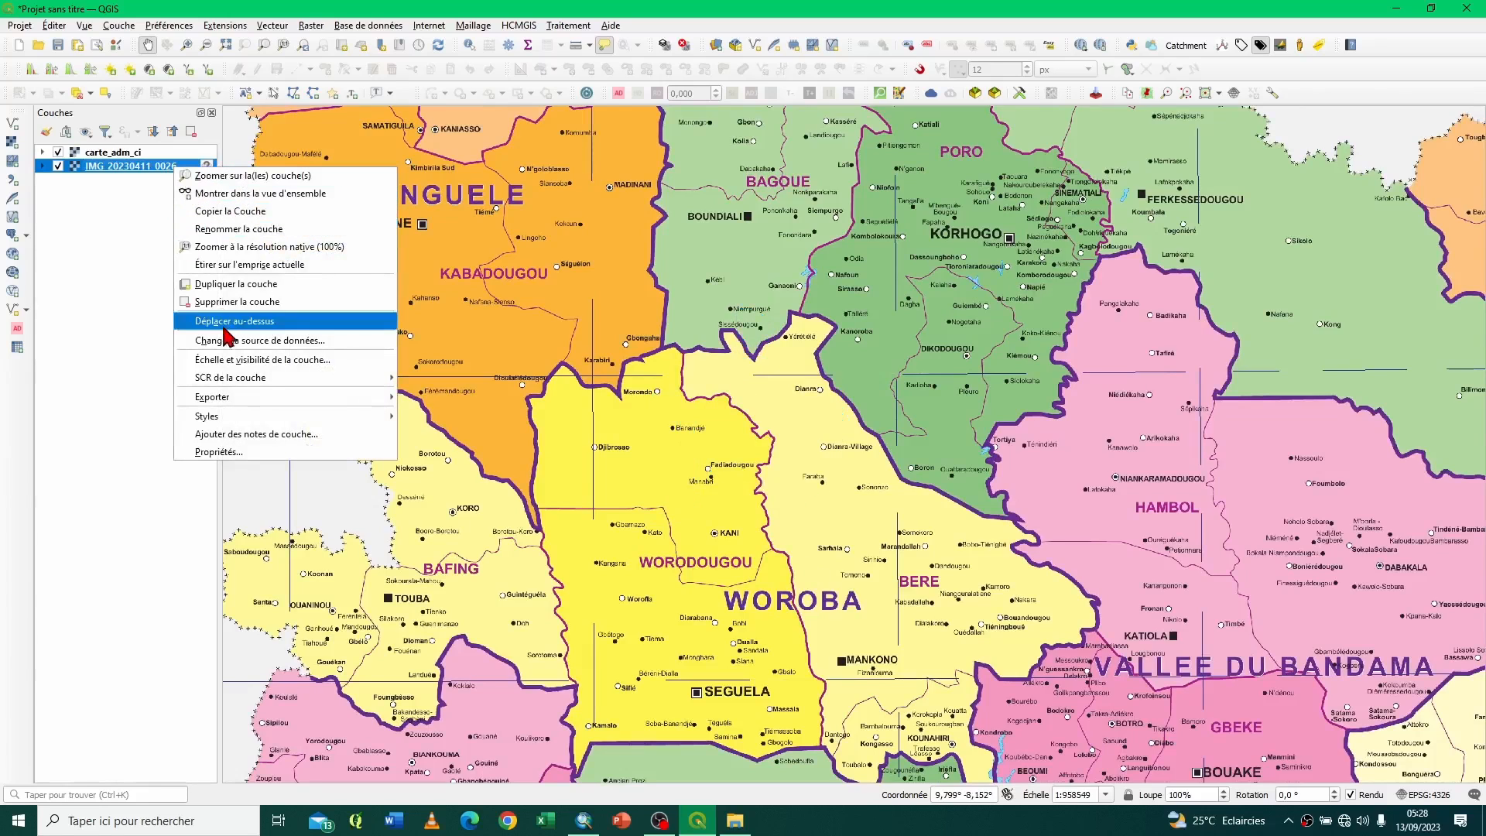
pyautogui.click(223, 304)
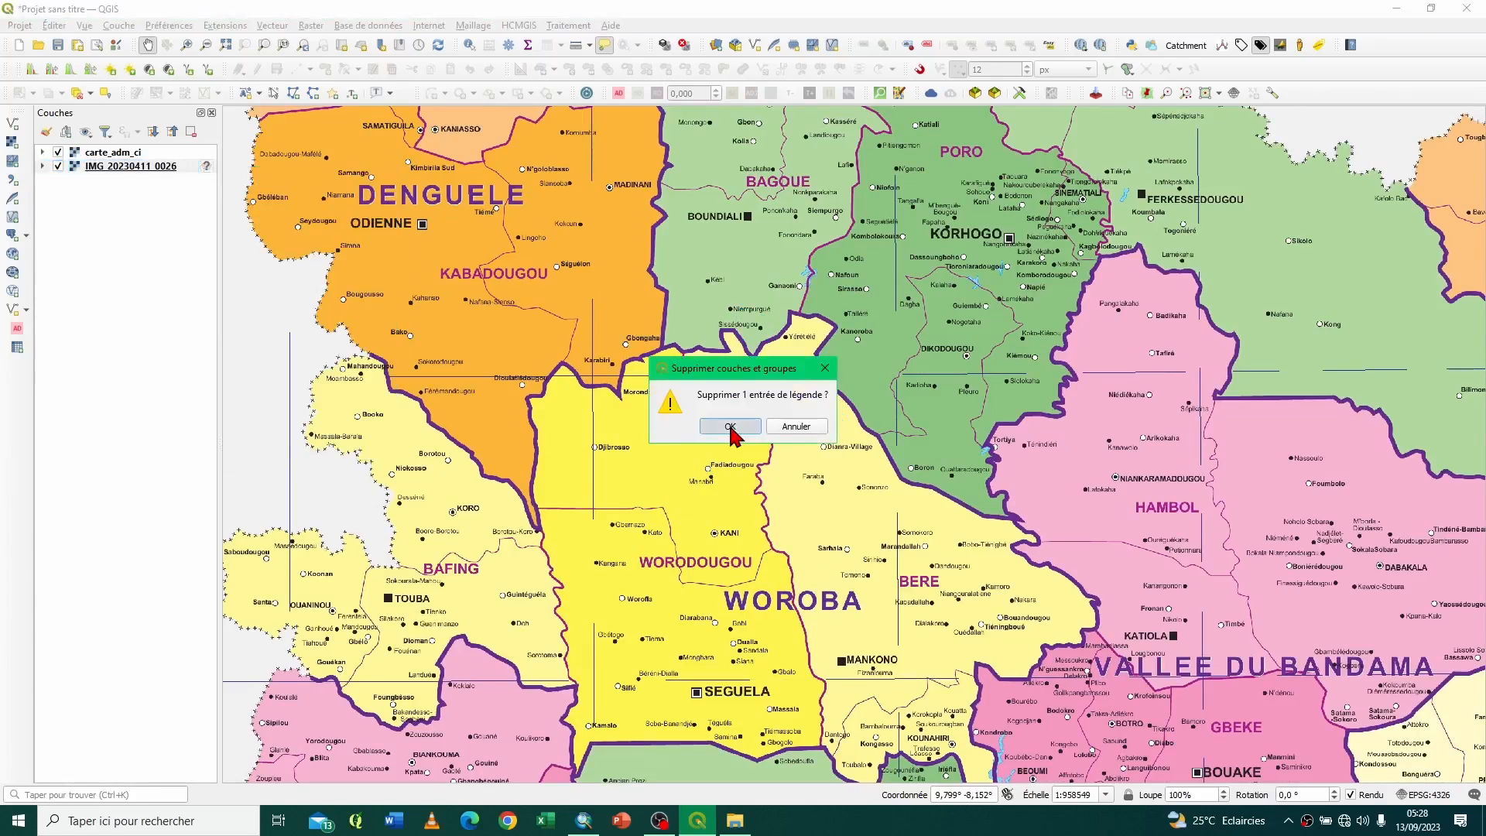
pyautogui.press('Return')
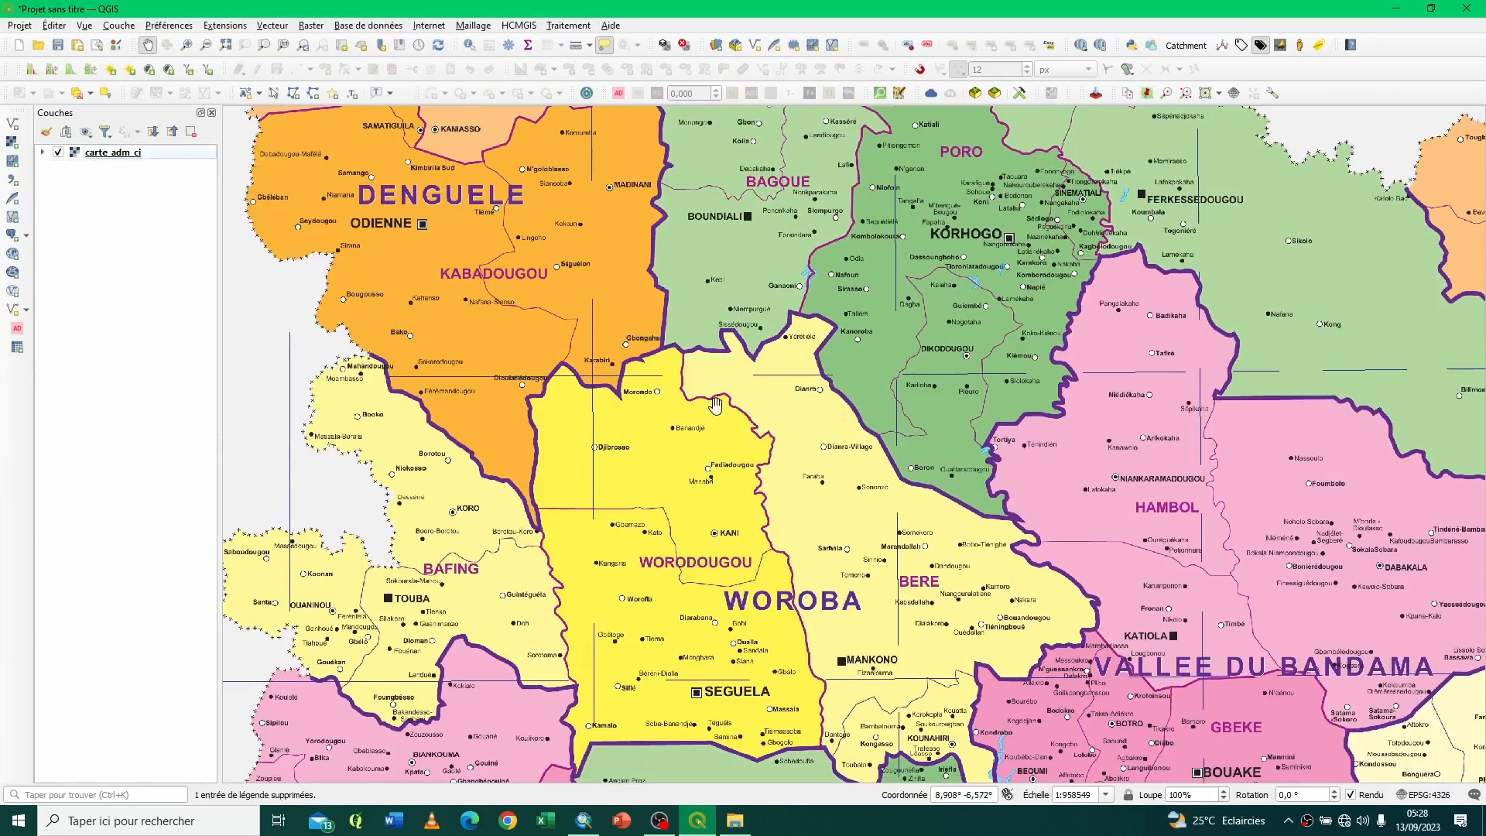
pyautogui.moveTo(718, 408); pyautogui.dragTo(734, 585)
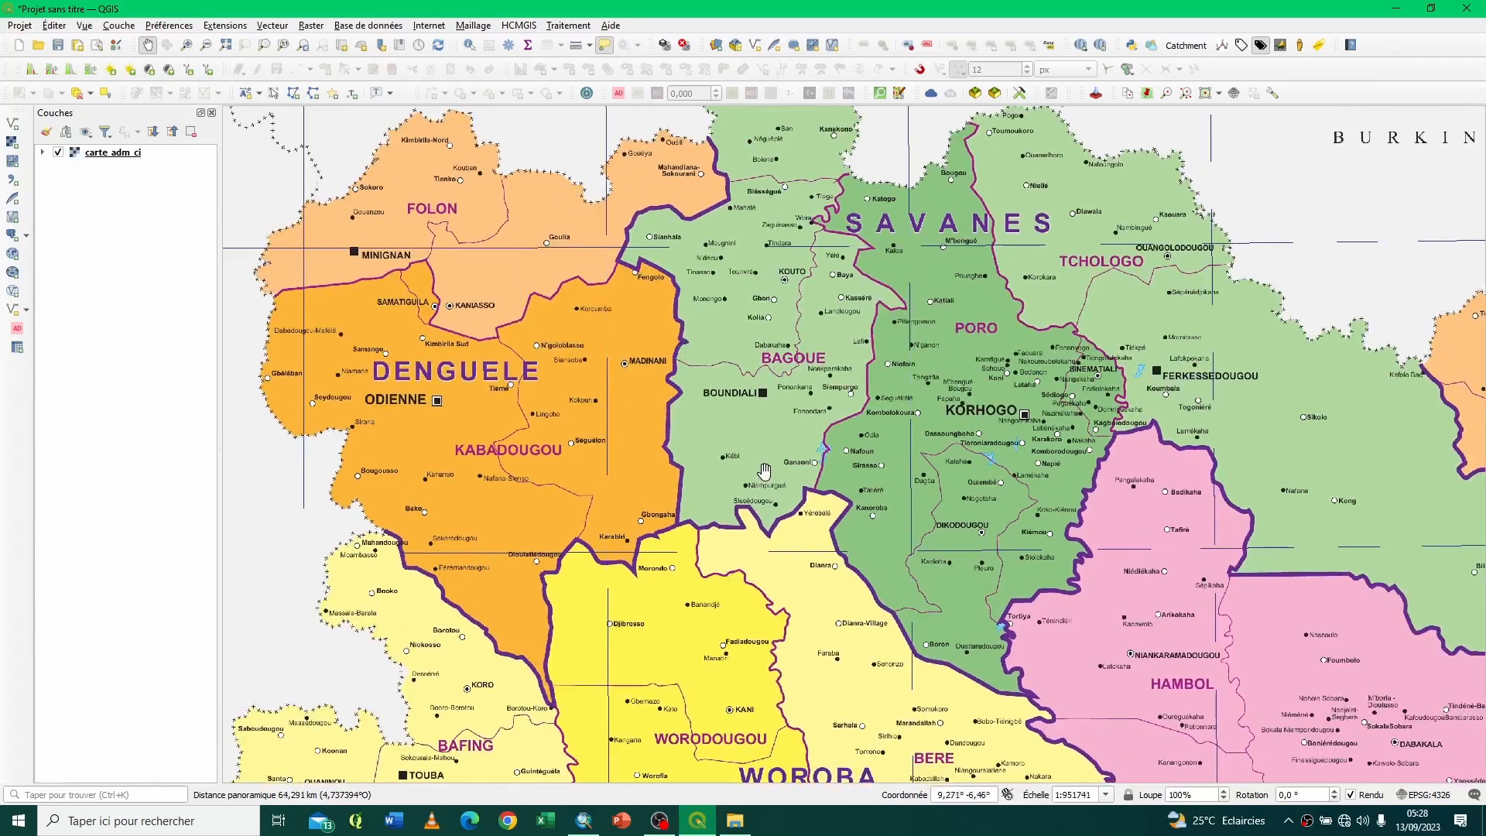
# Step: Show the whole administrative map in the canvas and open the Georeferencer
pyautogui.scroll(1, 515, 429)
pyautogui.scroll(-3, 515, 430)
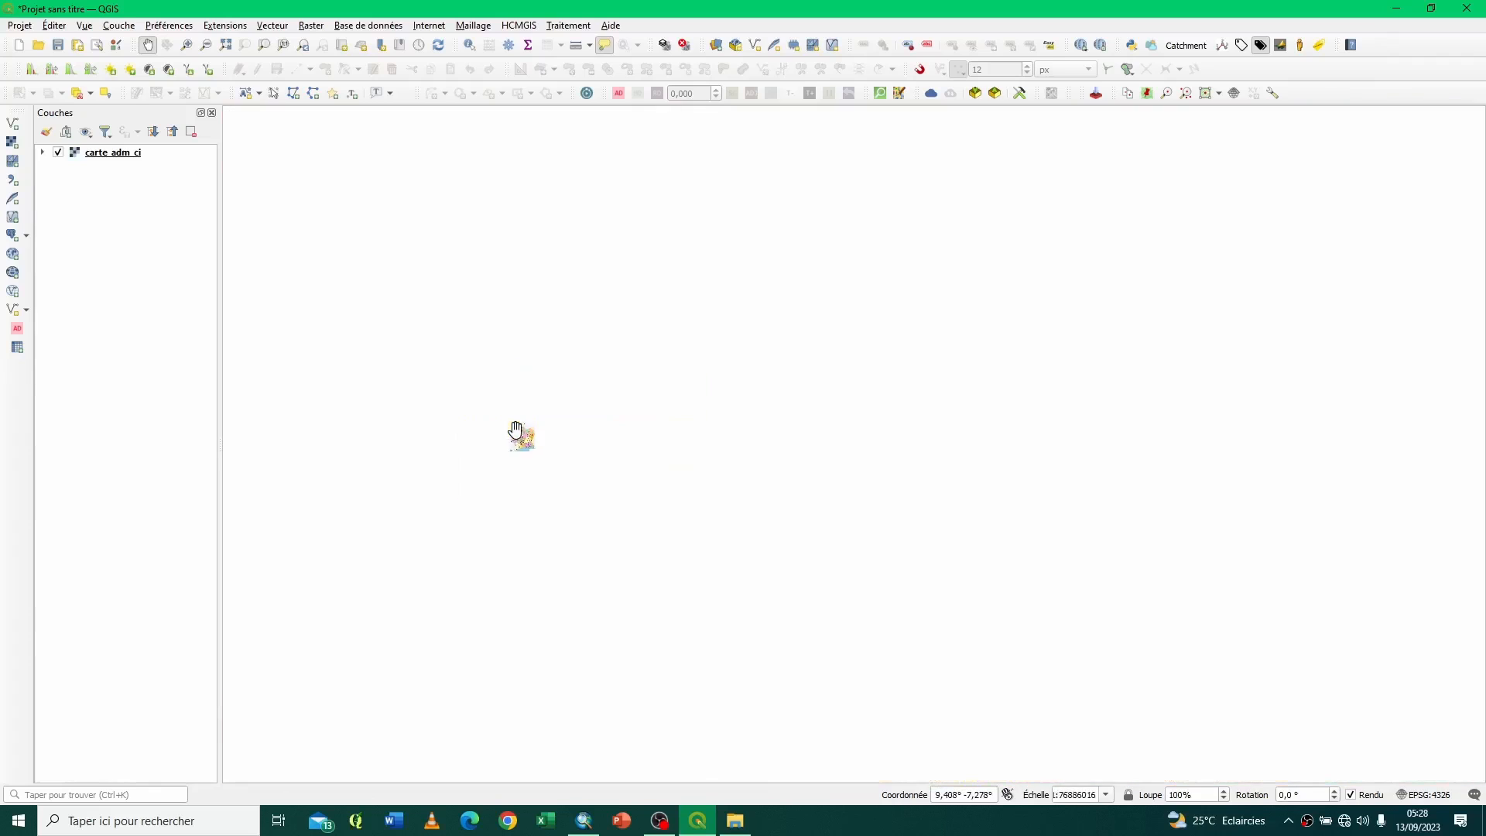
pyautogui.moveTo(530, 464); pyautogui.dragTo(604, 387)
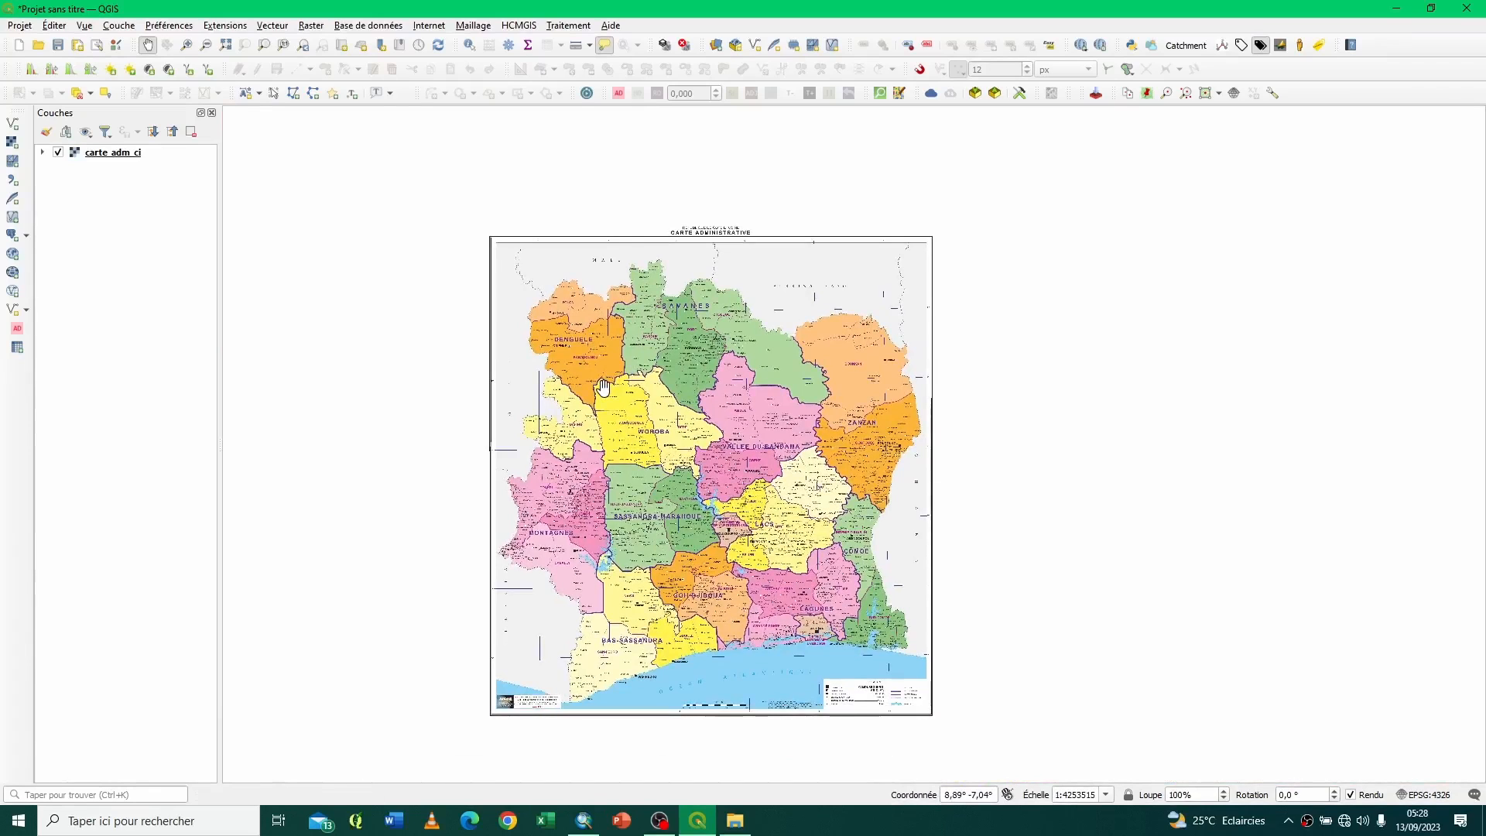
pyautogui.click(132, 27)
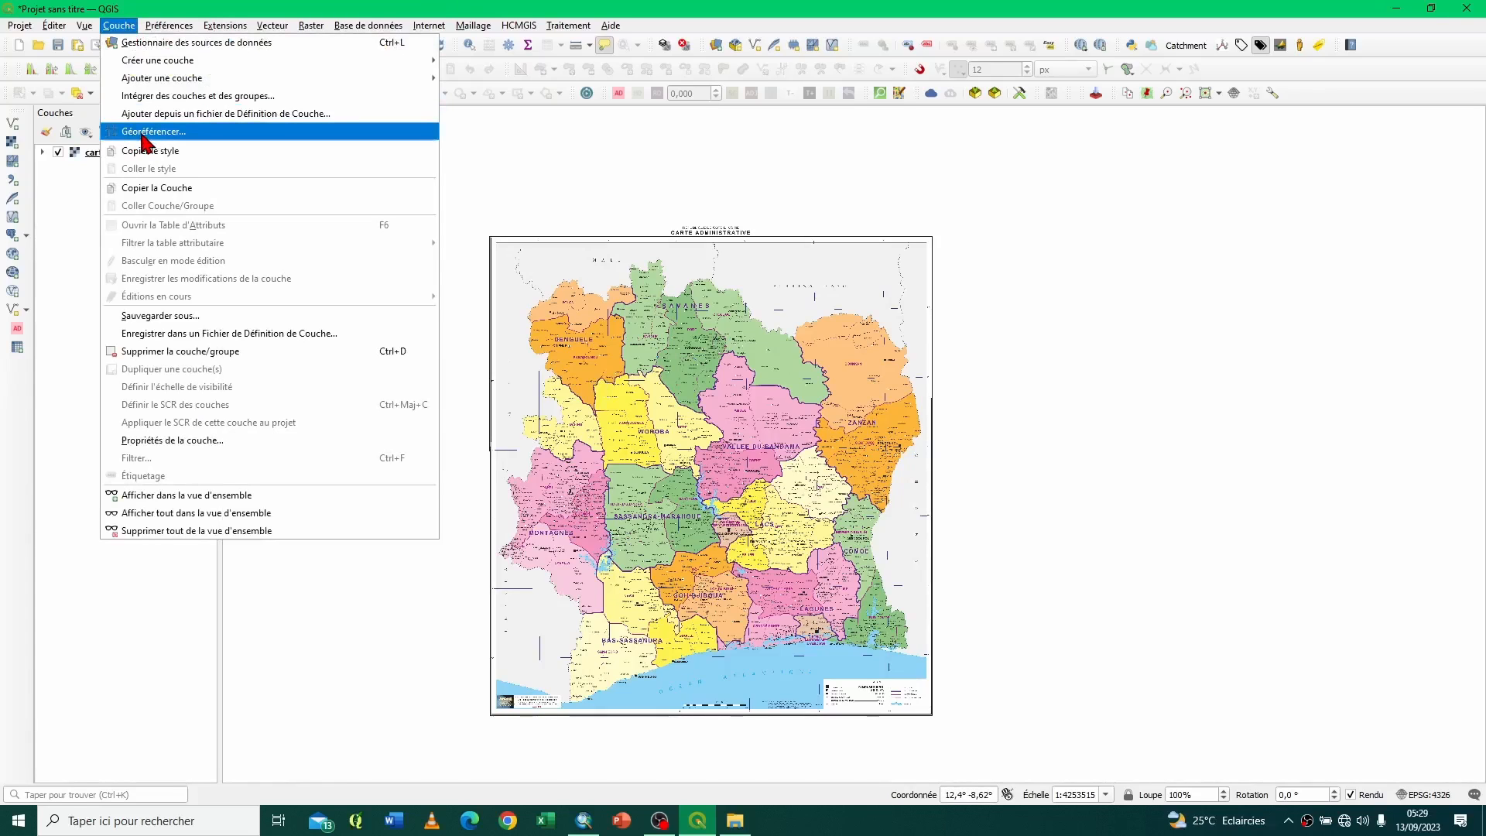
pyautogui.click(309, 25)
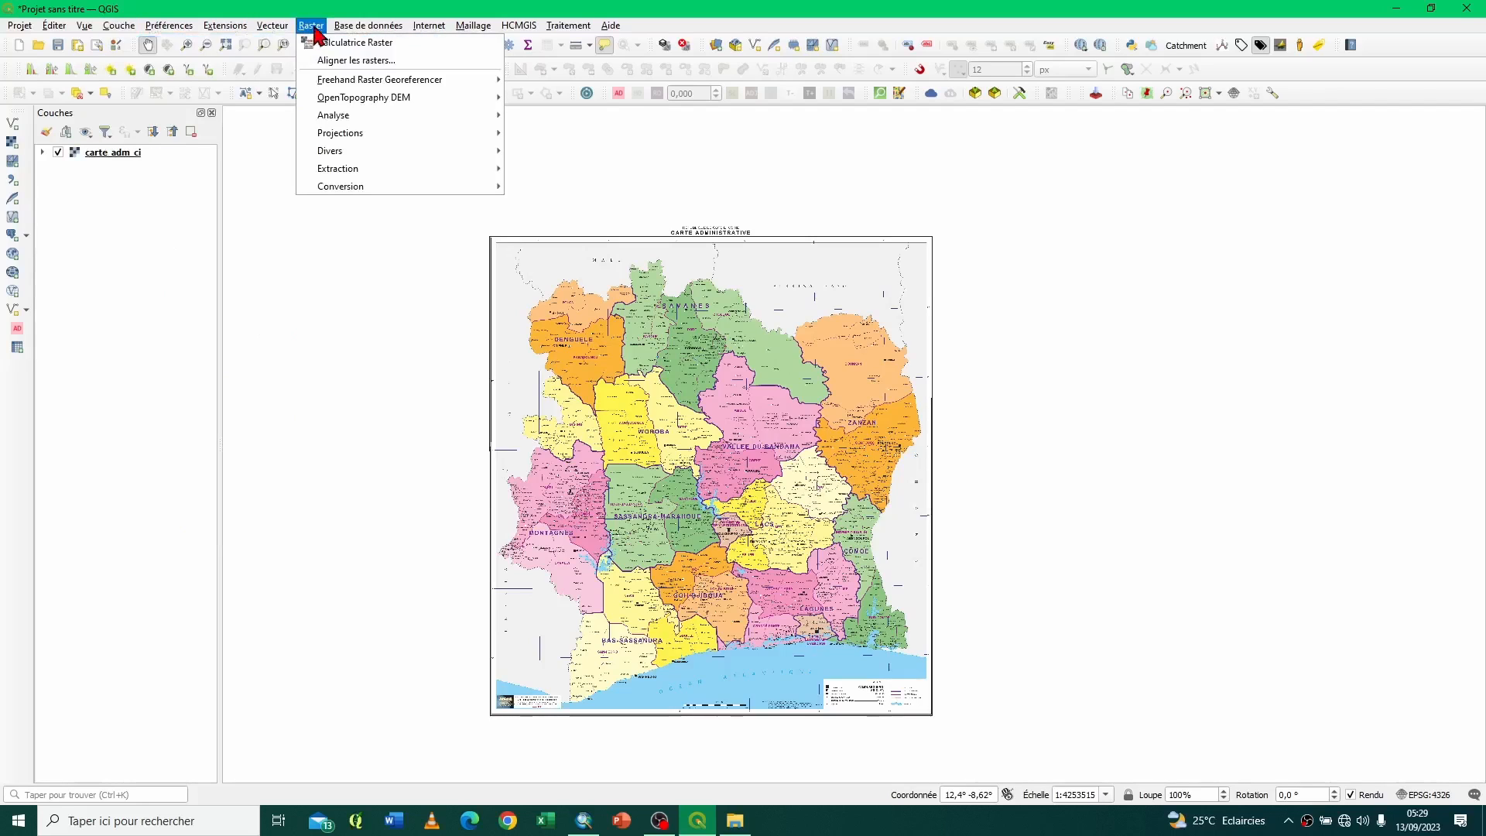
pyautogui.moveTo(355, 161)
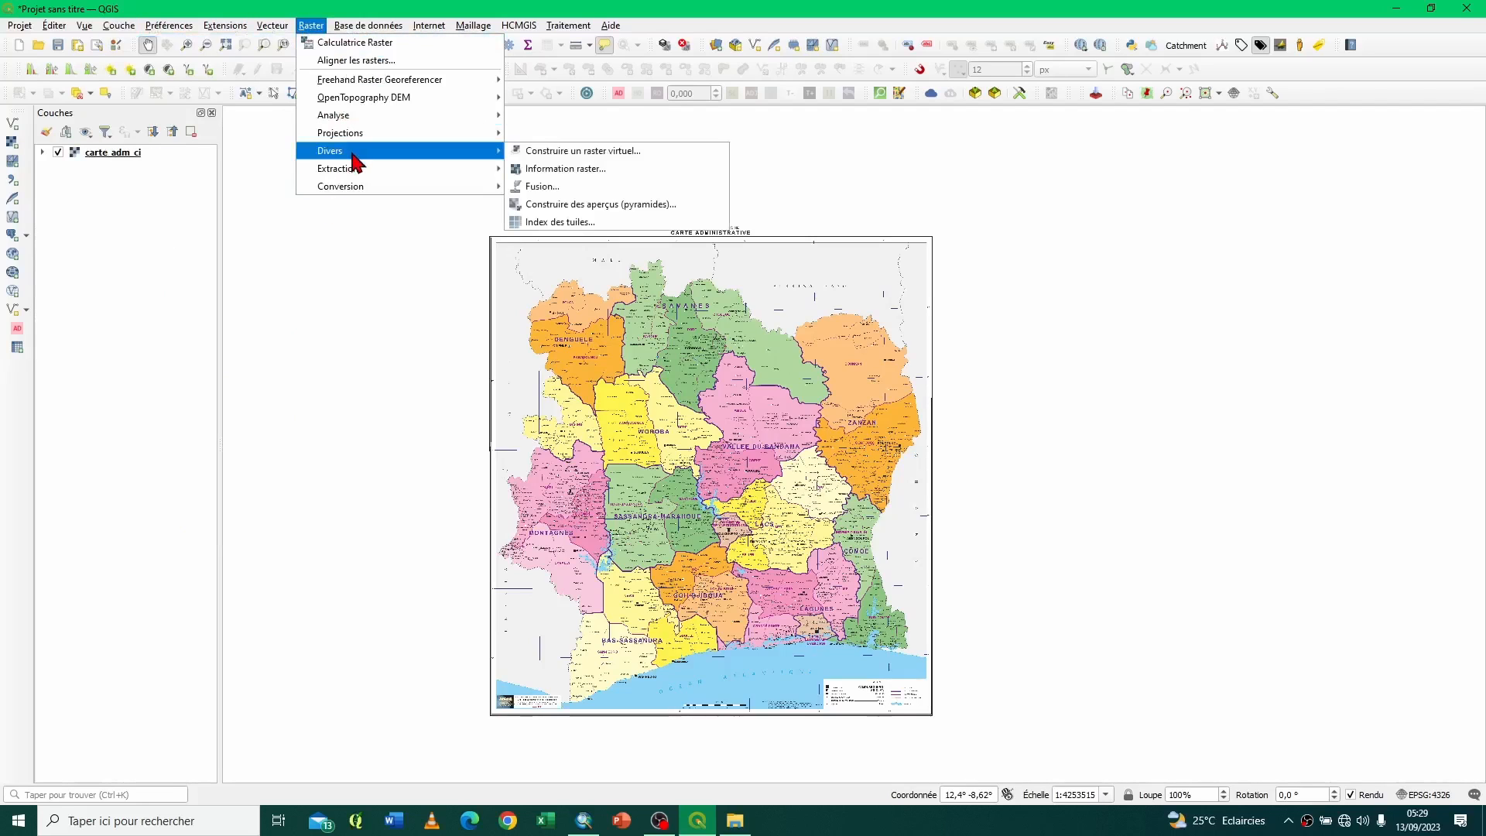
pyautogui.moveTo(118, 27)
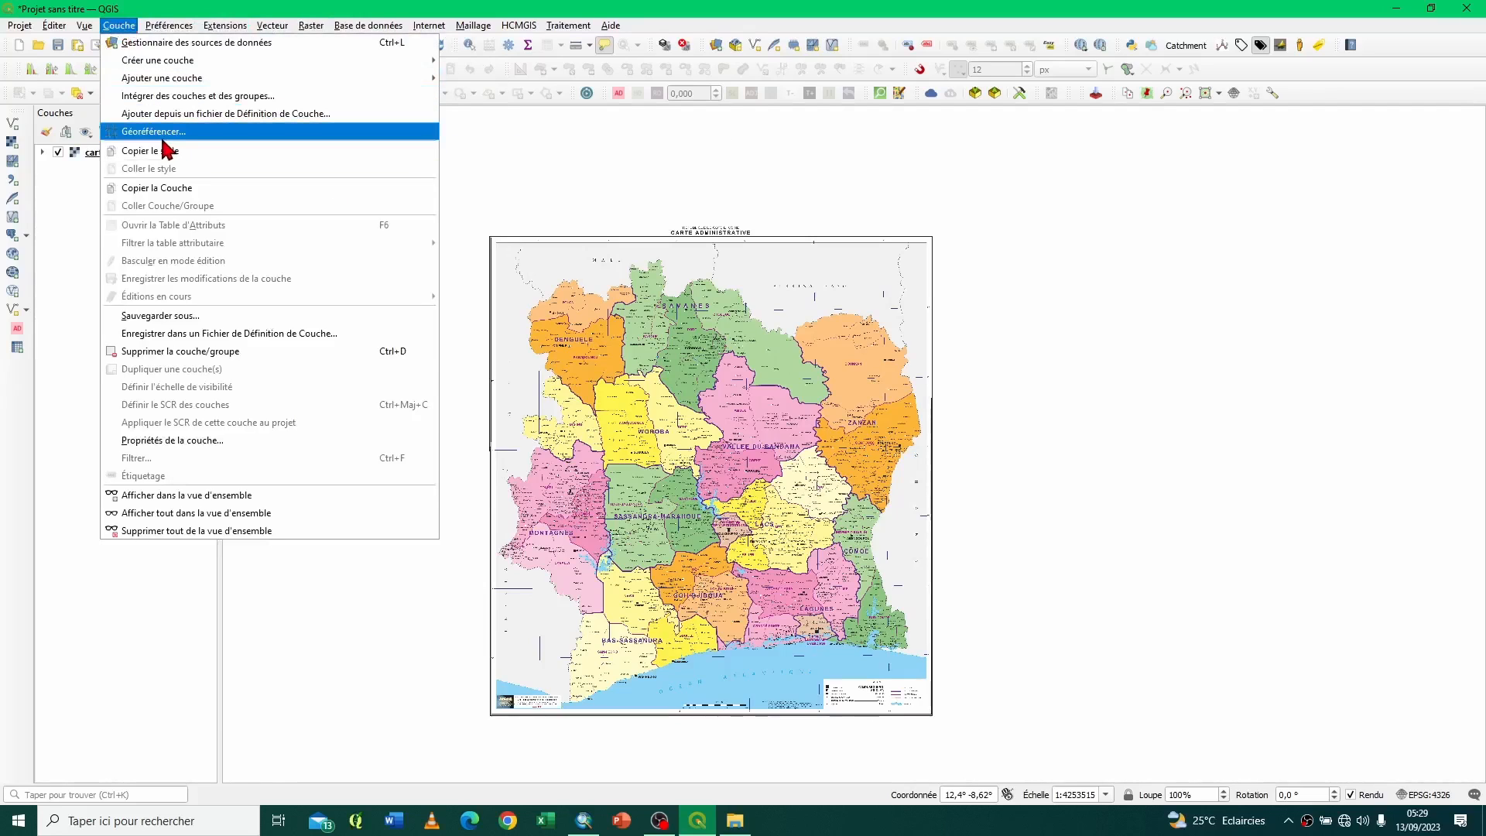
pyautogui.click(200, 132)
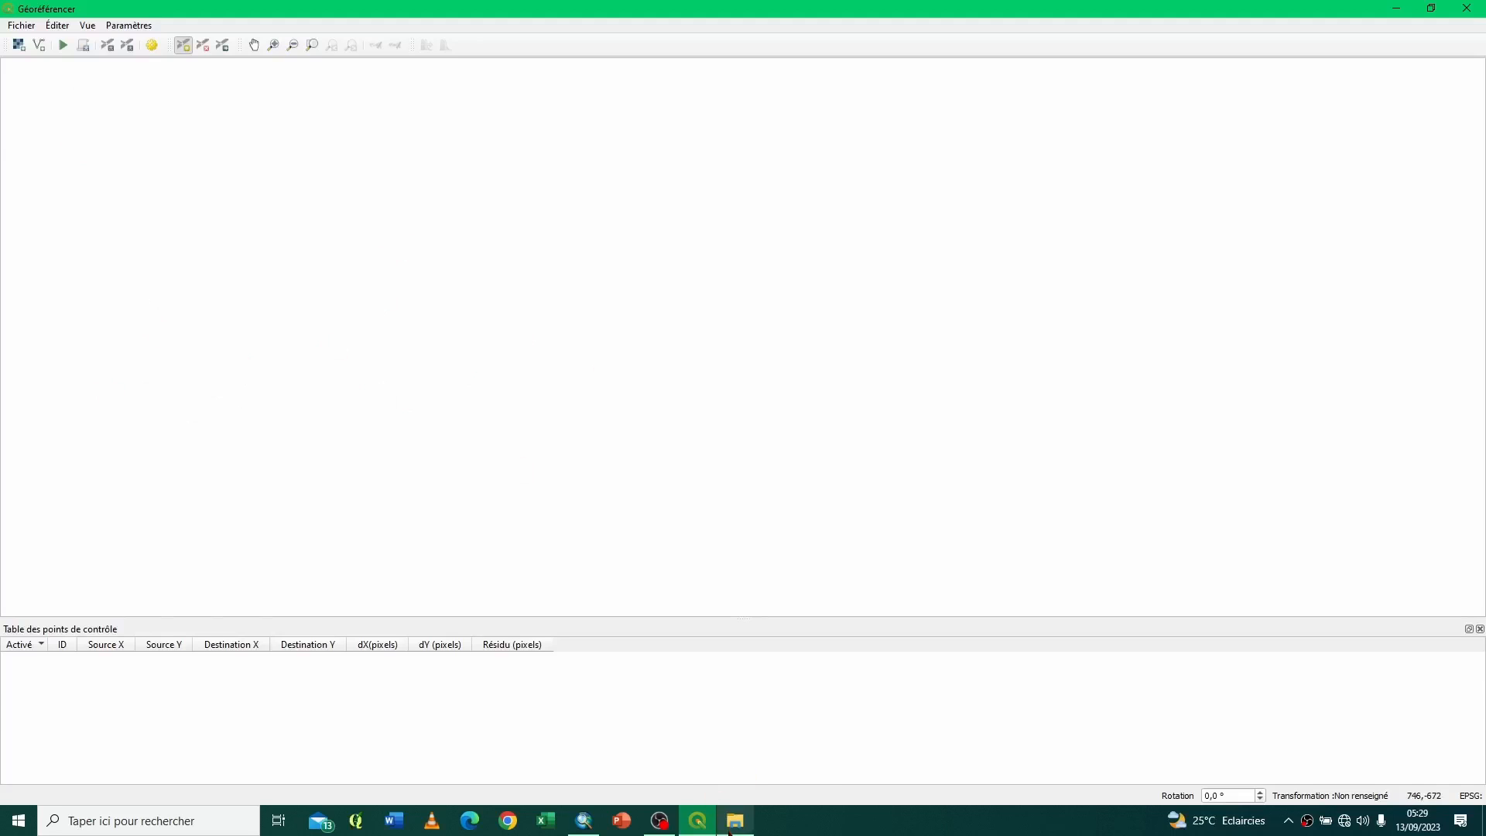
# Step: Load IMG_20230411_0026.pdf from the 3 en 1 folder into the Georeferencer and hide the control points table
pyautogui.moveTo(731, 830)
pyautogui.click(735, 783)
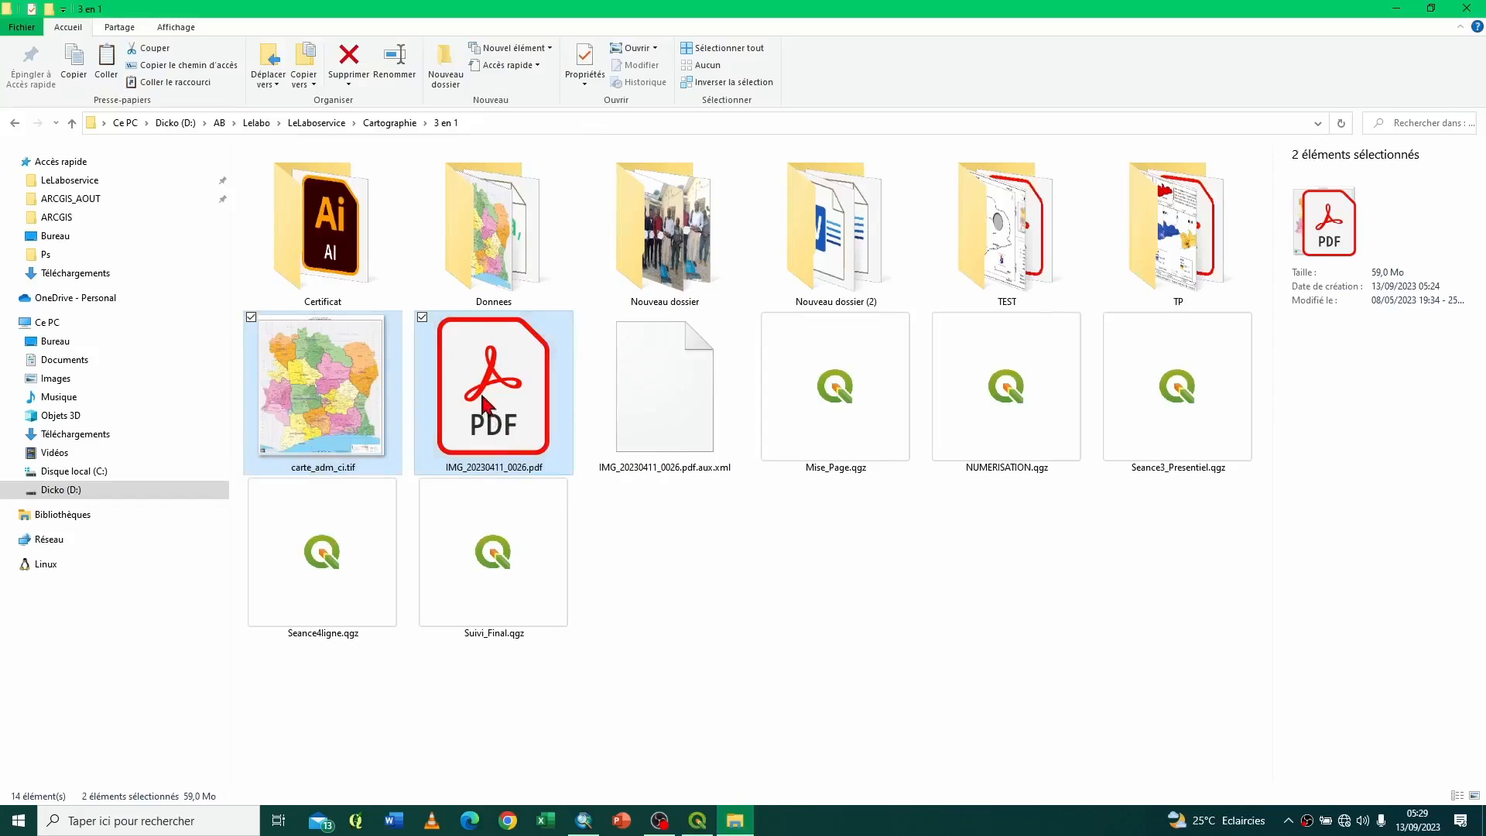
pyautogui.click(528, 425)
pyautogui.moveTo(528, 425); pyautogui.dragTo(527, 339)
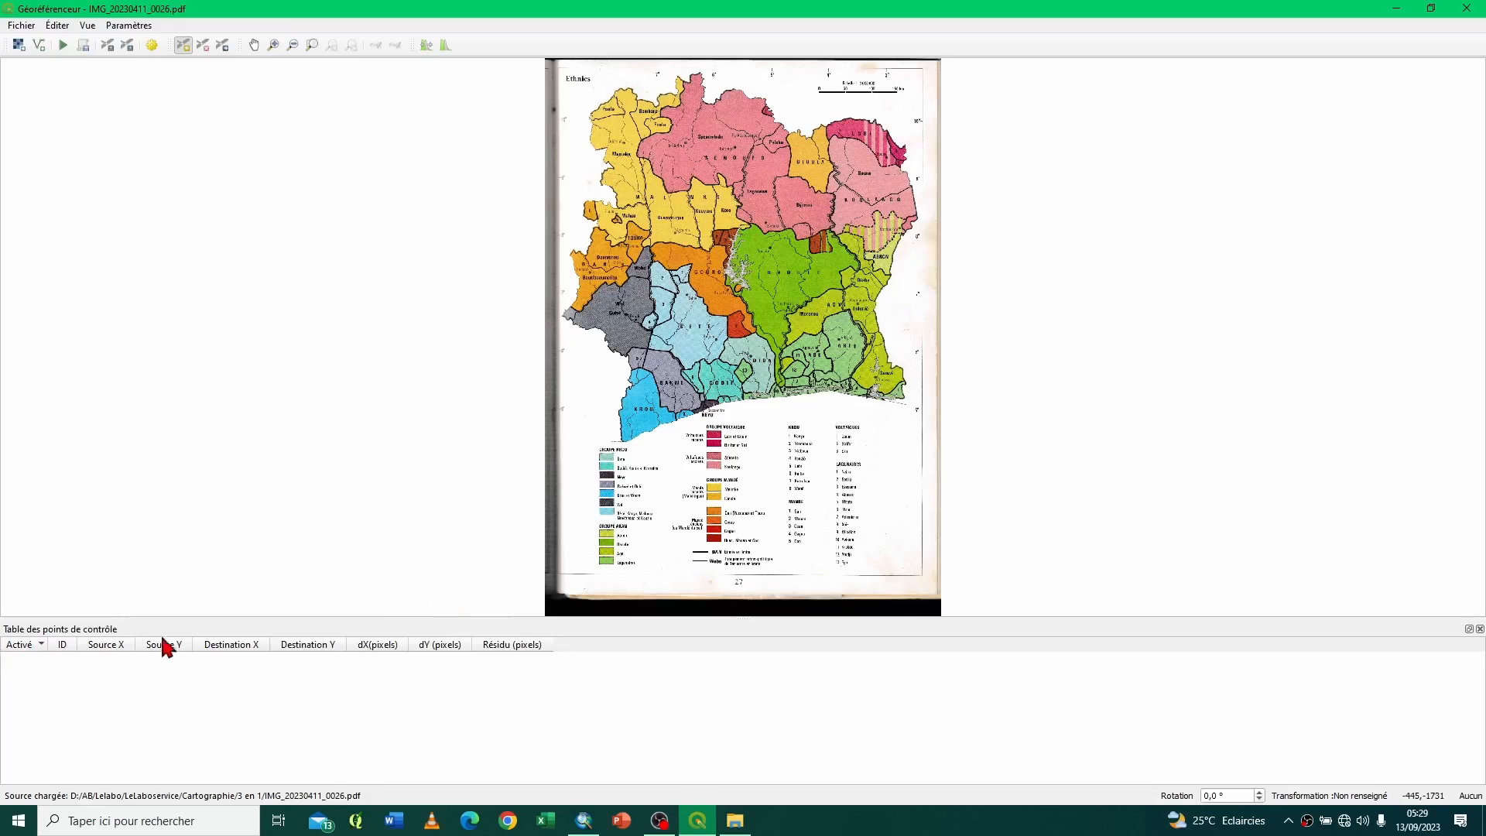
pyautogui.click(1479, 629)
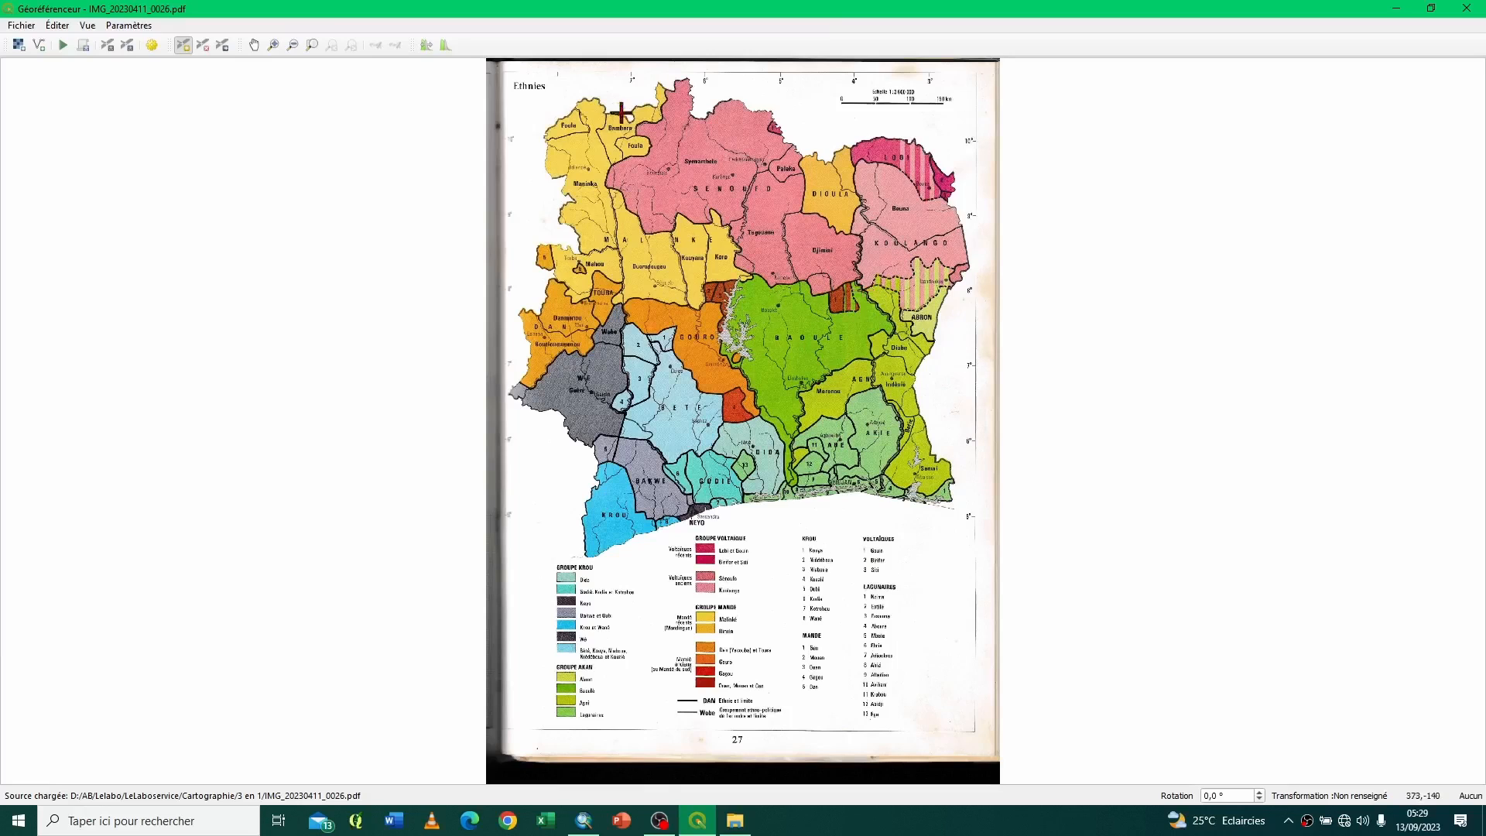
# Step: Add a control point on Odienné in the scanned map, taking its EPSG:4326 coordinates from Odienné on the carte_adm_ci map
pyautogui.scroll(3, 586, 171)
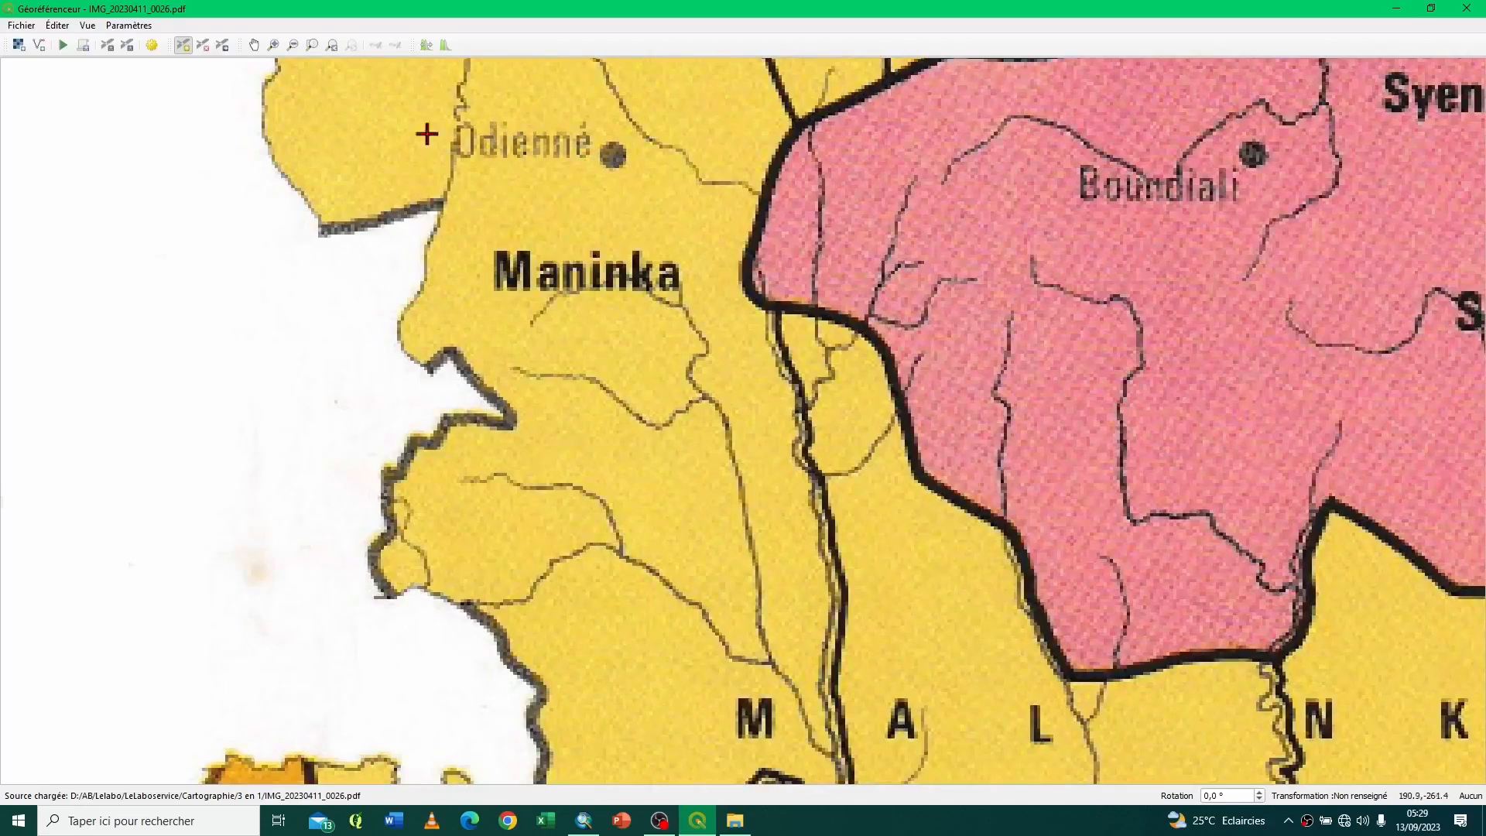
pyautogui.click(182, 44)
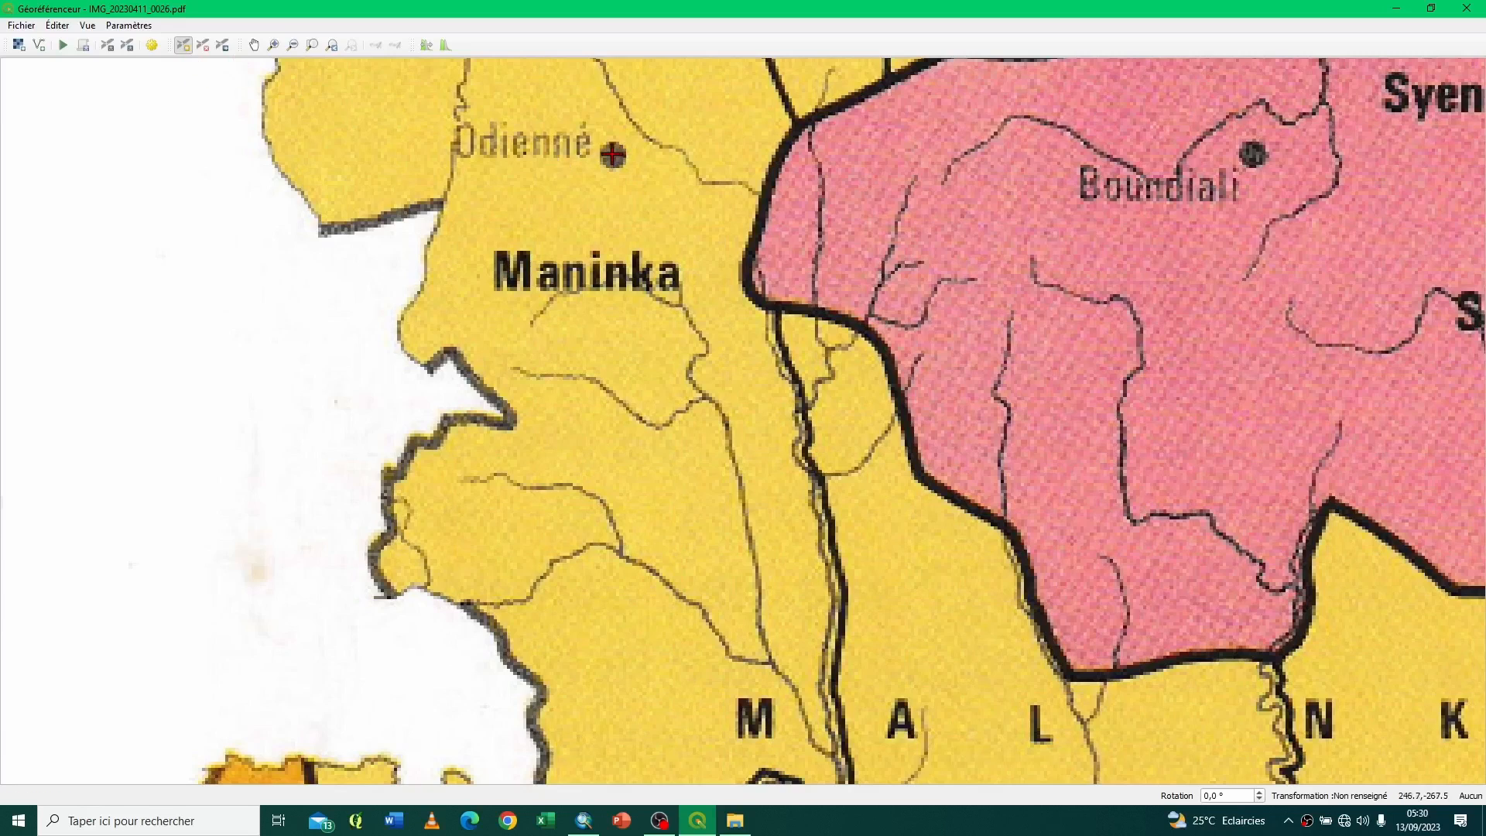
pyautogui.click(612, 154)
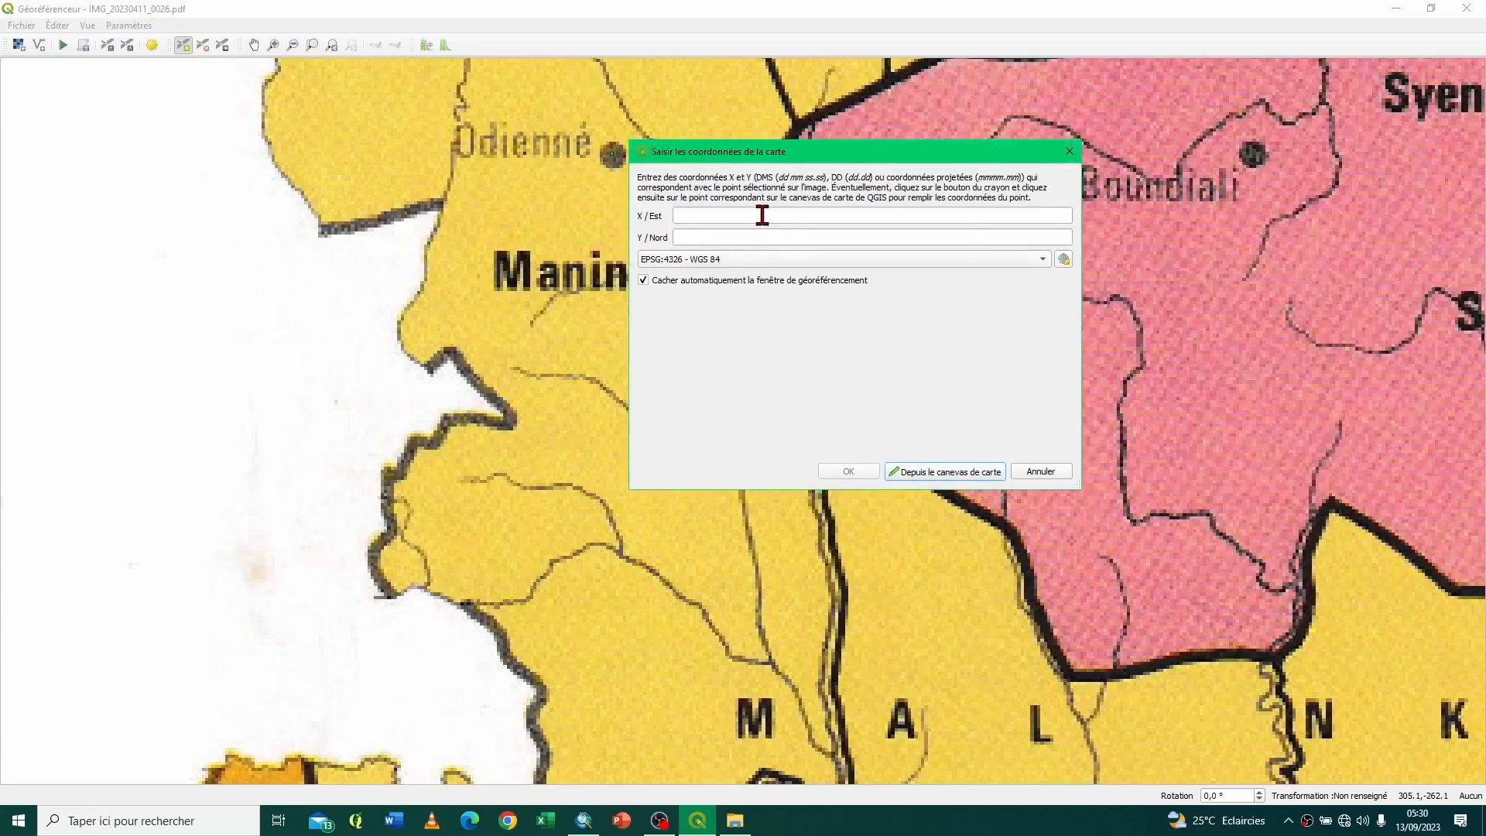
pyautogui.click(723, 236)
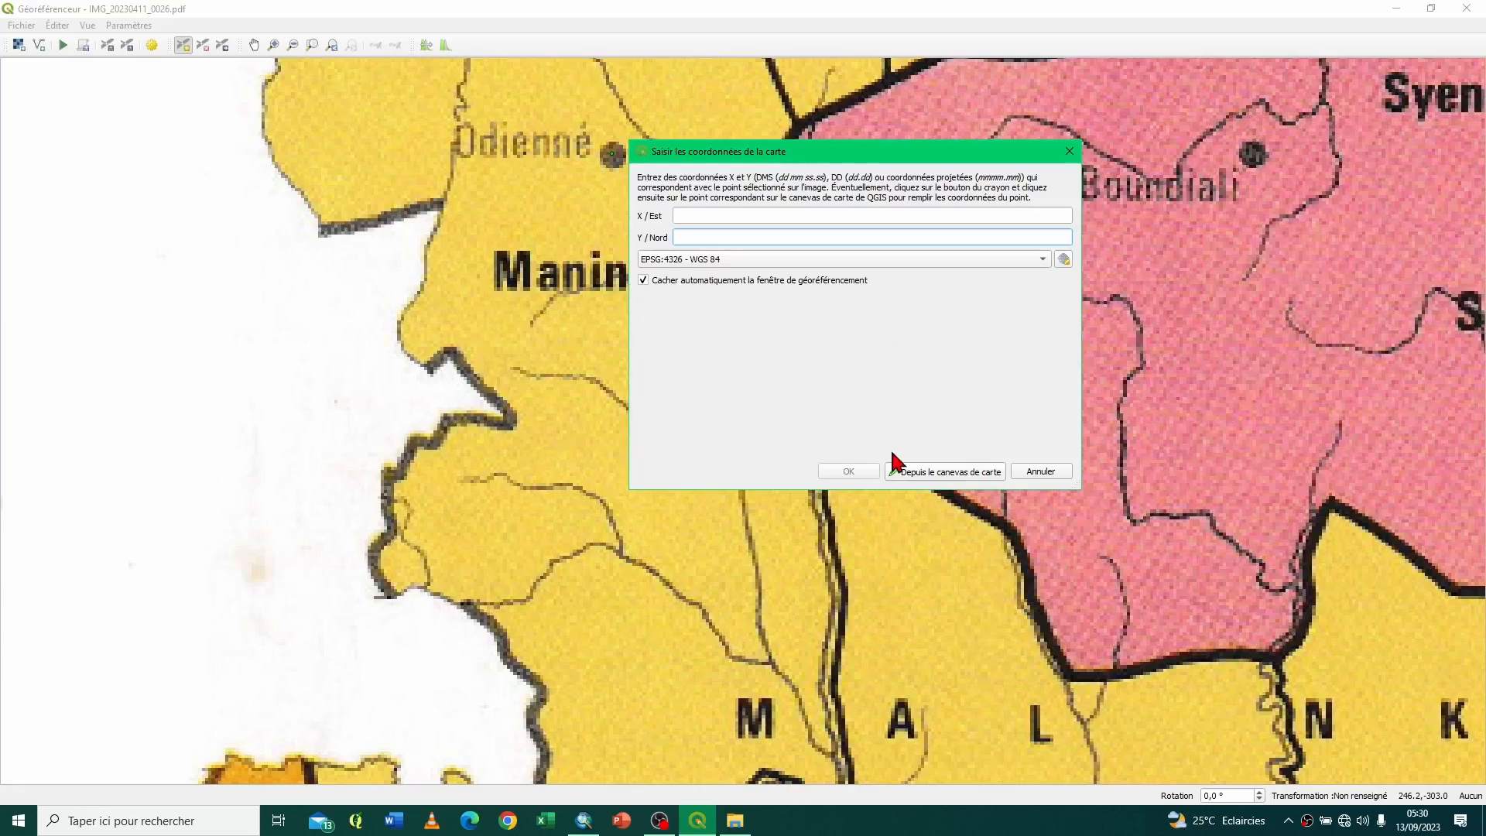
pyautogui.click(961, 472)
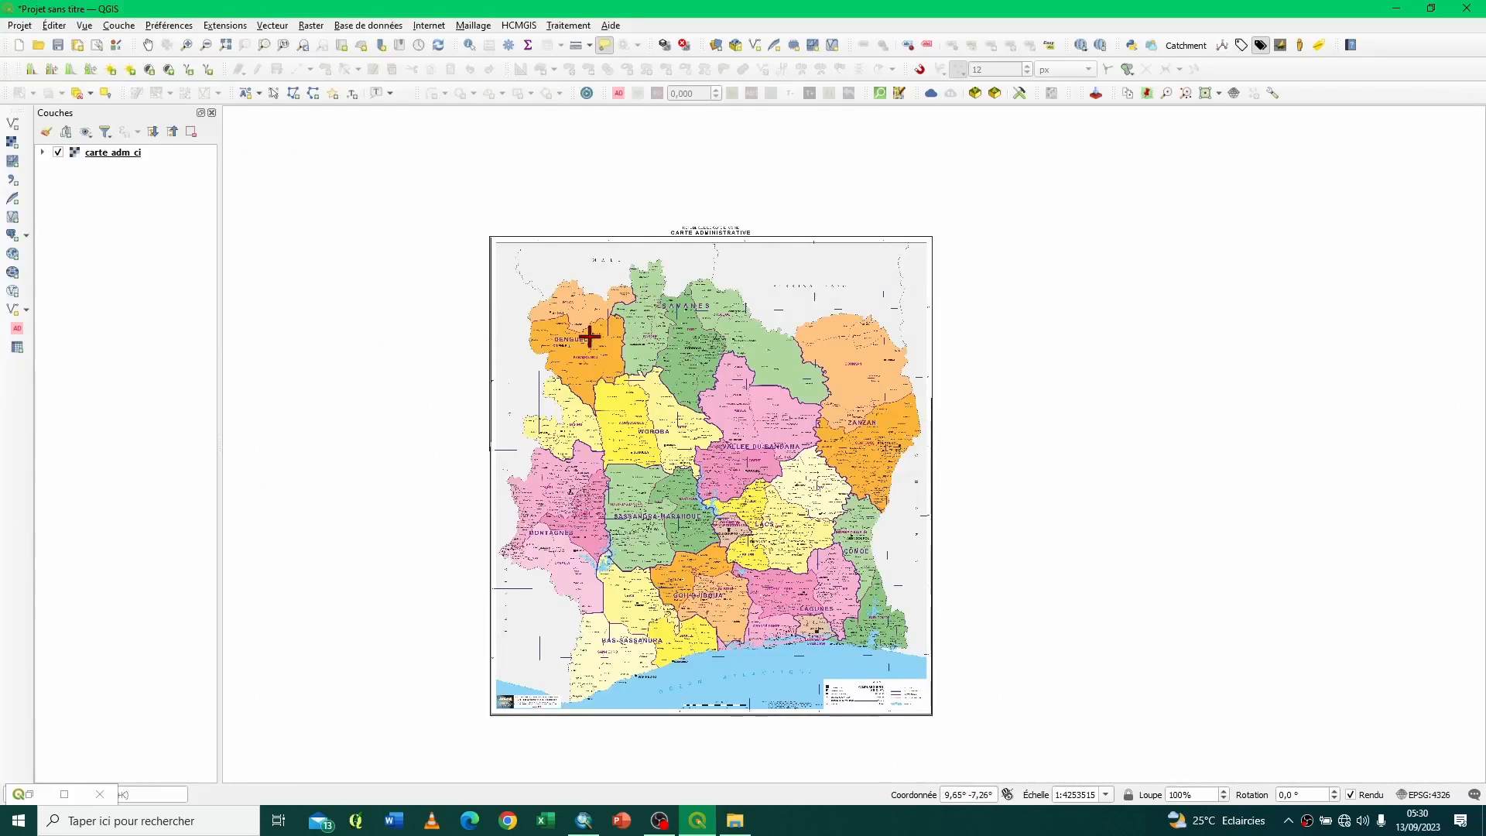
pyautogui.scroll(3, 588, 374)
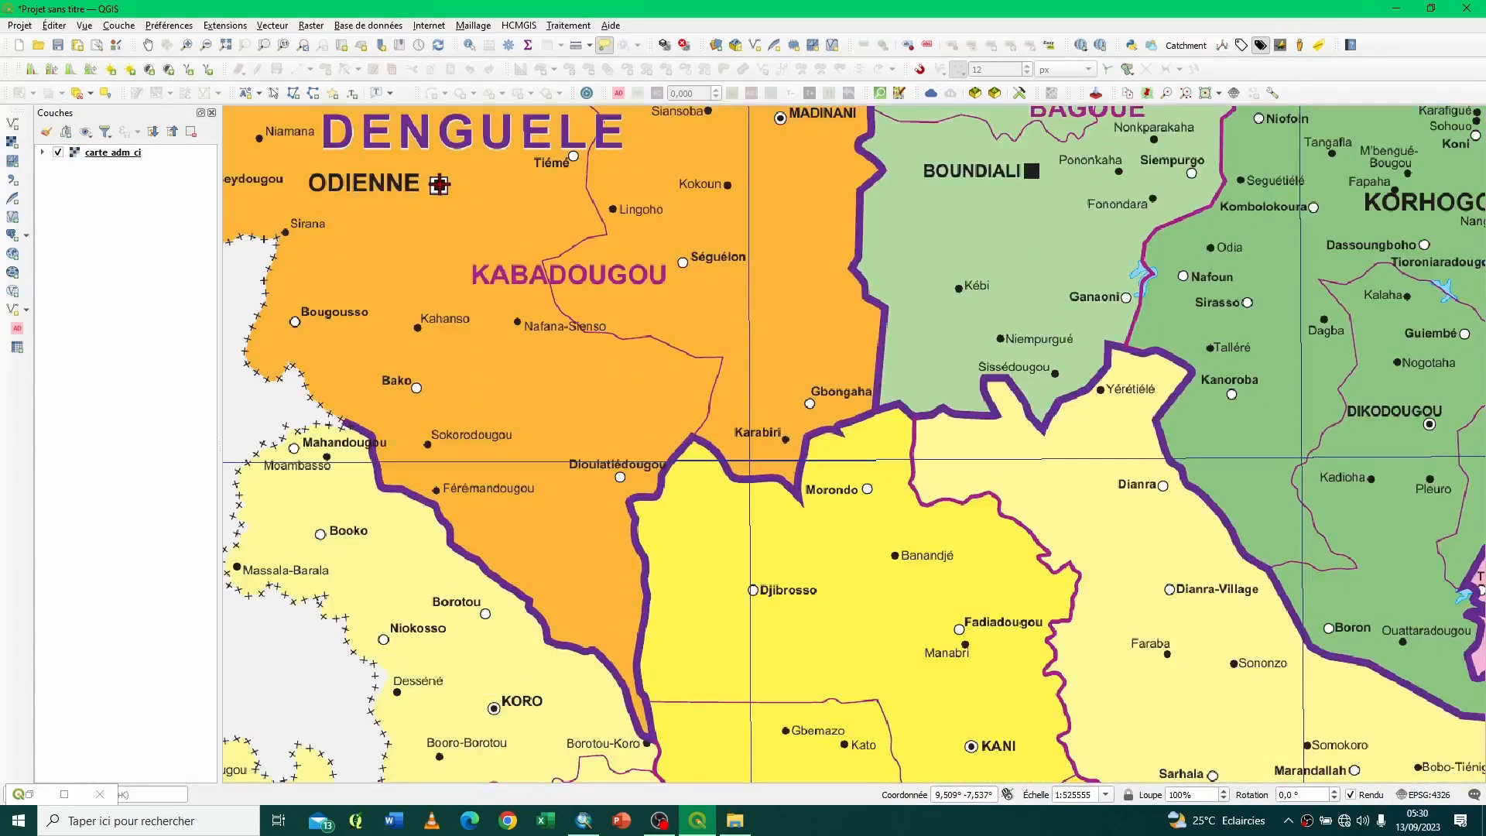
pyautogui.click(439, 184)
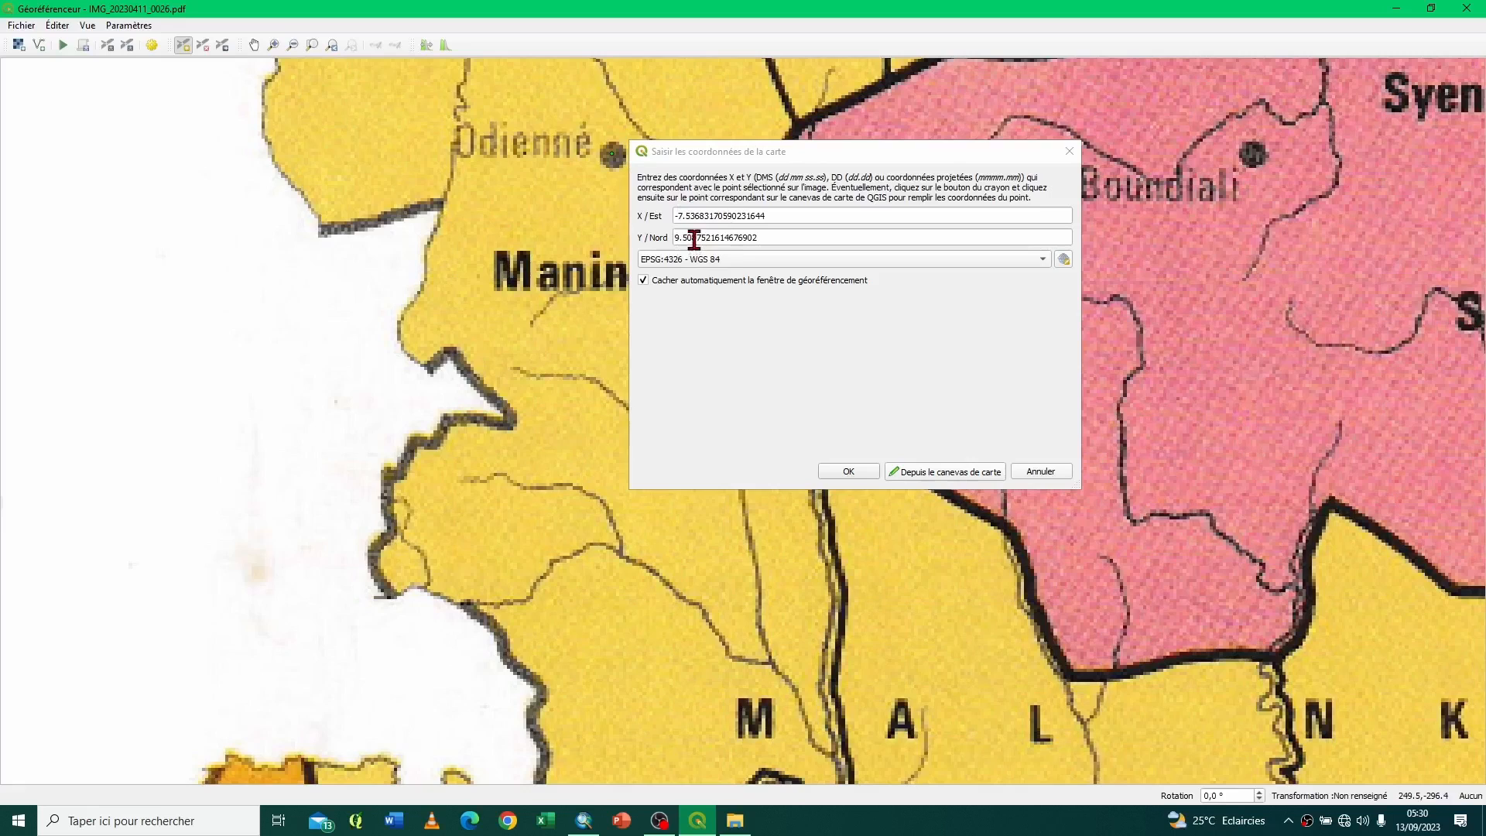
pyautogui.click(847, 470)
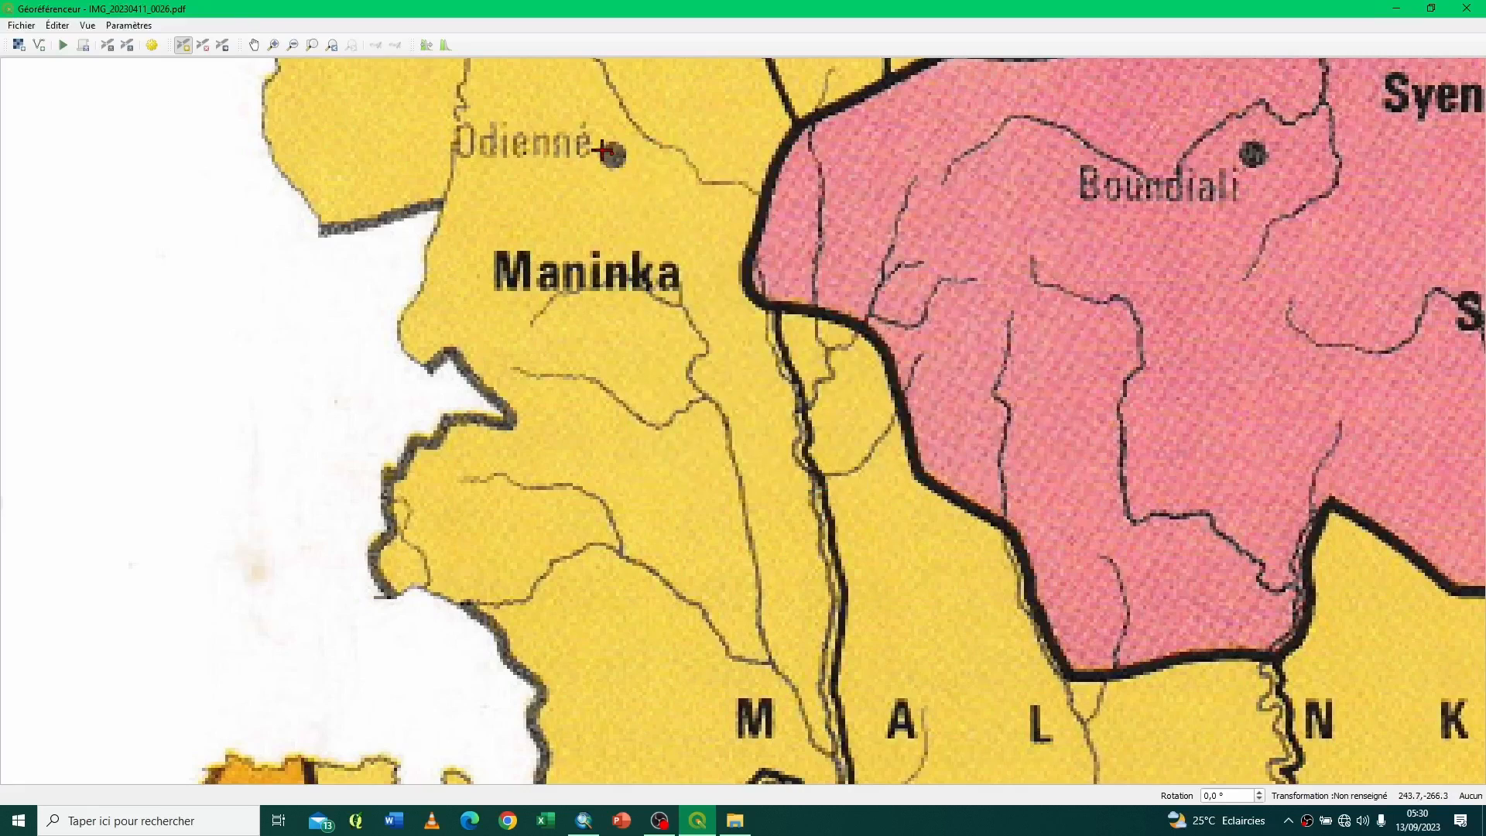
# Step: Show the control points table to check the recorded Odienné point, and hide the table again
pyautogui.click(88, 25)
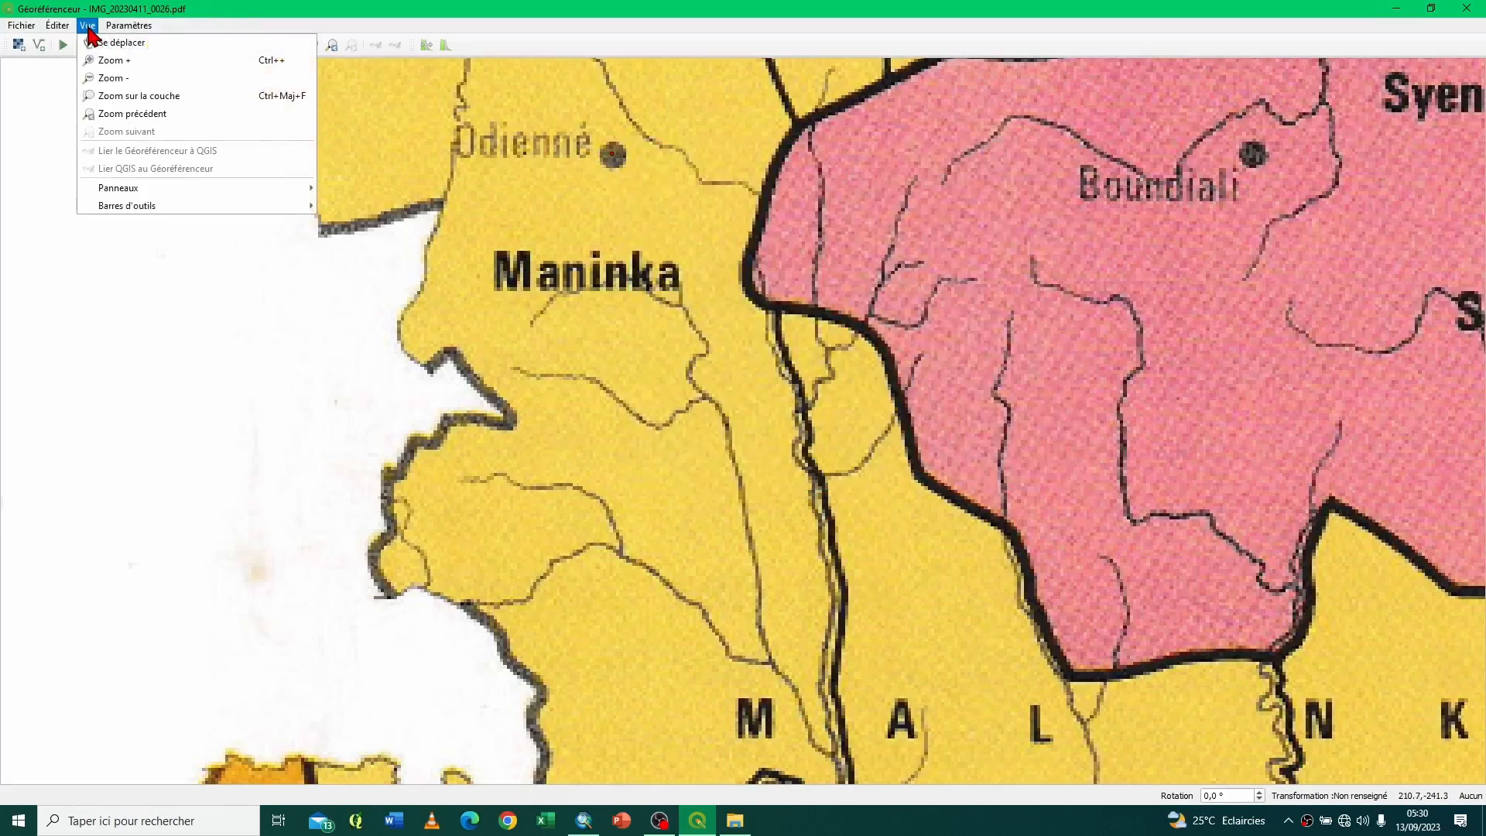
pyautogui.moveTo(239, 192)
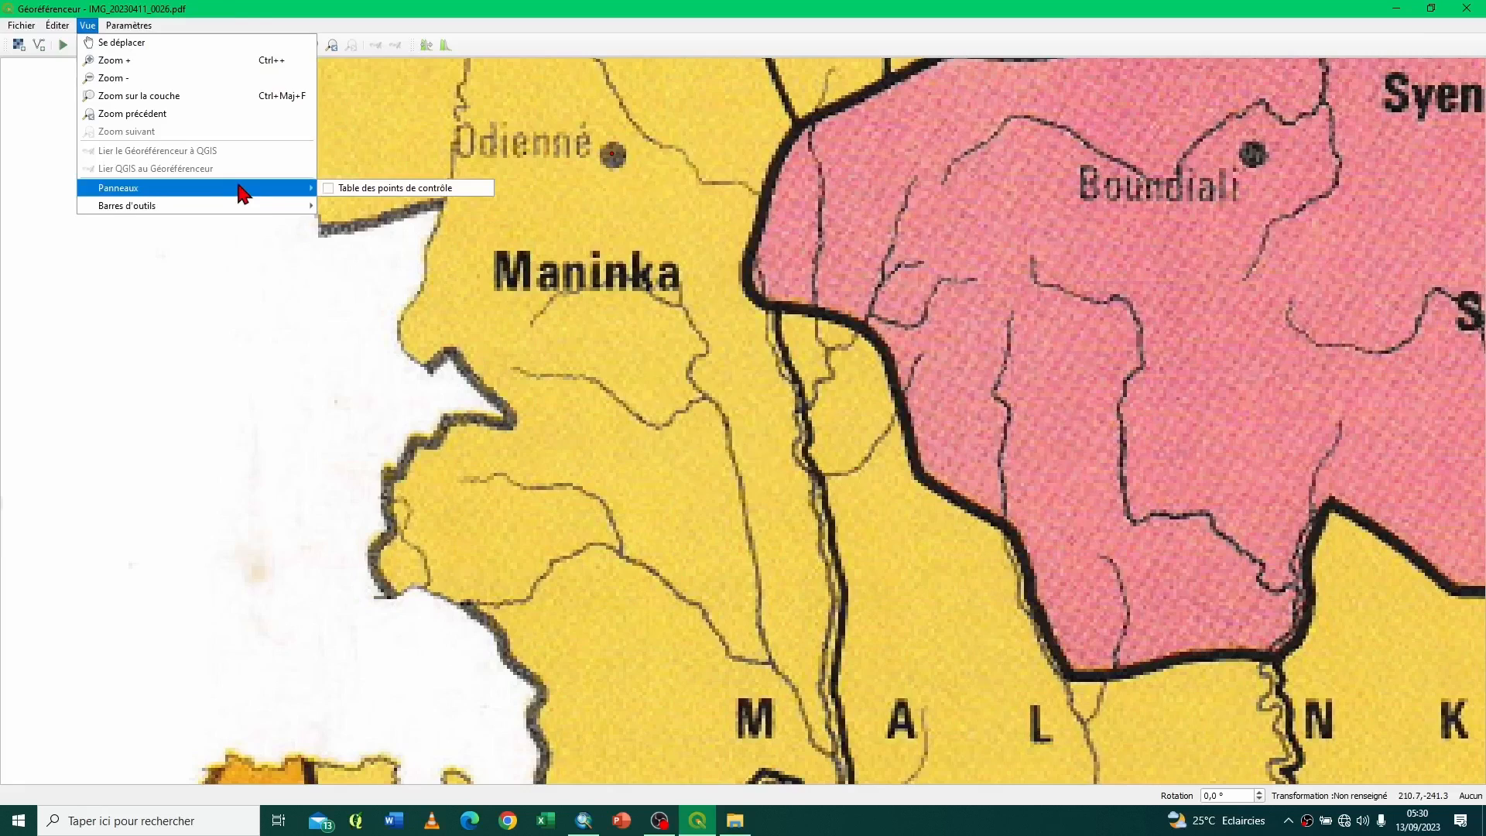
pyautogui.click(326, 188)
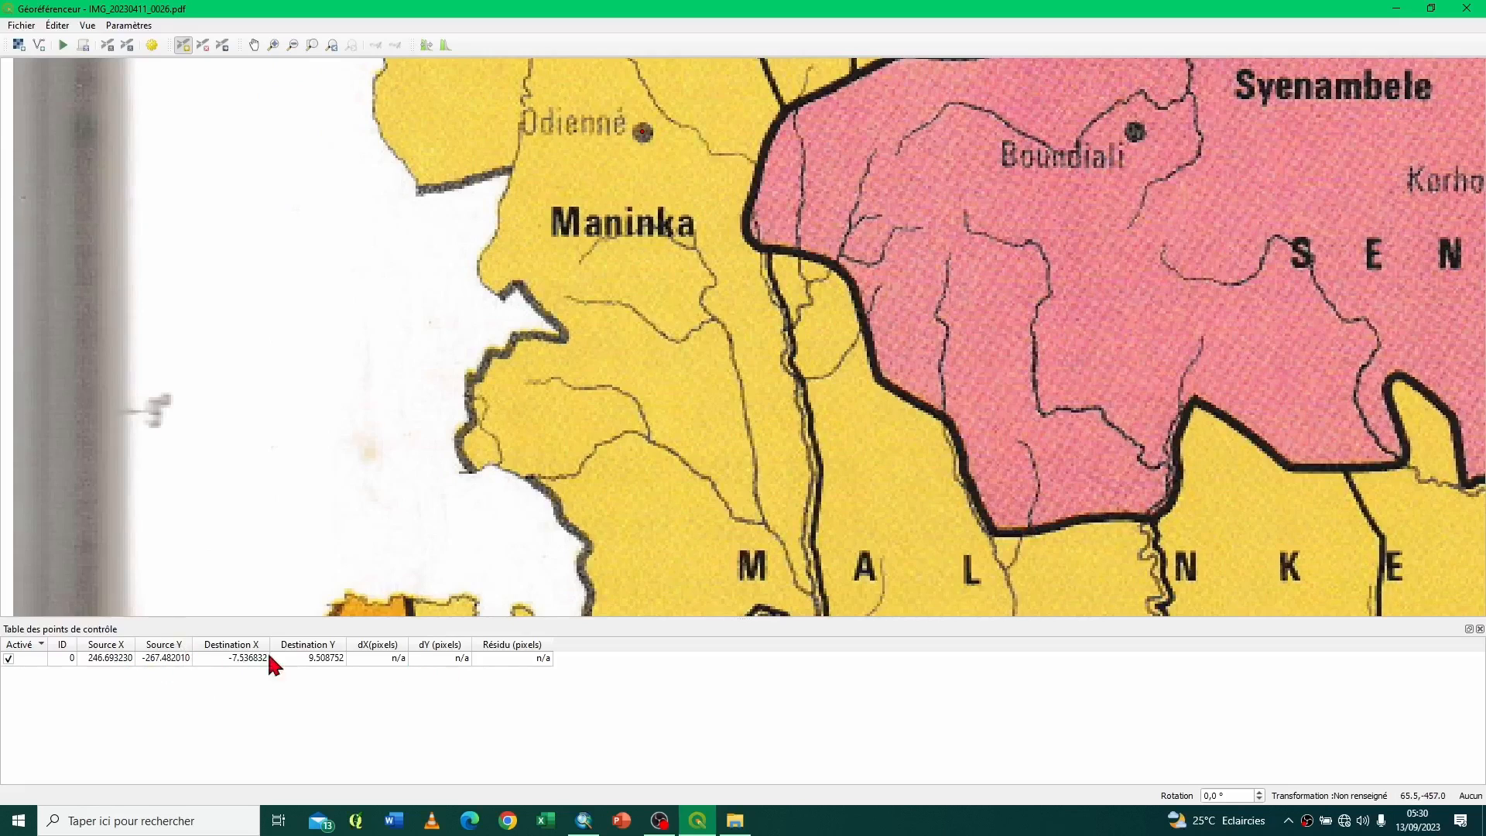
pyautogui.click(1479, 628)
# Step: Place a second control point on Aboisso in the scanned map and choose to take its coordinates from the map canvas
pyautogui.scroll(-7, 1146, 498)
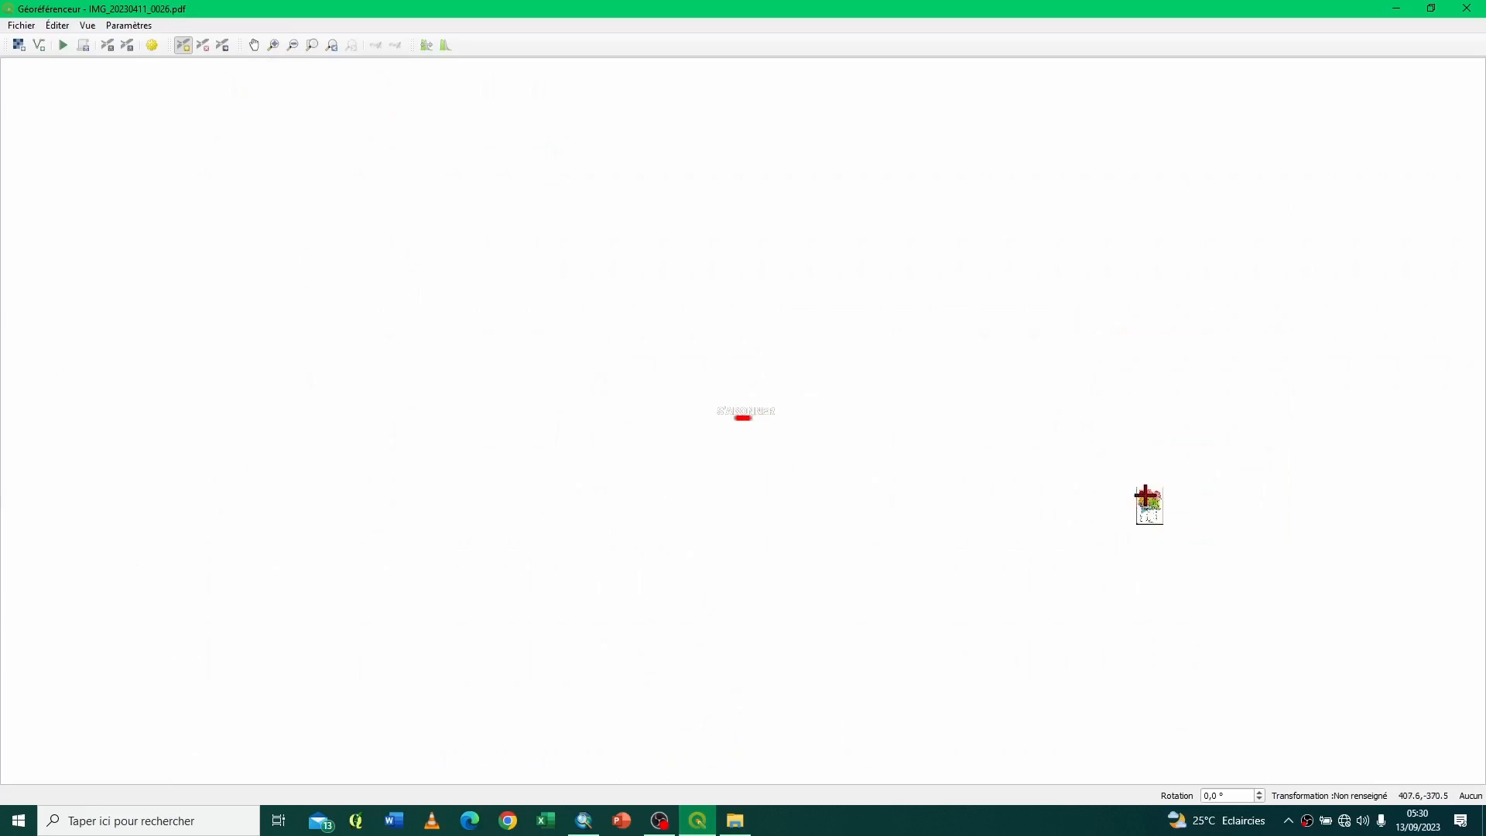
pyautogui.scroll(4, 1145, 496)
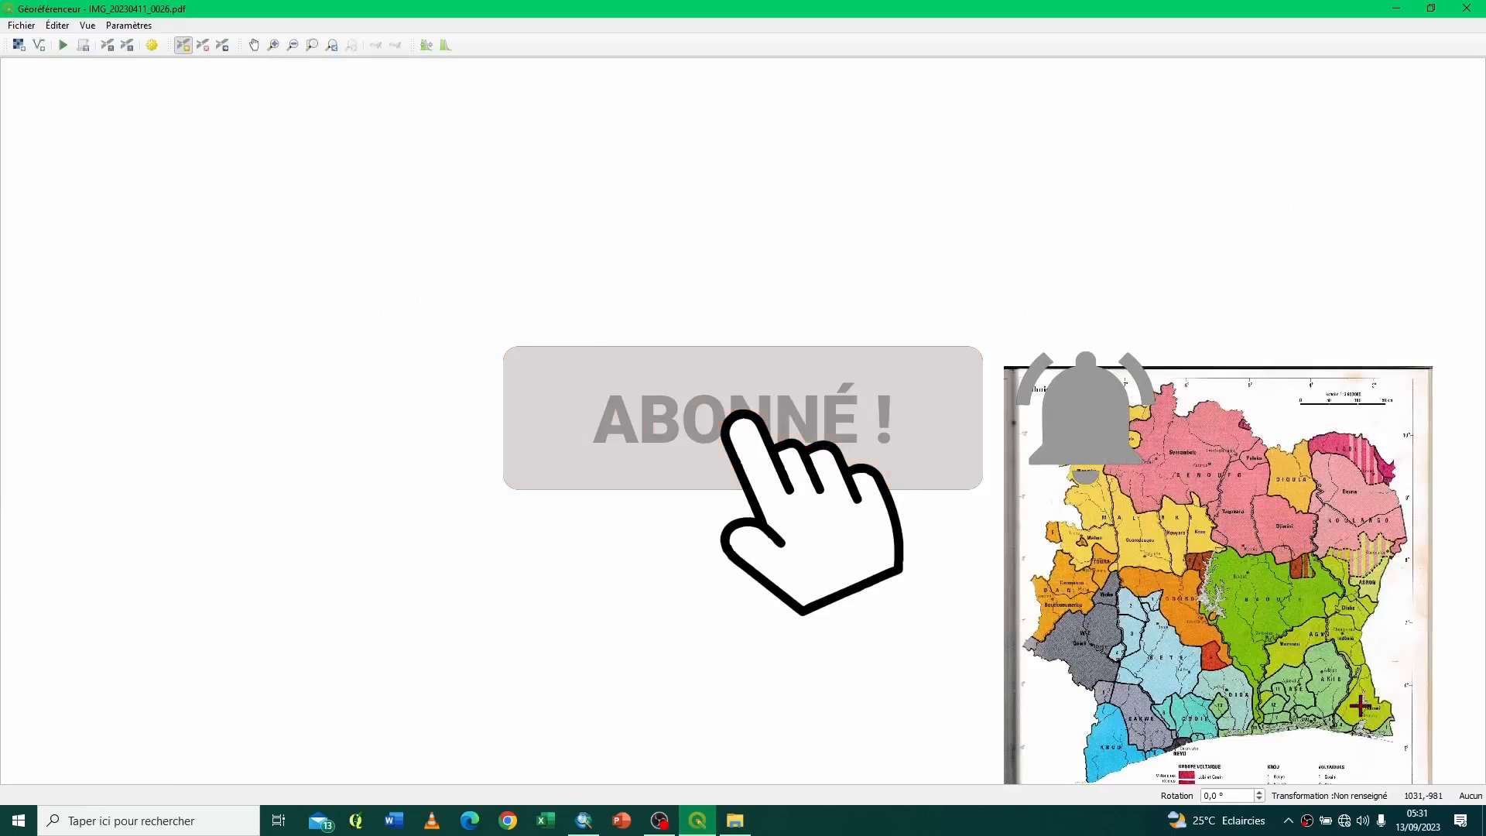
pyautogui.scroll(5, 1367, 716)
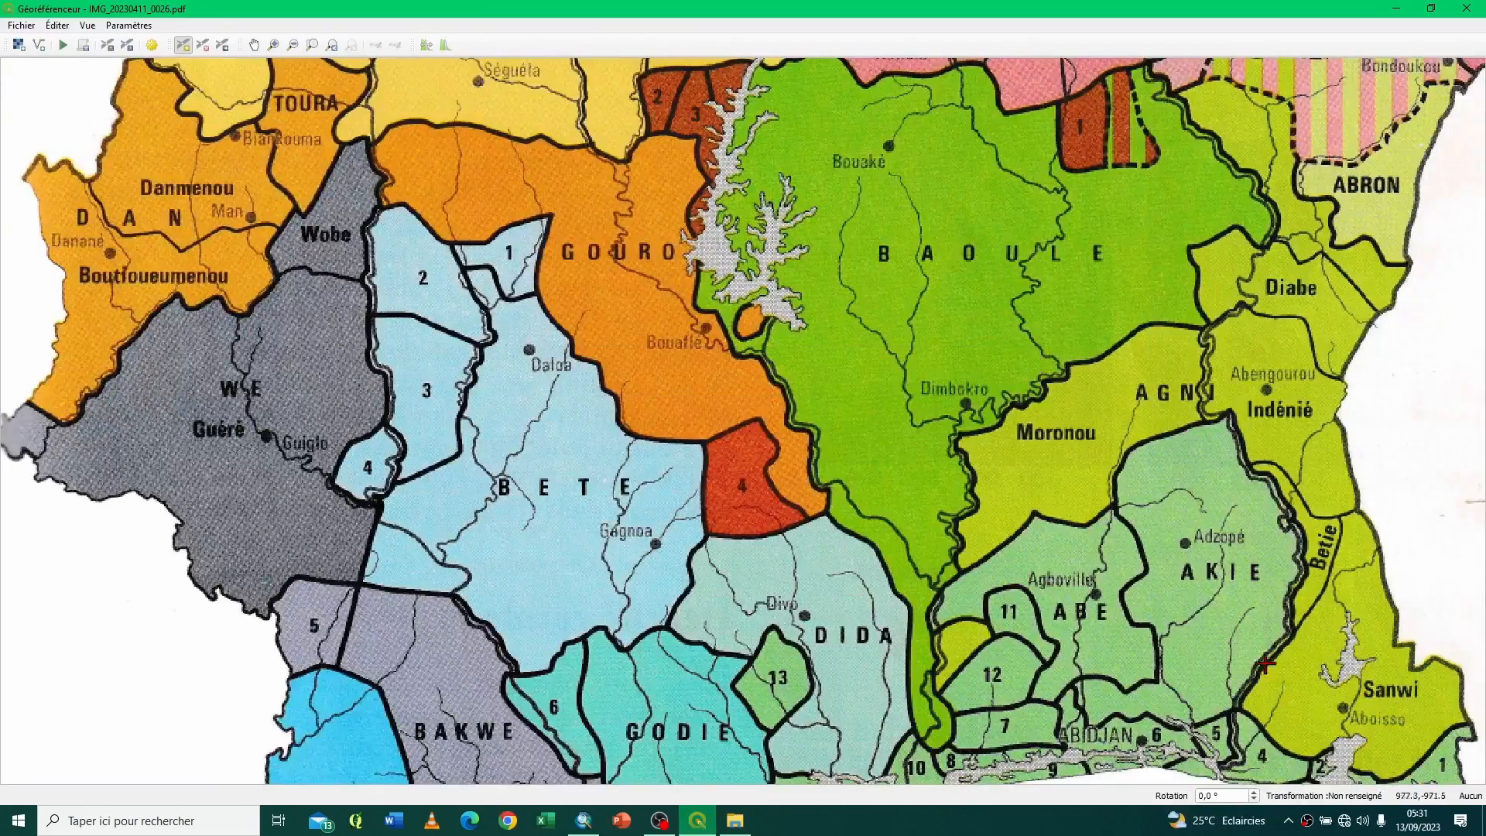
pyautogui.click(1344, 707)
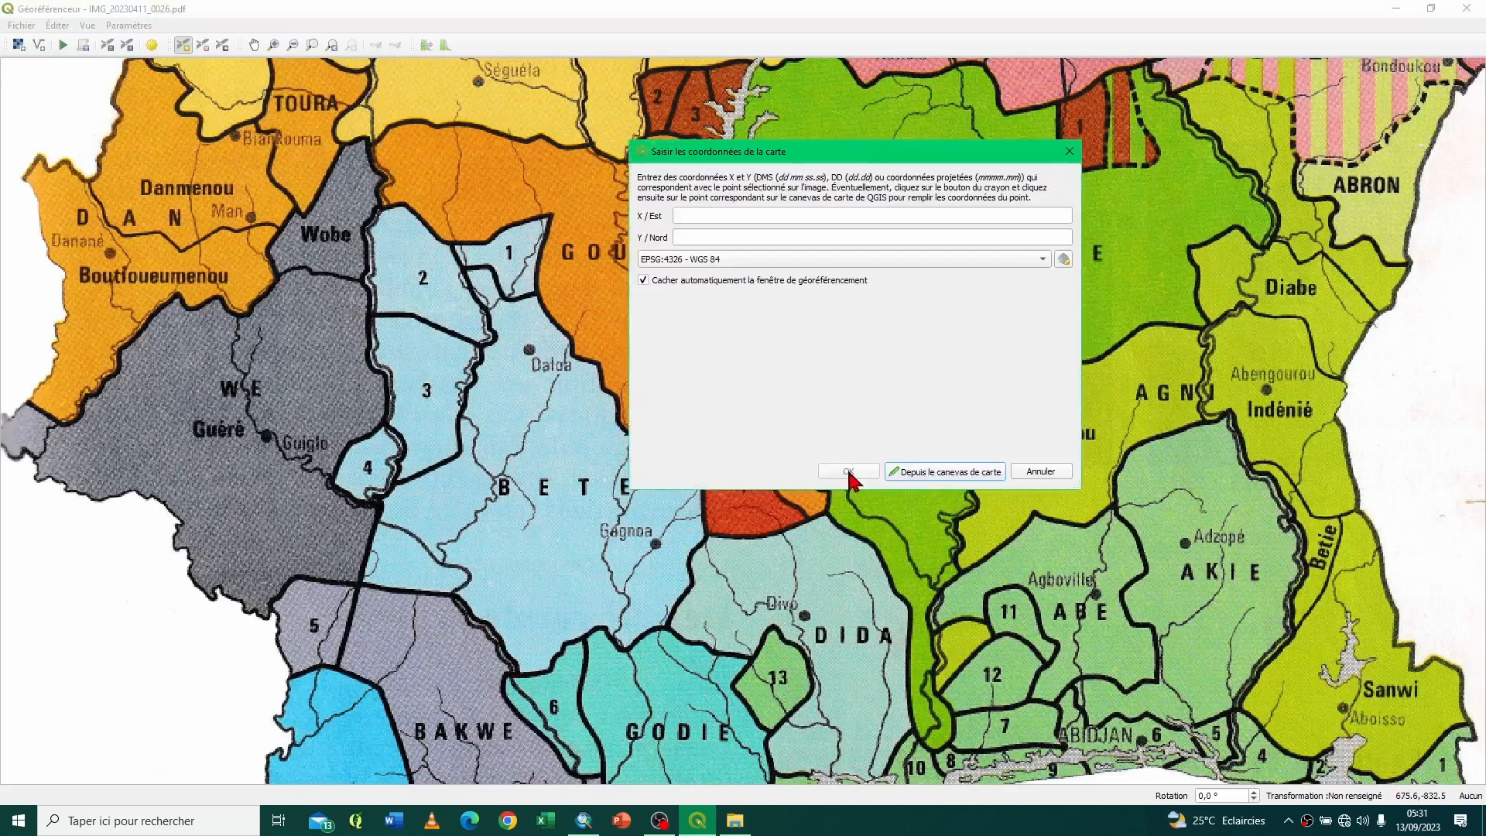
pyautogui.click(950, 473)
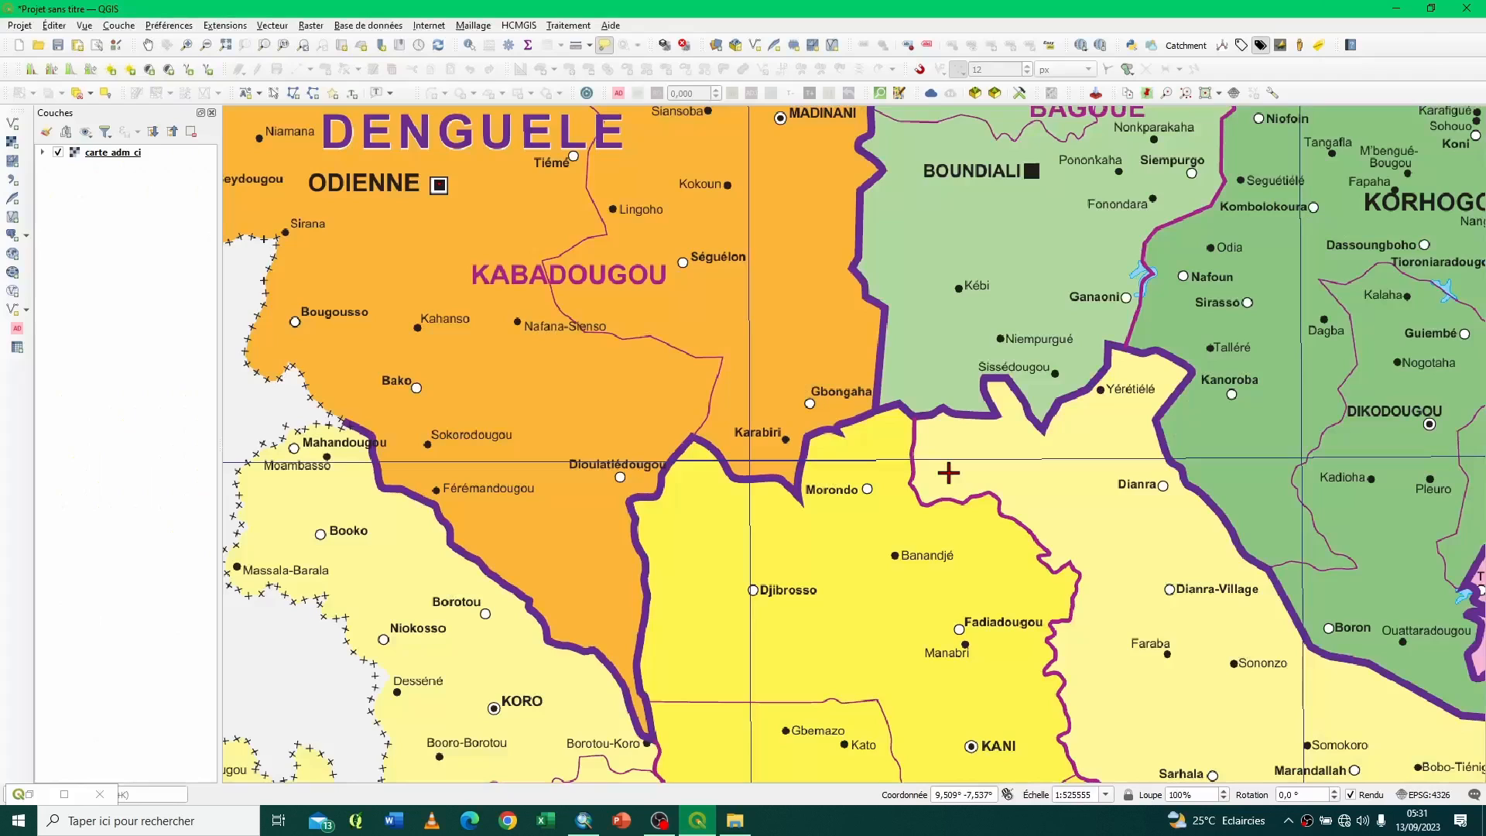
# Step: Pick the Aboisso town marker in Sud-Comoé on the carte_adm_ci map and accept its EPSG:4326 coordinates for the control point
pyautogui.scroll(-5, 975, 528)
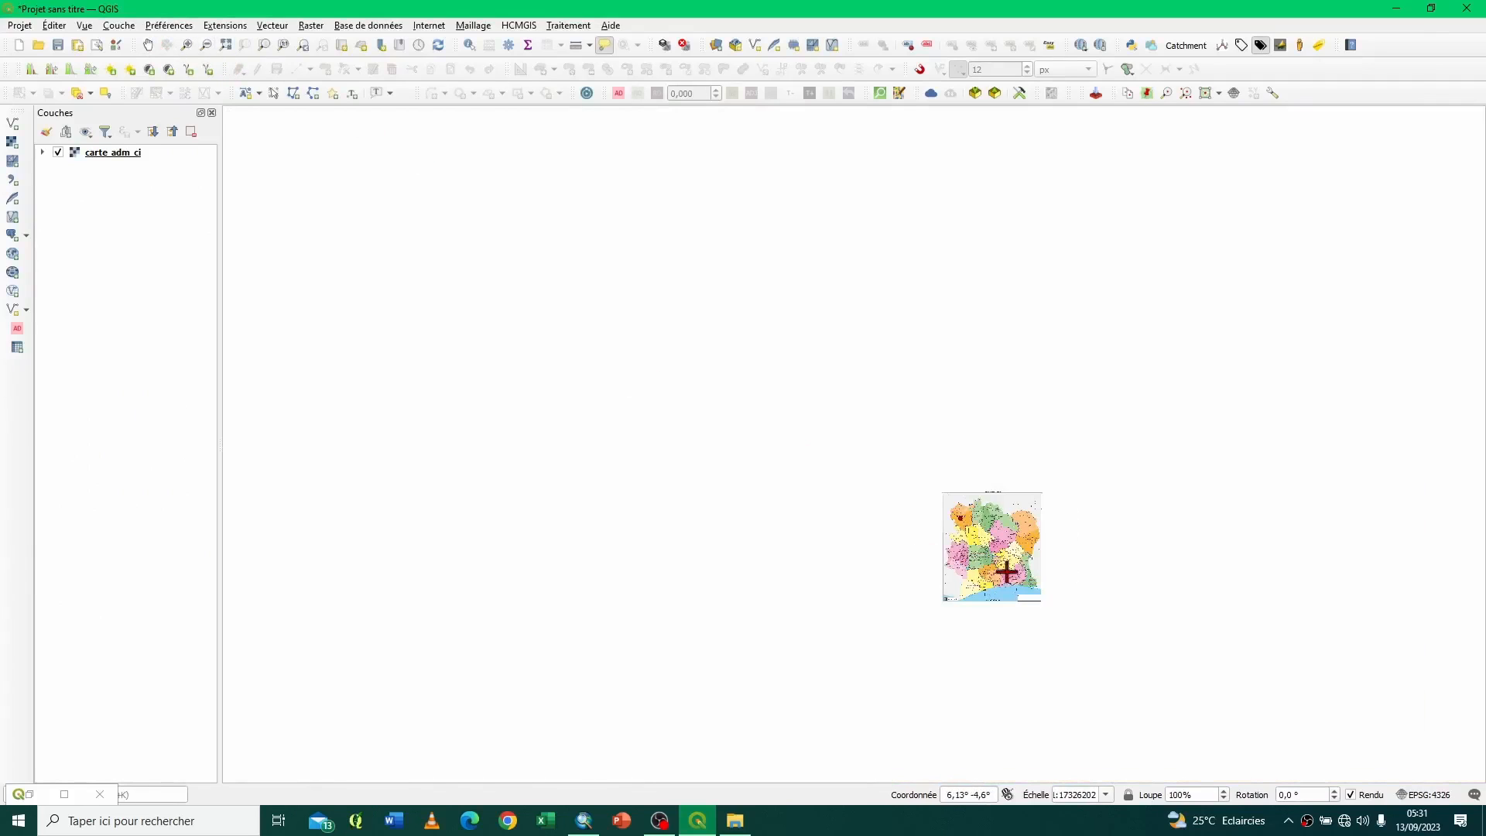
pyautogui.scroll(3, 1014, 579)
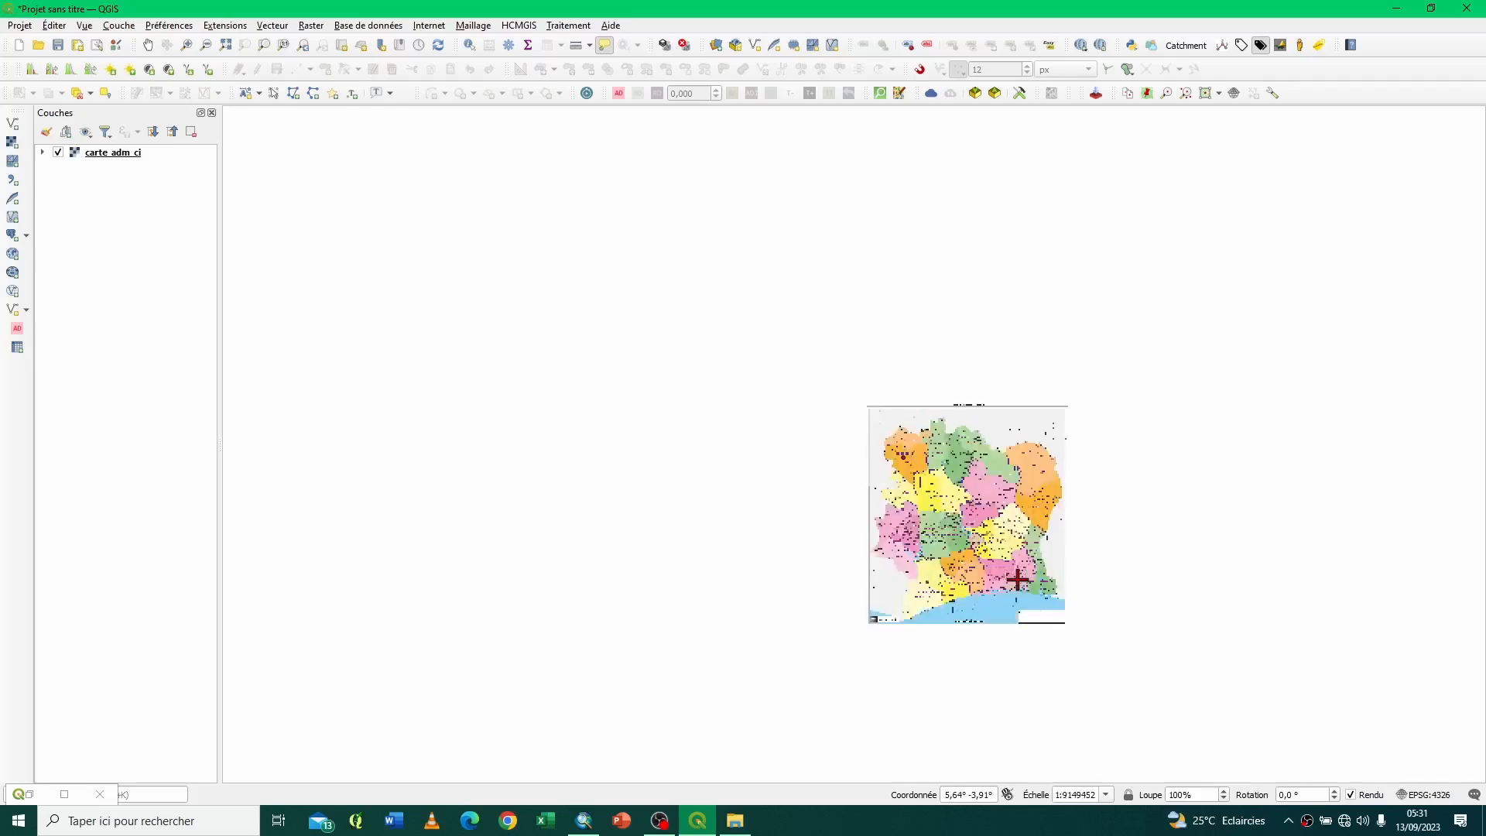
pyautogui.scroll(1, 1090, 581)
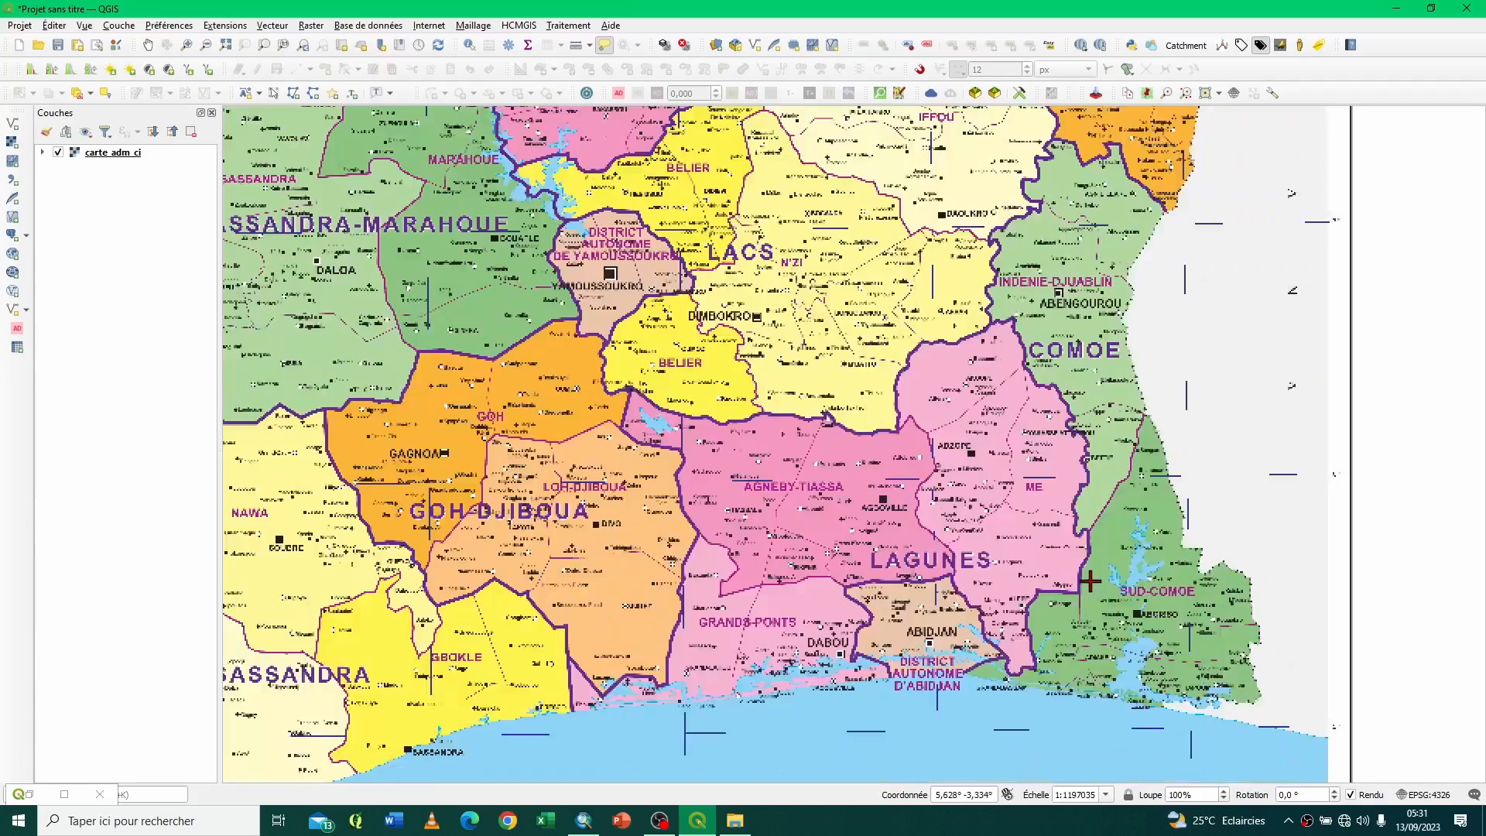
pyautogui.scroll(3, 1089, 580)
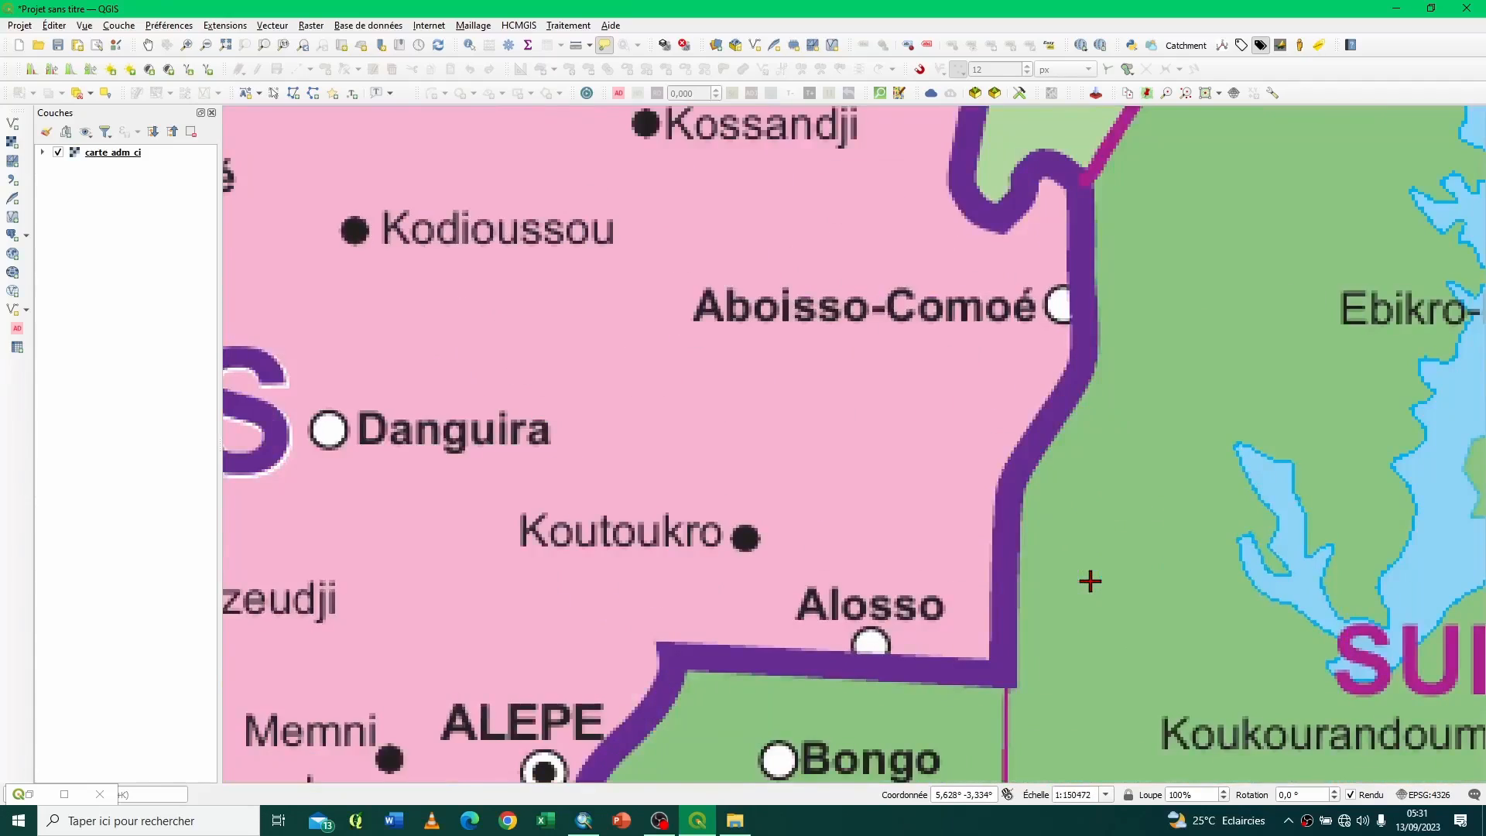
pyautogui.scroll(-1, 1090, 580)
pyautogui.press('Down')
pyautogui.press('Down')
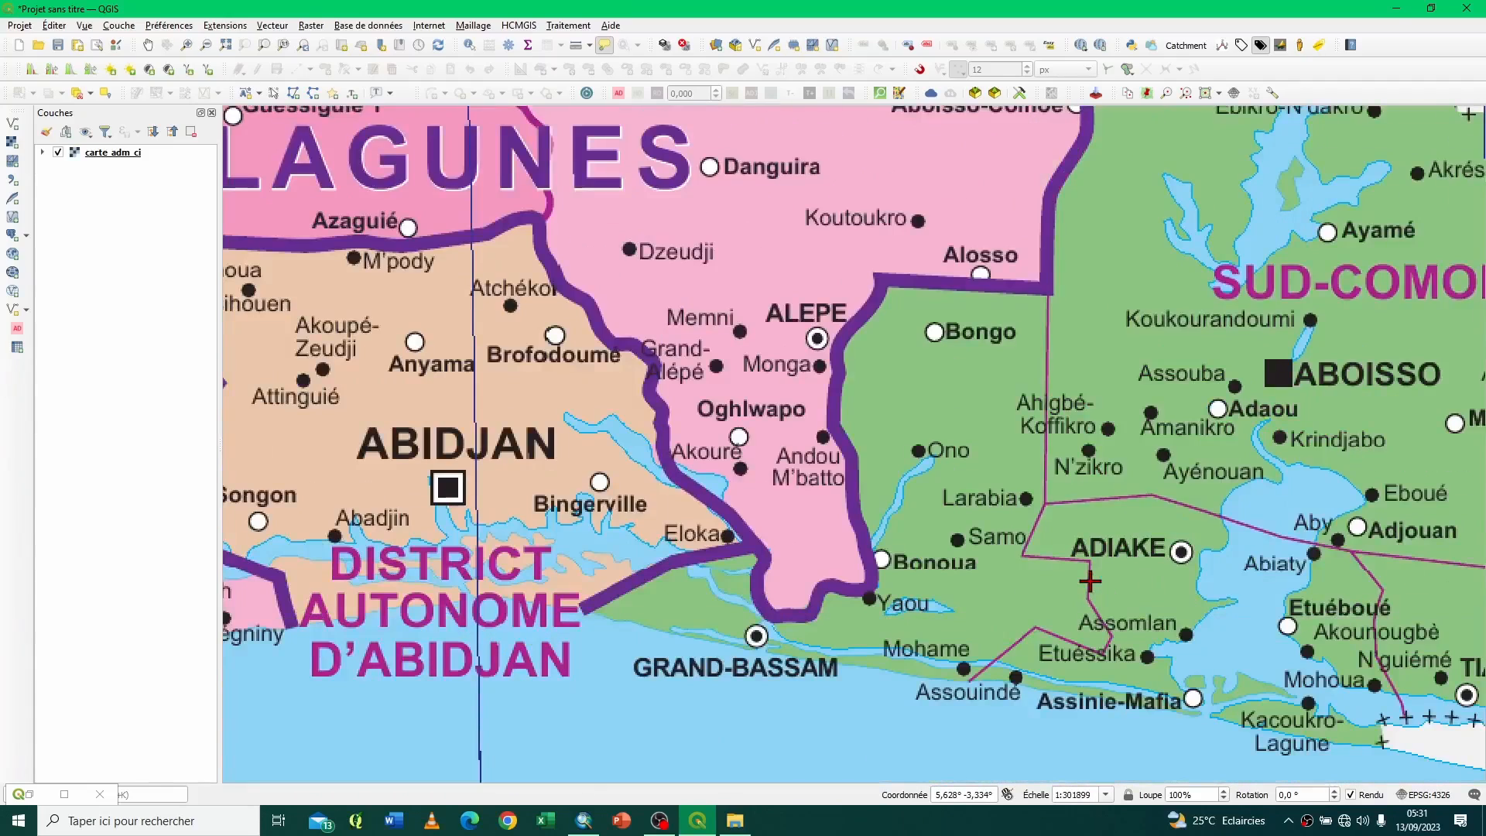
pyautogui.press('Right')
pyautogui.press('Right')
pyautogui.press('Right')
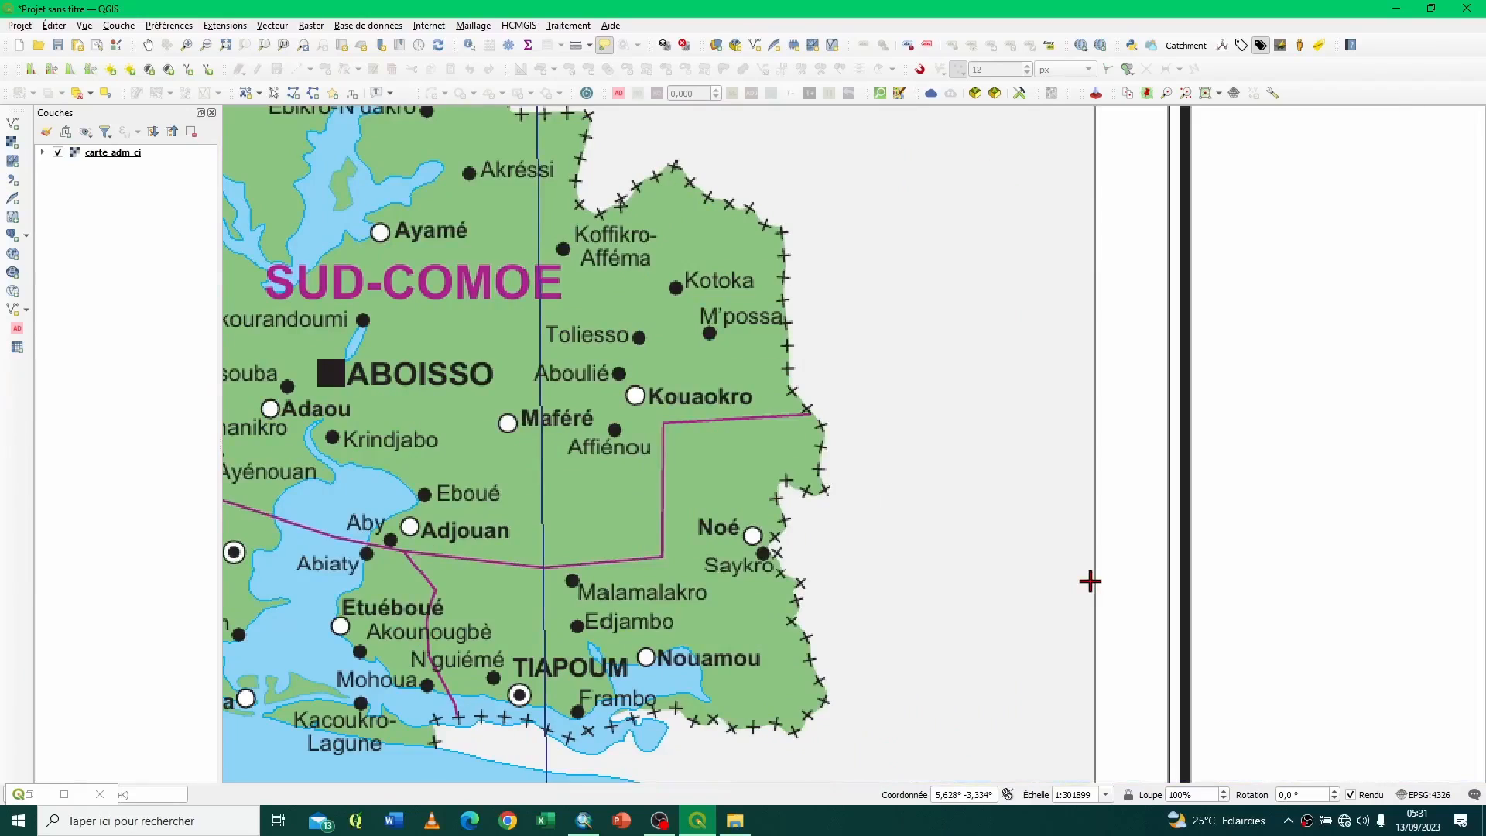
pyautogui.click(330, 373)
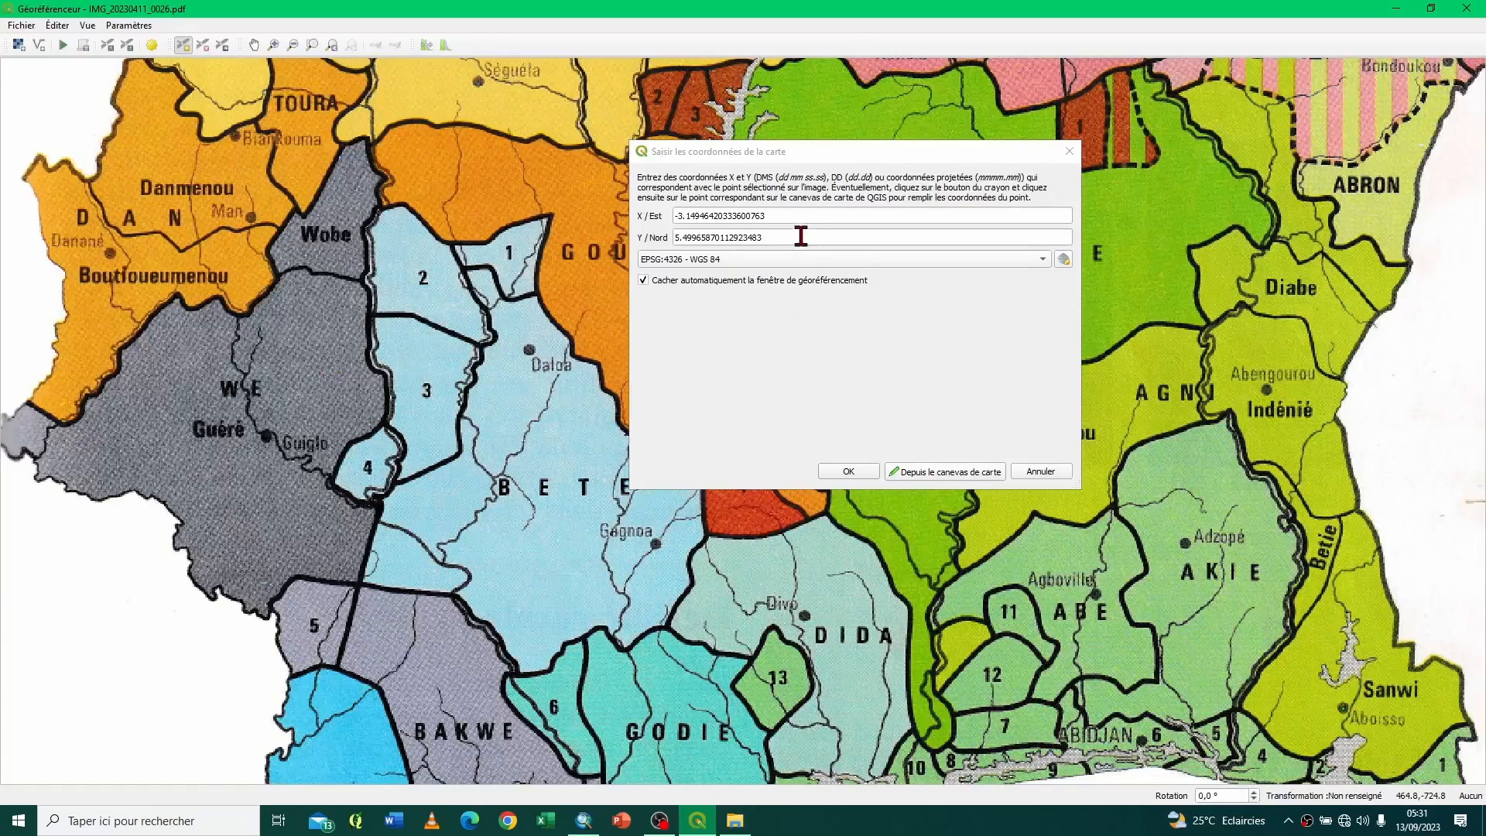
pyautogui.click(851, 472)
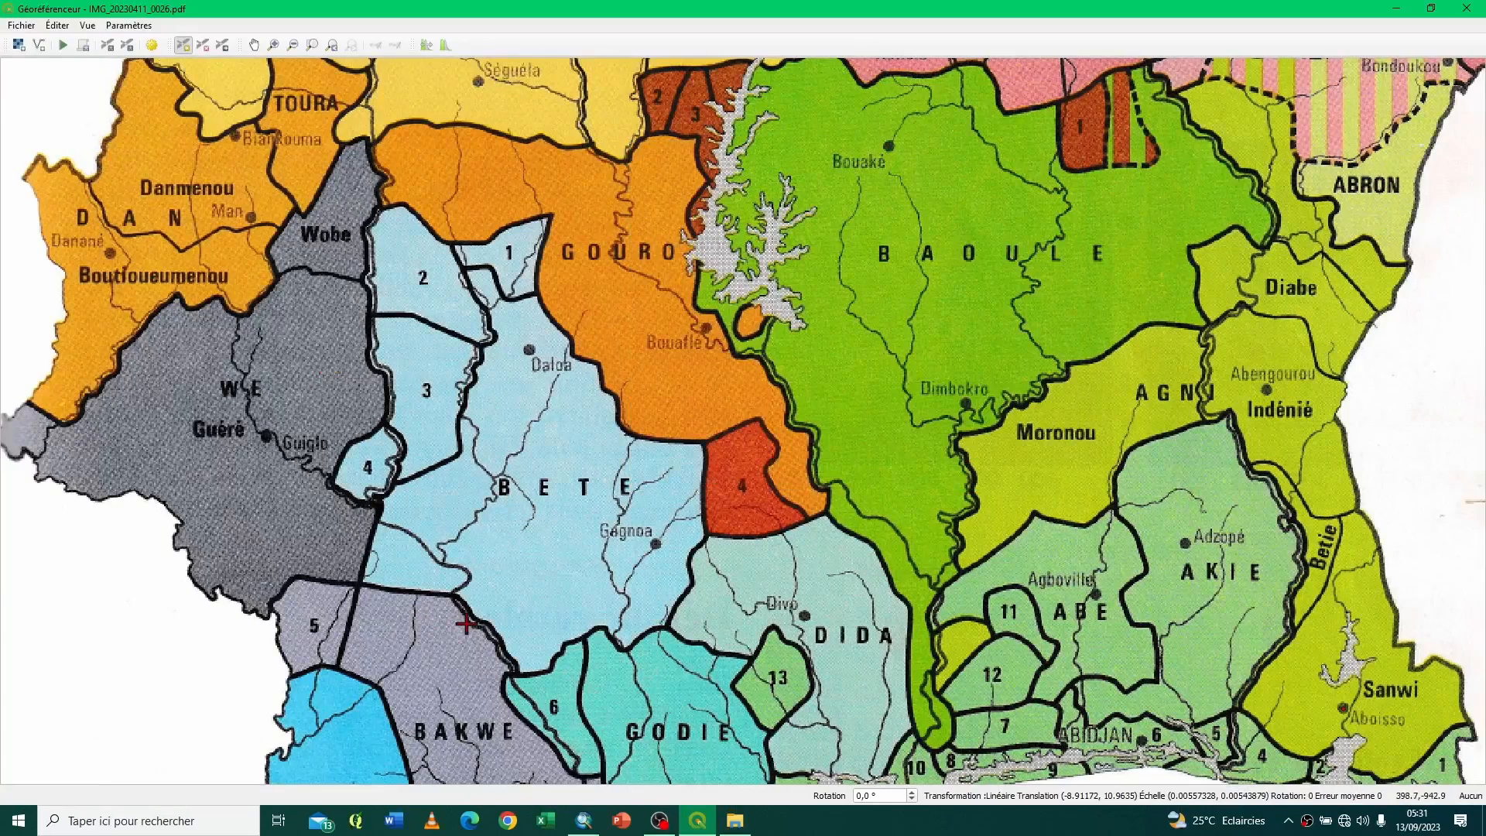
pyautogui.scroll(-3, 465, 623)
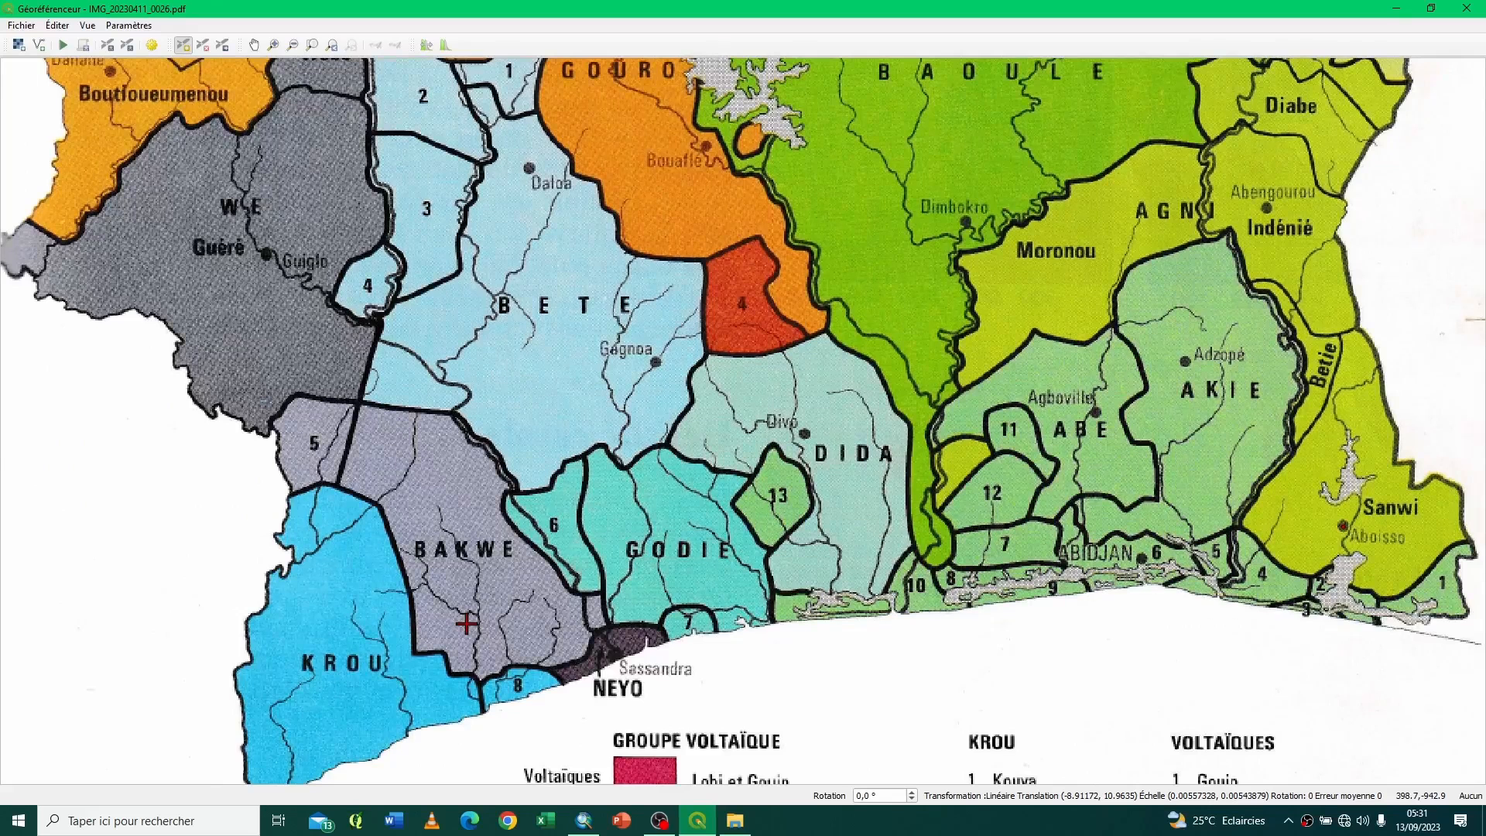
# Step: Place a third control point on Daloa in the scanned map and choose to take its coordinates from the map canvas
pyautogui.scroll(3, 465, 624)
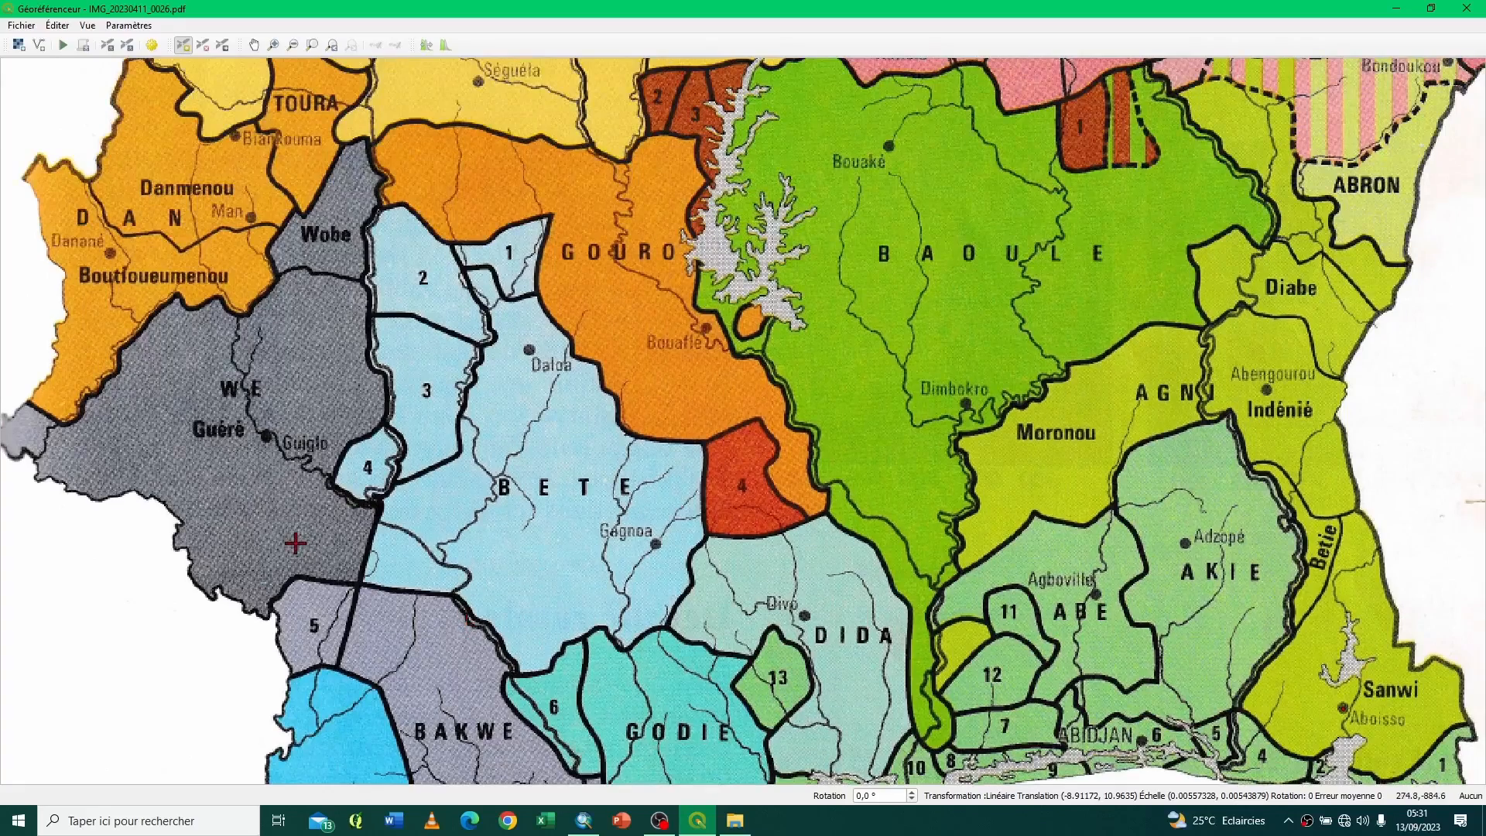
pyautogui.scroll(3, 295, 543)
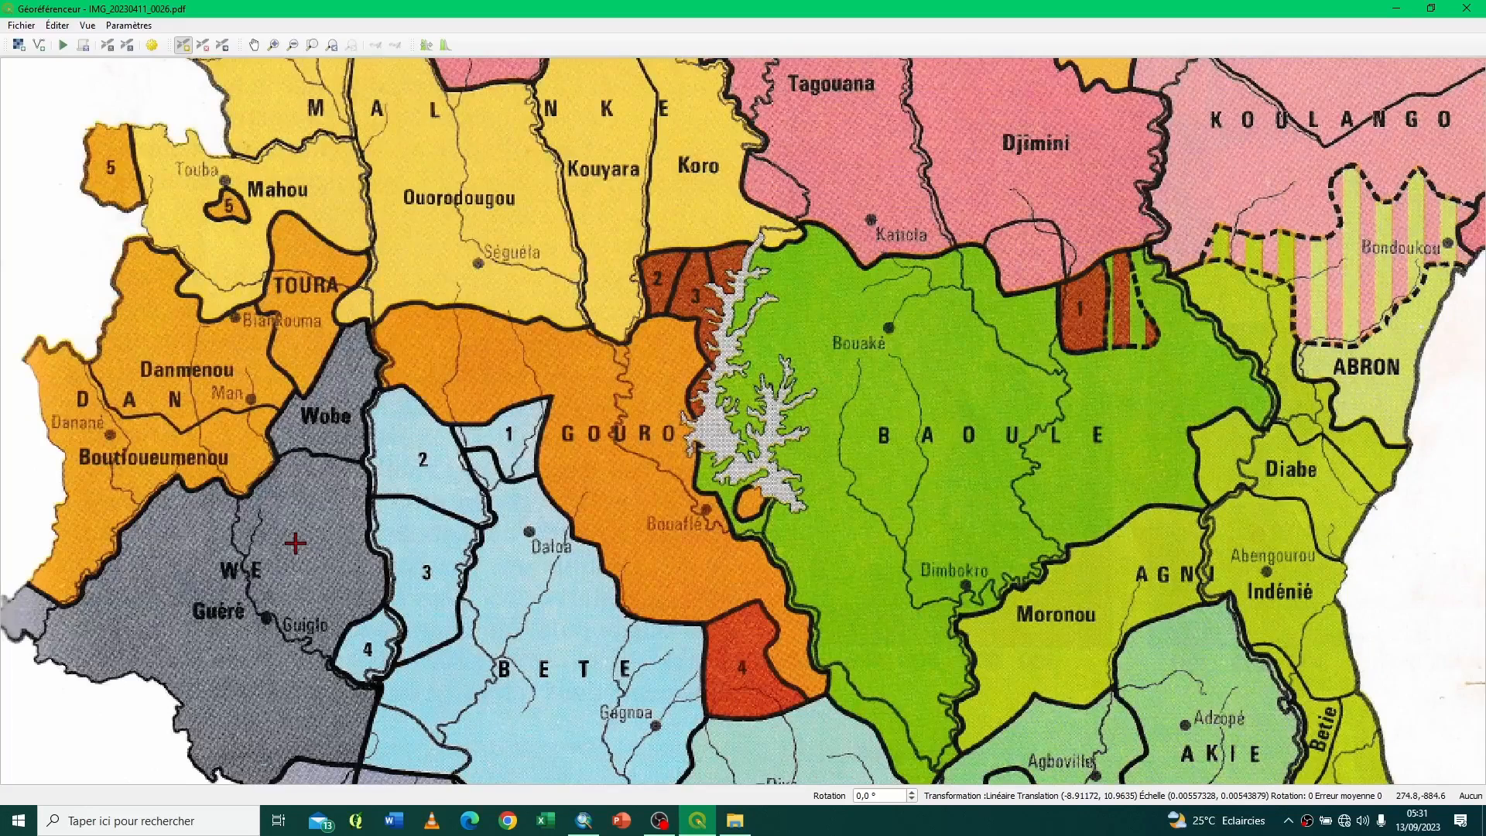
pyautogui.scroll(3, 294, 543)
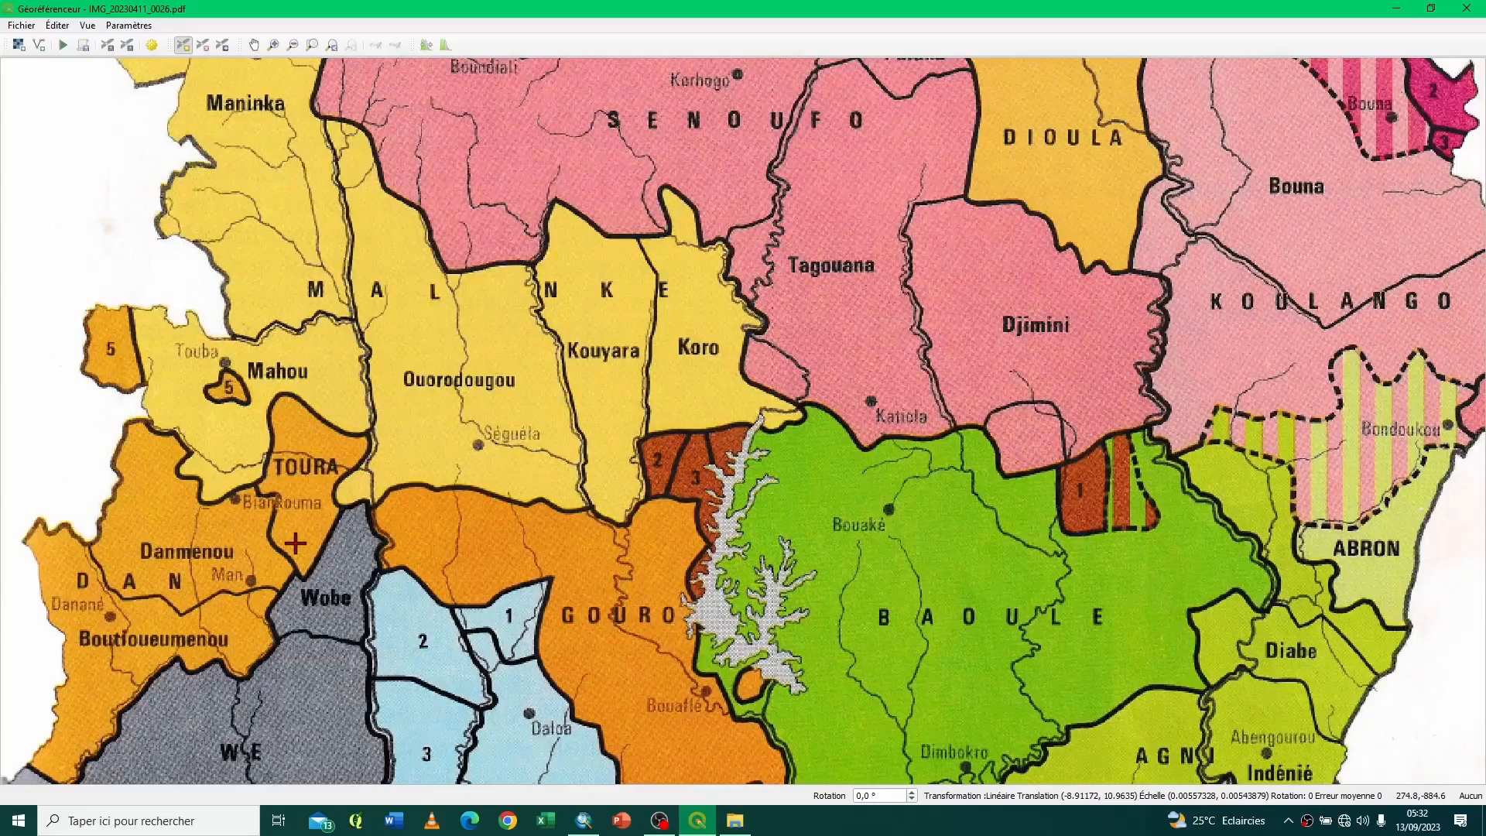
pyautogui.scroll(-6, 294, 544)
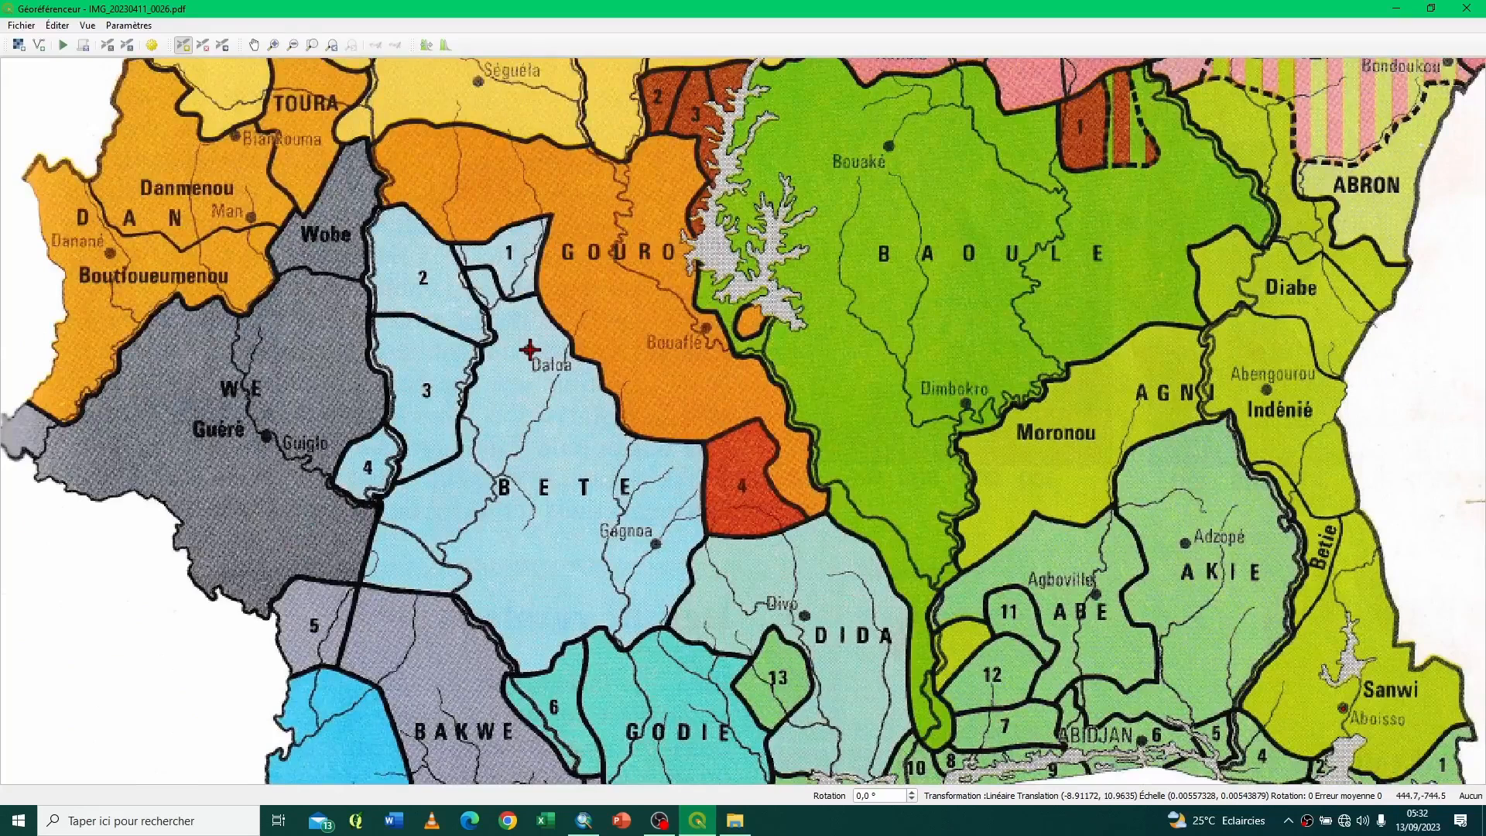
pyautogui.click(530, 349)
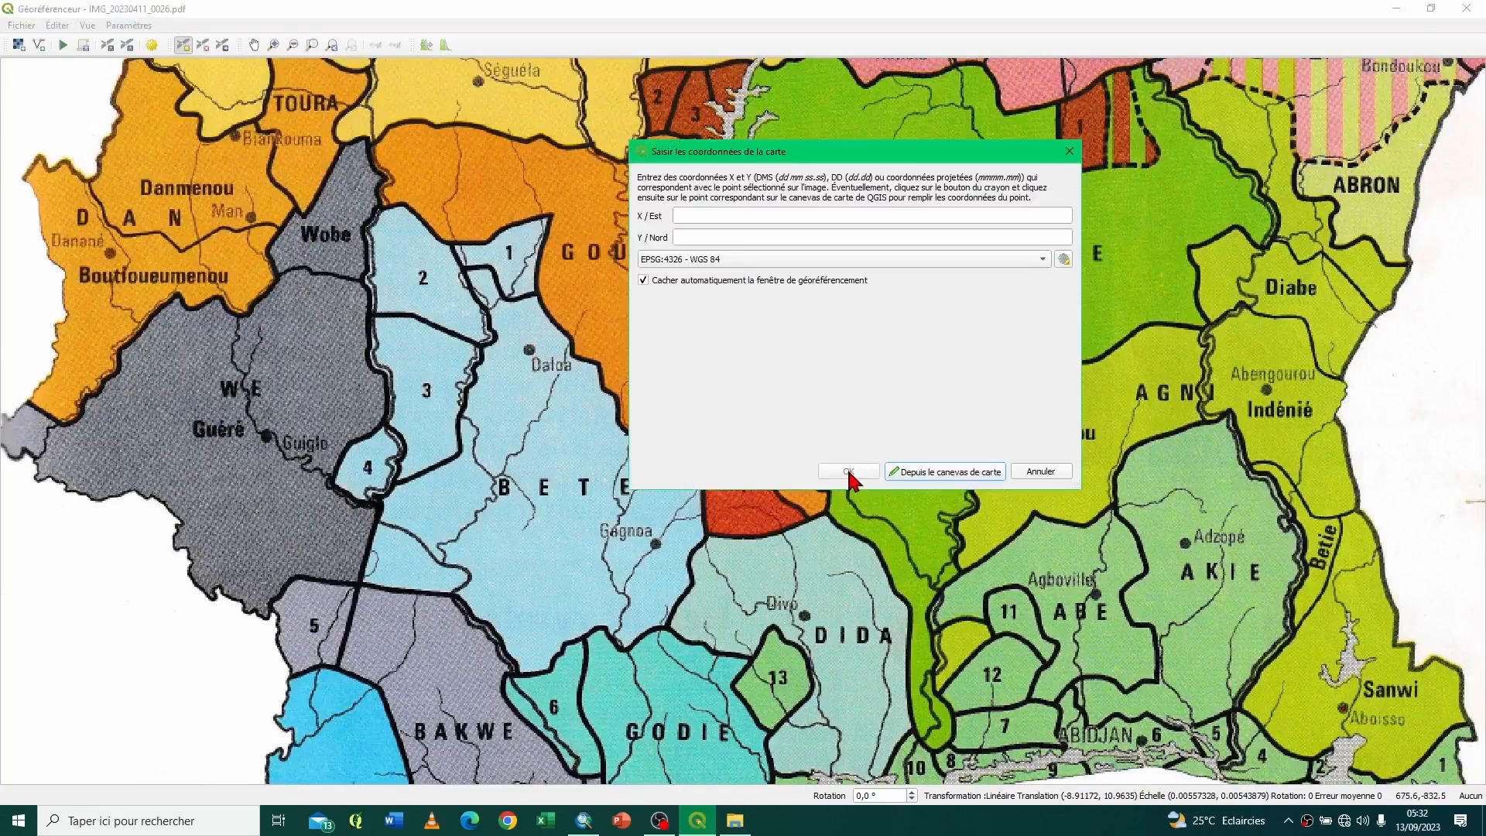
pyautogui.click(975, 476)
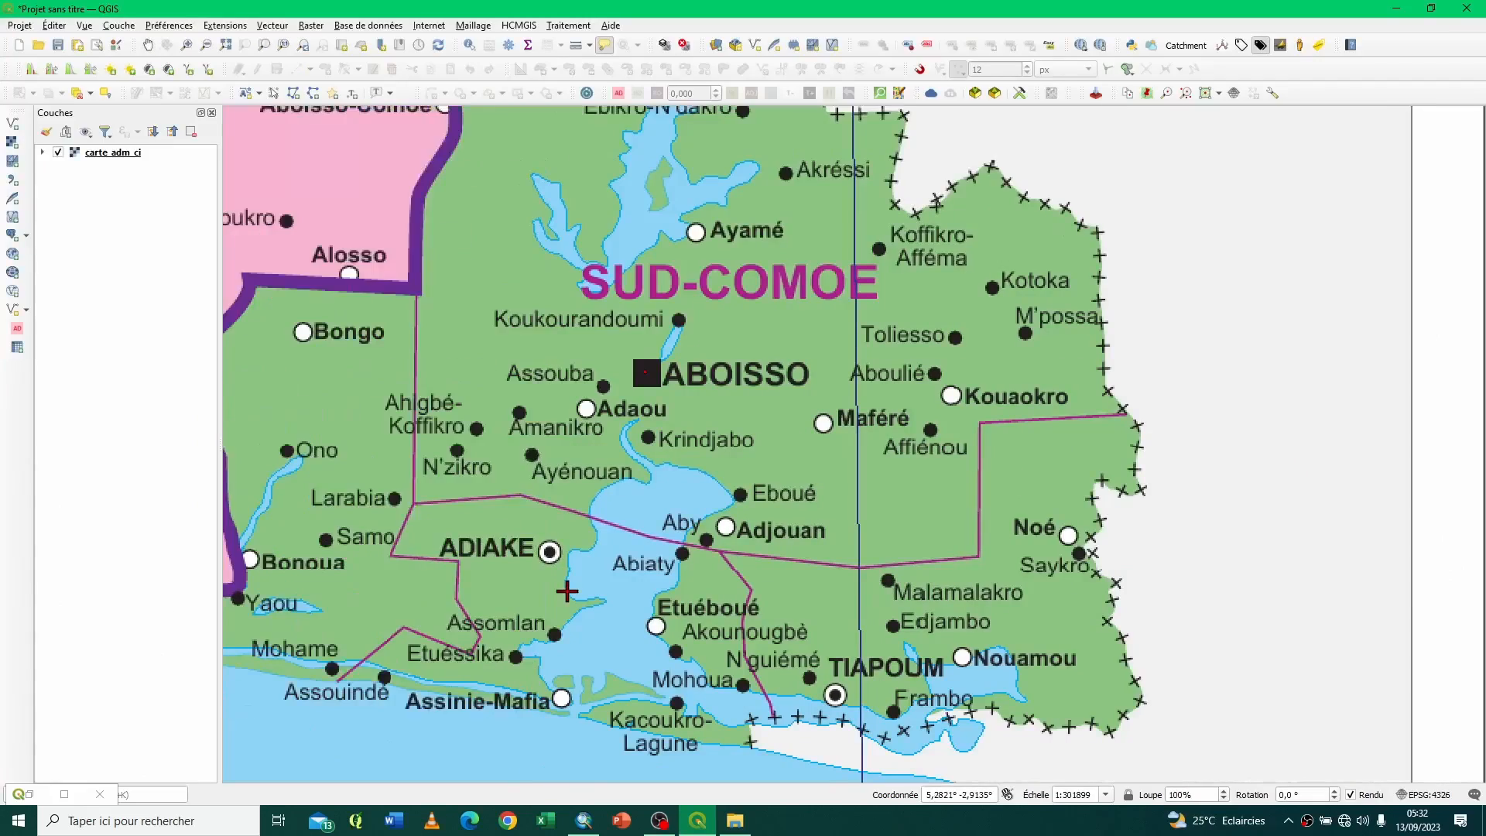
# Step: Pick the Daloa town marker in Haut-Sassandra on the carte_adm_ci map and accept its EPSG:4326 coordinates for the control point
pyautogui.press('Left')
pyautogui.press('Left')
pyautogui.press('Left')
pyautogui.press('Left')
pyautogui.press('Left')
pyautogui.press('Left')
pyautogui.press('Left')
pyautogui.press('Left')
pyautogui.press('Left')
pyautogui.press('Left')
pyautogui.press('Left')
pyautogui.press('Left')
pyautogui.press('Left')
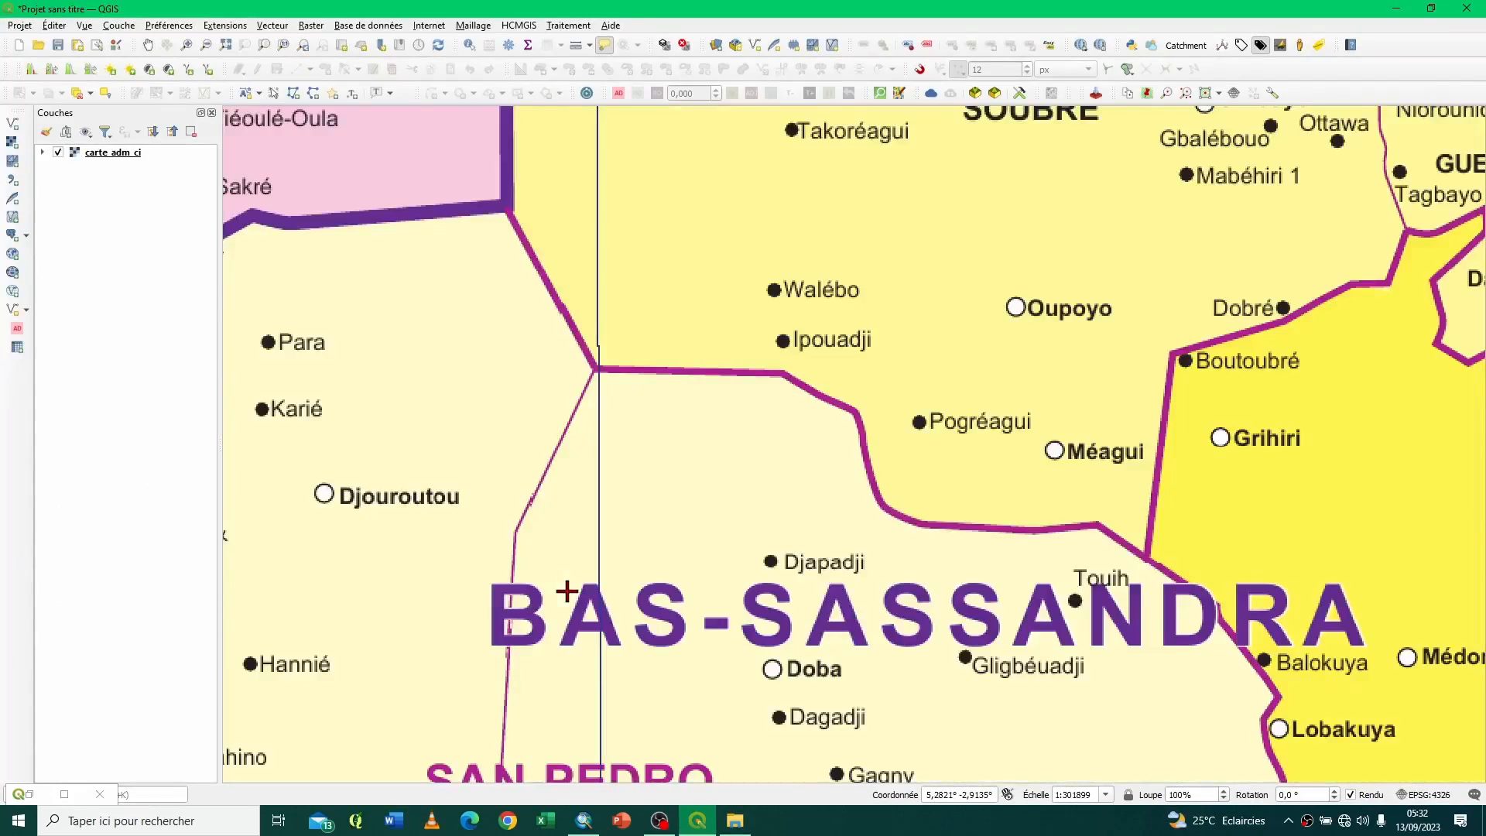
pyautogui.press('Left')
pyautogui.press('Left')
pyautogui.press('Right')
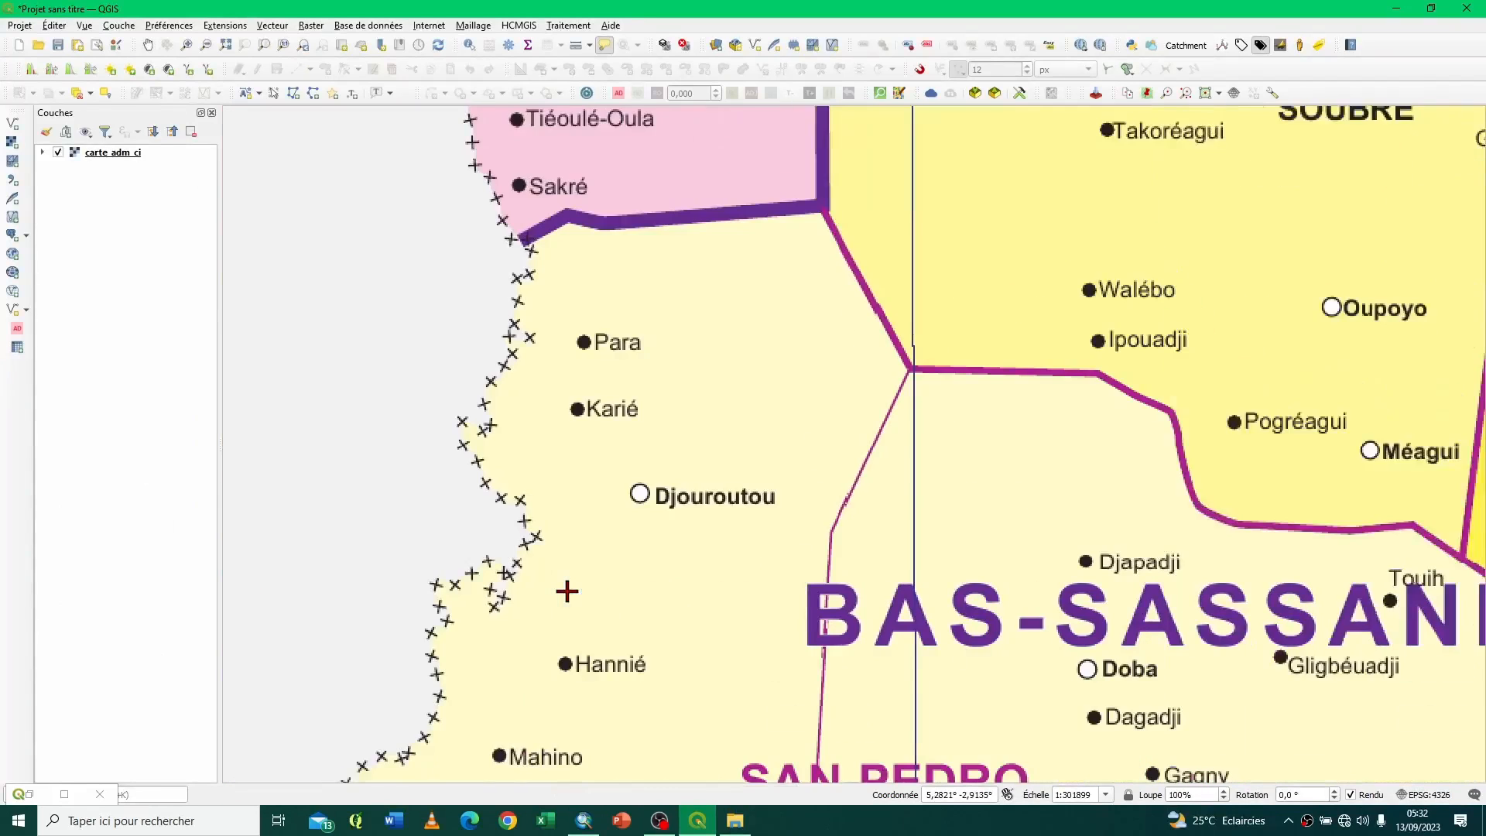
pyautogui.press('Right')
pyautogui.press('Right')
pyautogui.press('Up')
pyautogui.press('Up')
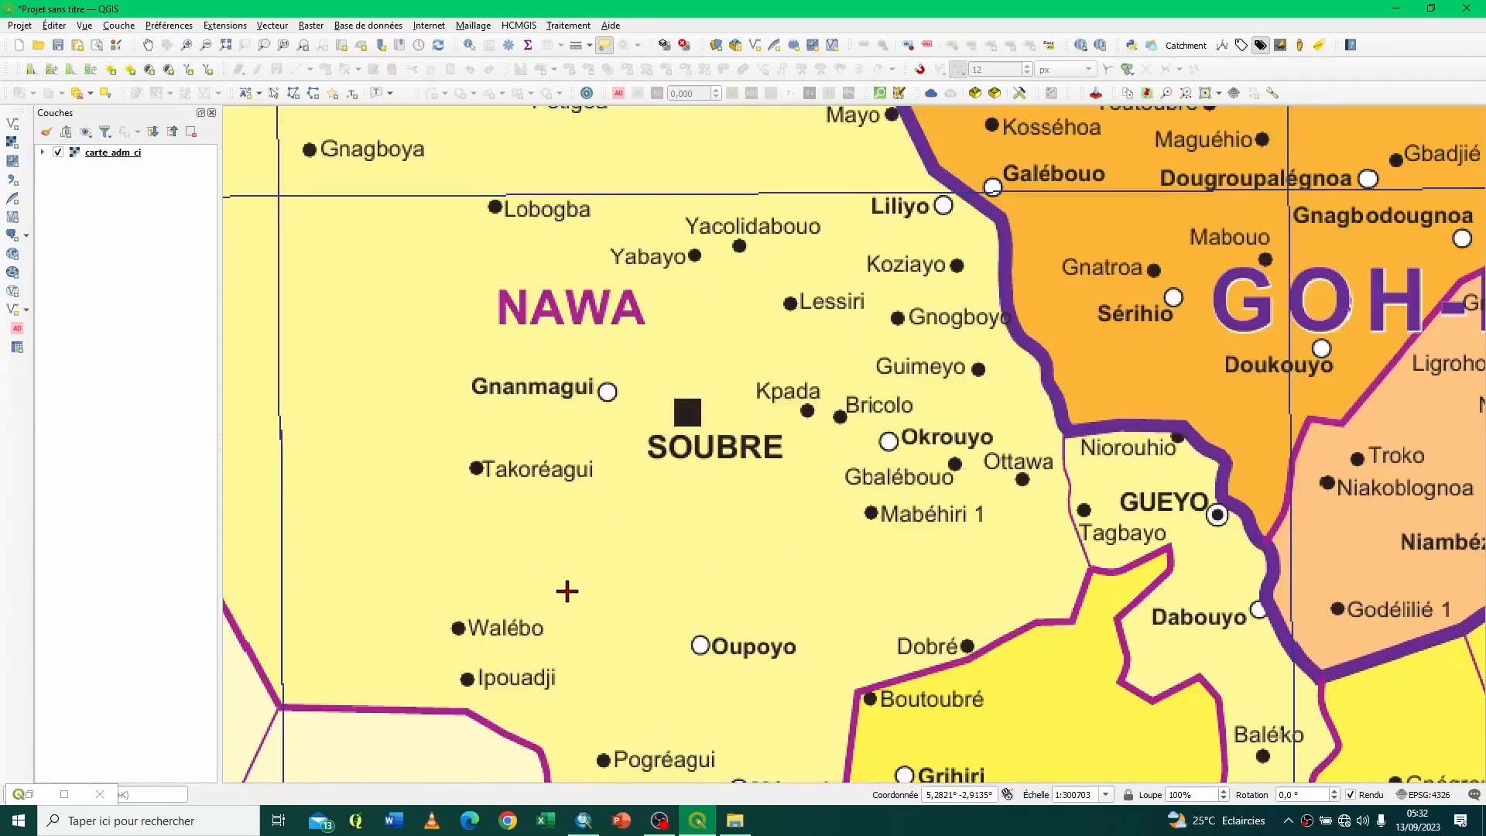
pyautogui.press('Up')
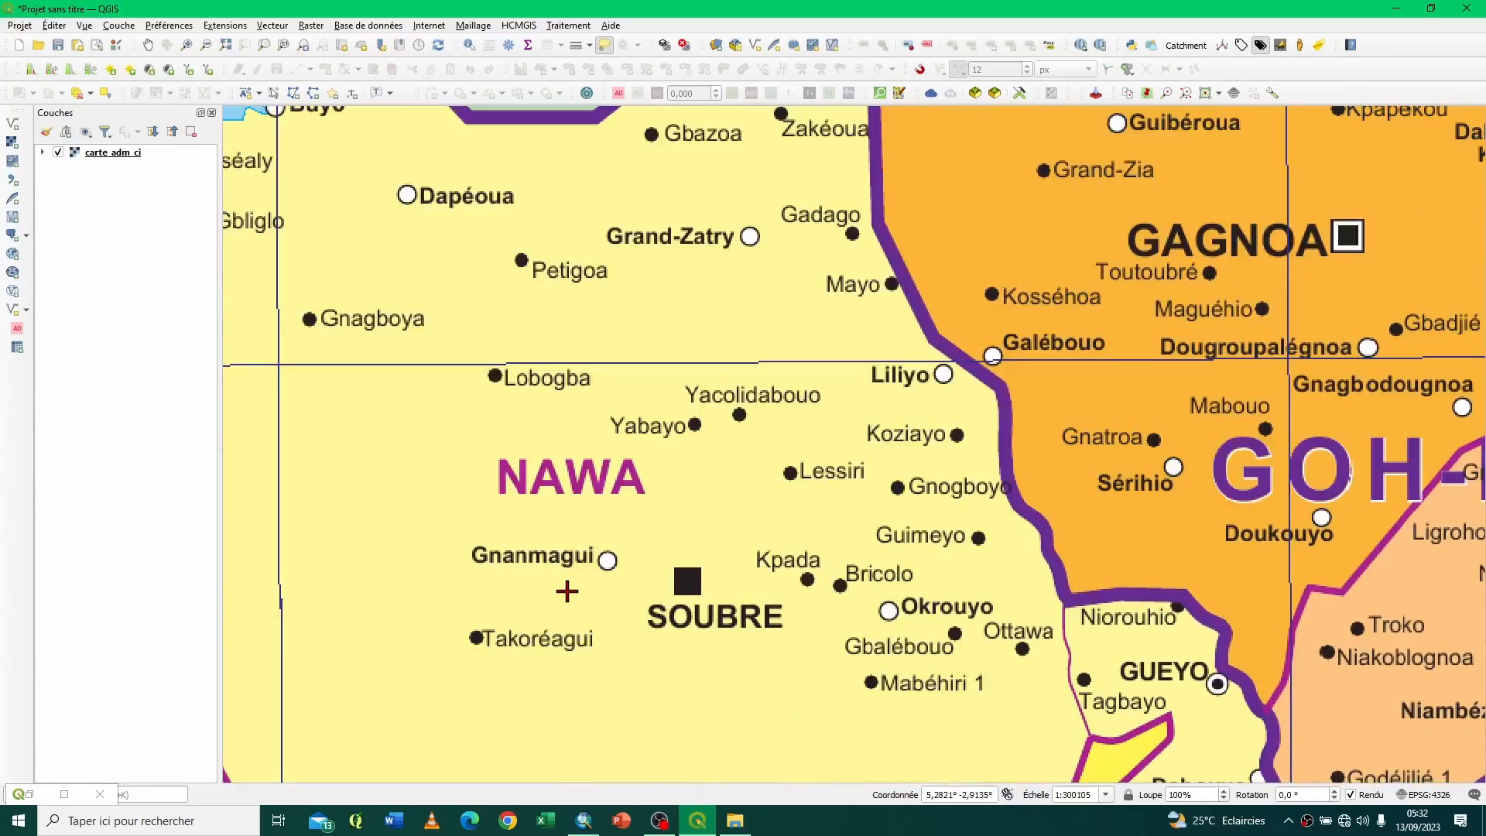
pyautogui.press('Up')
pyautogui.press('Up')
pyautogui.press('Right')
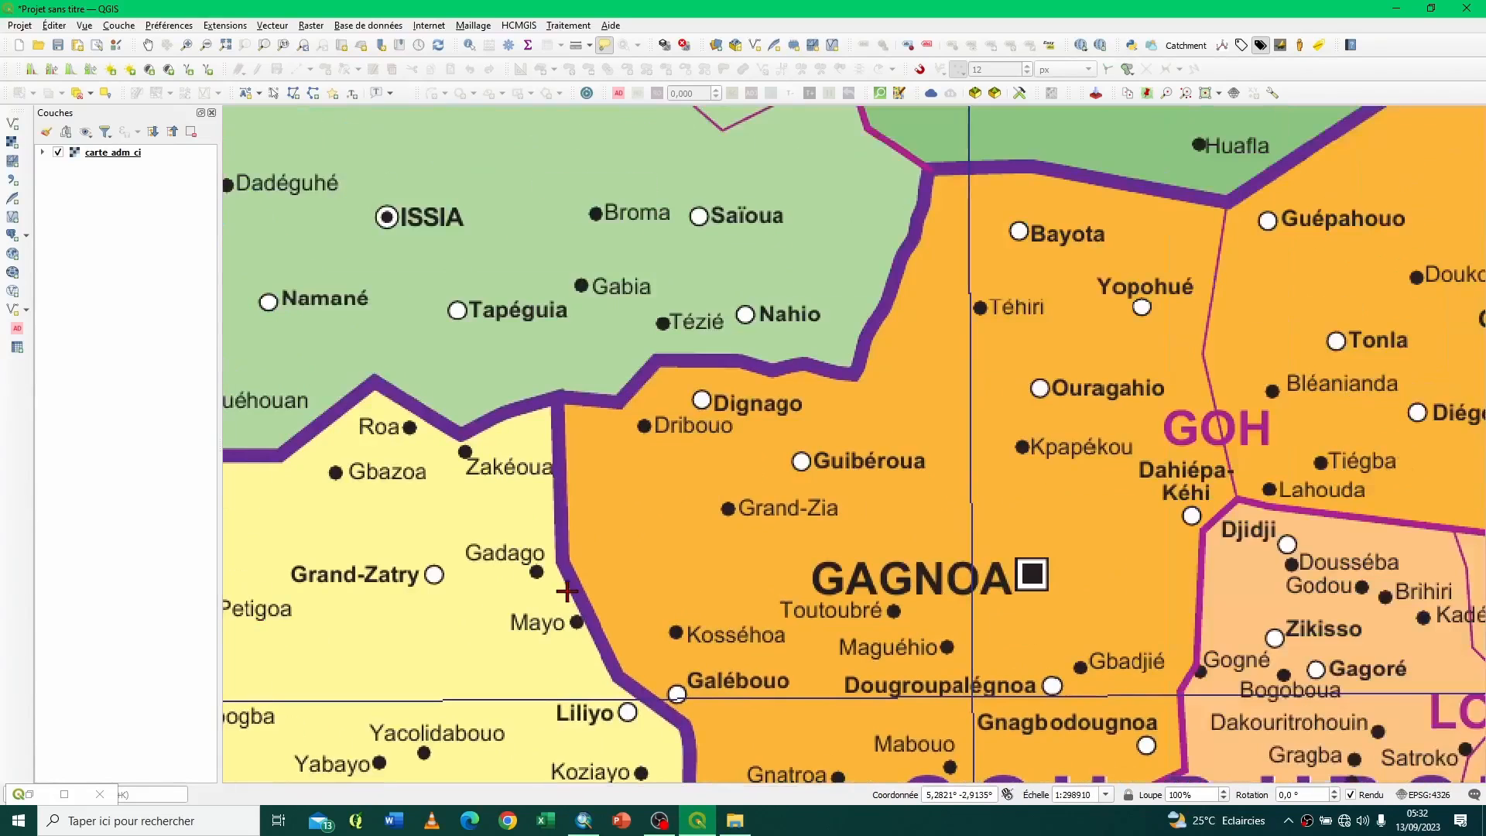
pyautogui.press('Up')
pyautogui.press('Up')
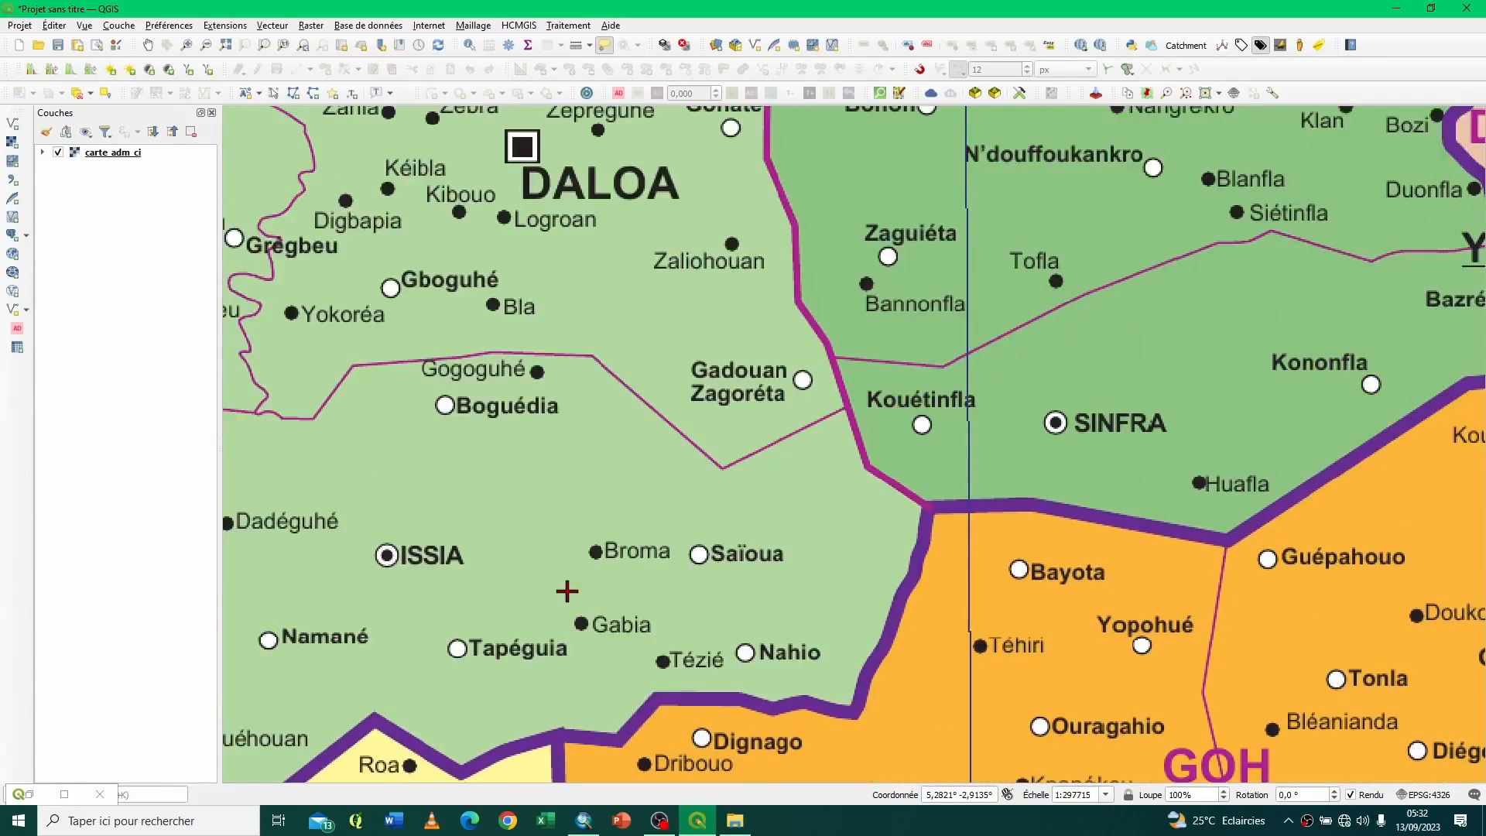
pyautogui.click(522, 146)
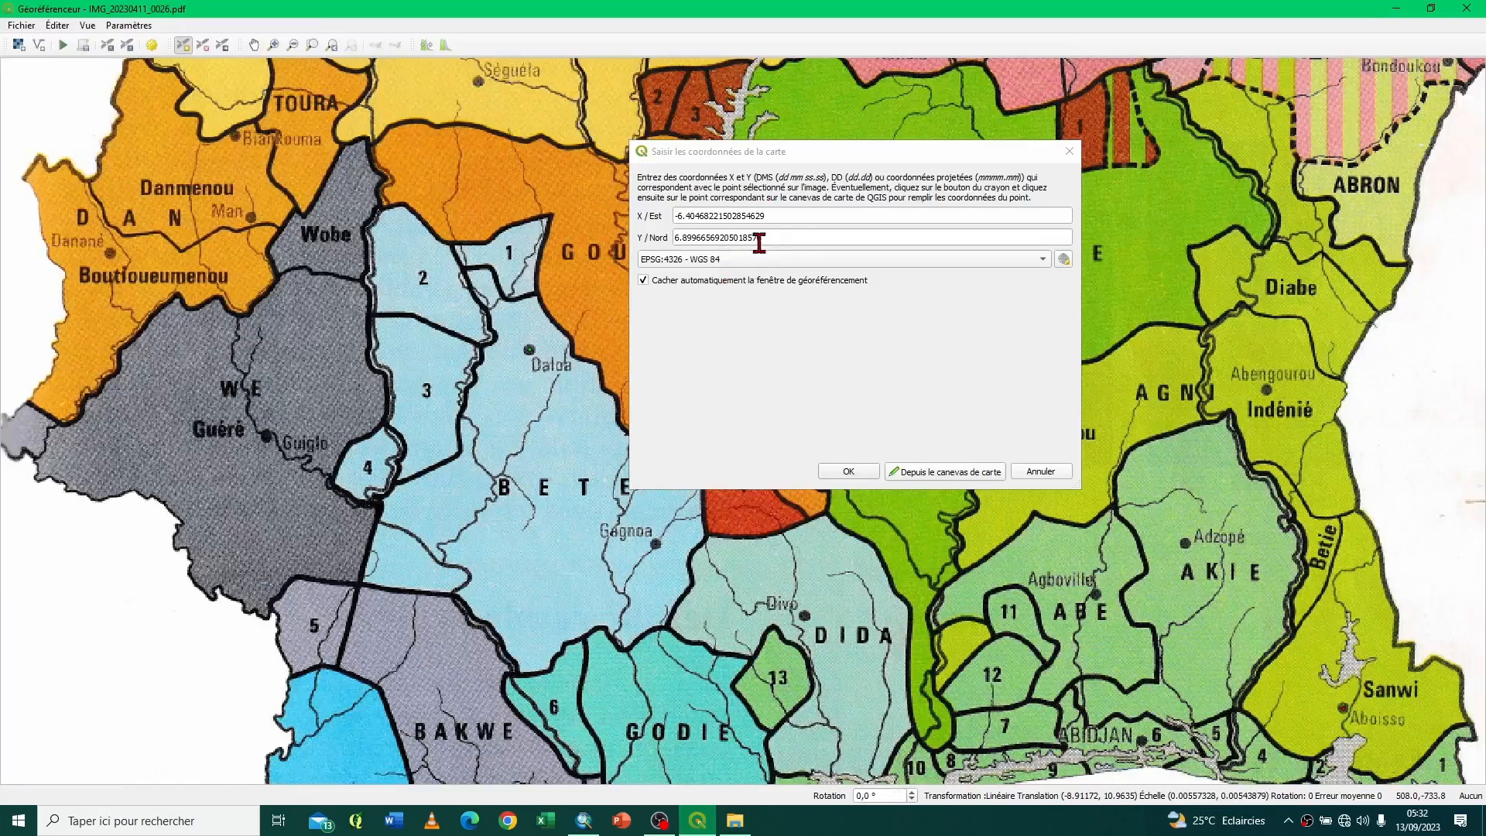
pyautogui.click(846, 471)
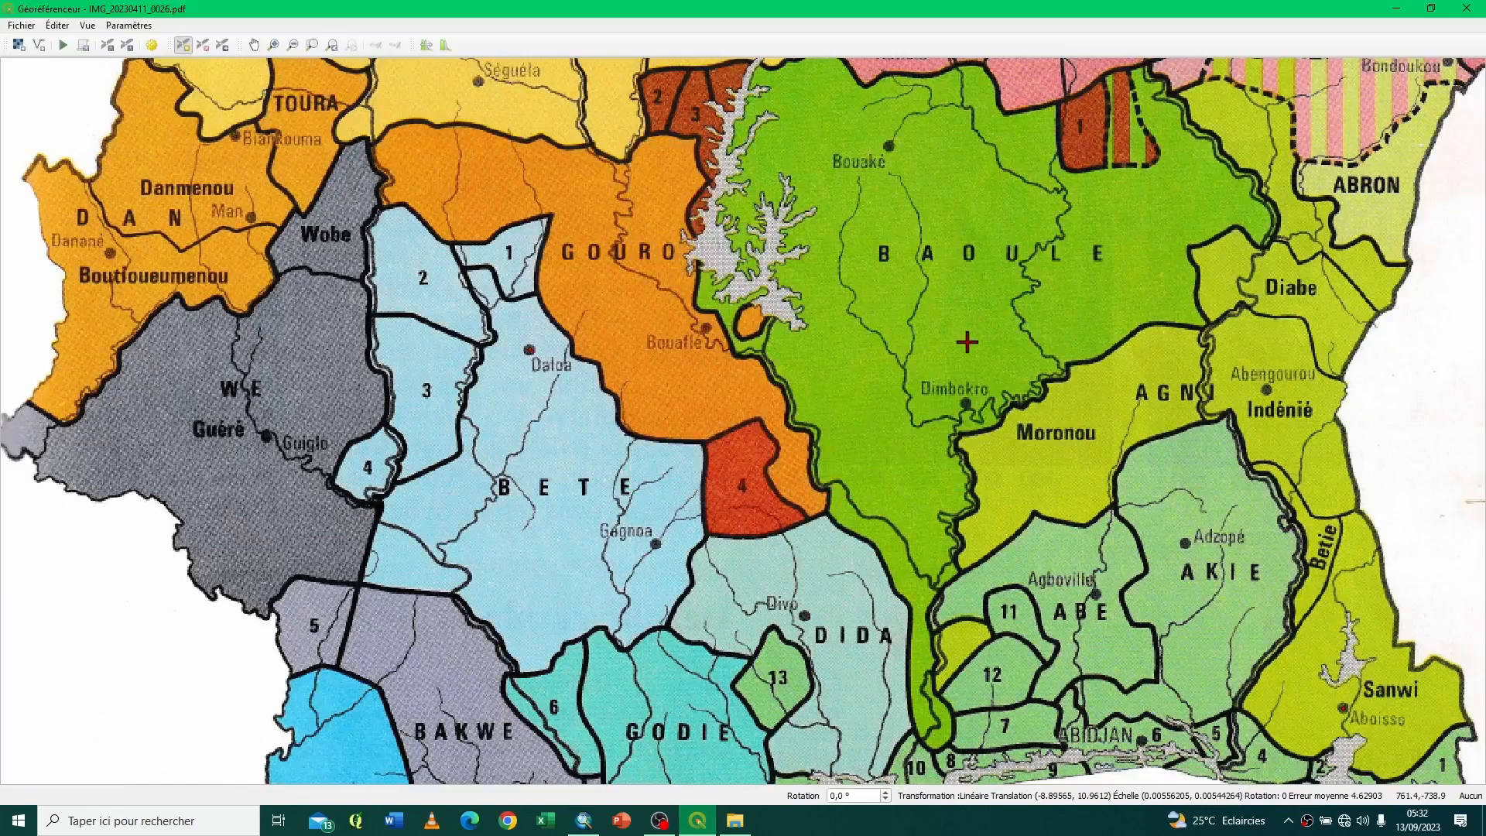
# Step: Place a fourth control point on Bouna in the scanned map's Lobi area, sourcing its coordinates from the map canvas
pyautogui.press('Up')
pyautogui.press('Up')
pyautogui.press('Up')
pyautogui.press('Up')
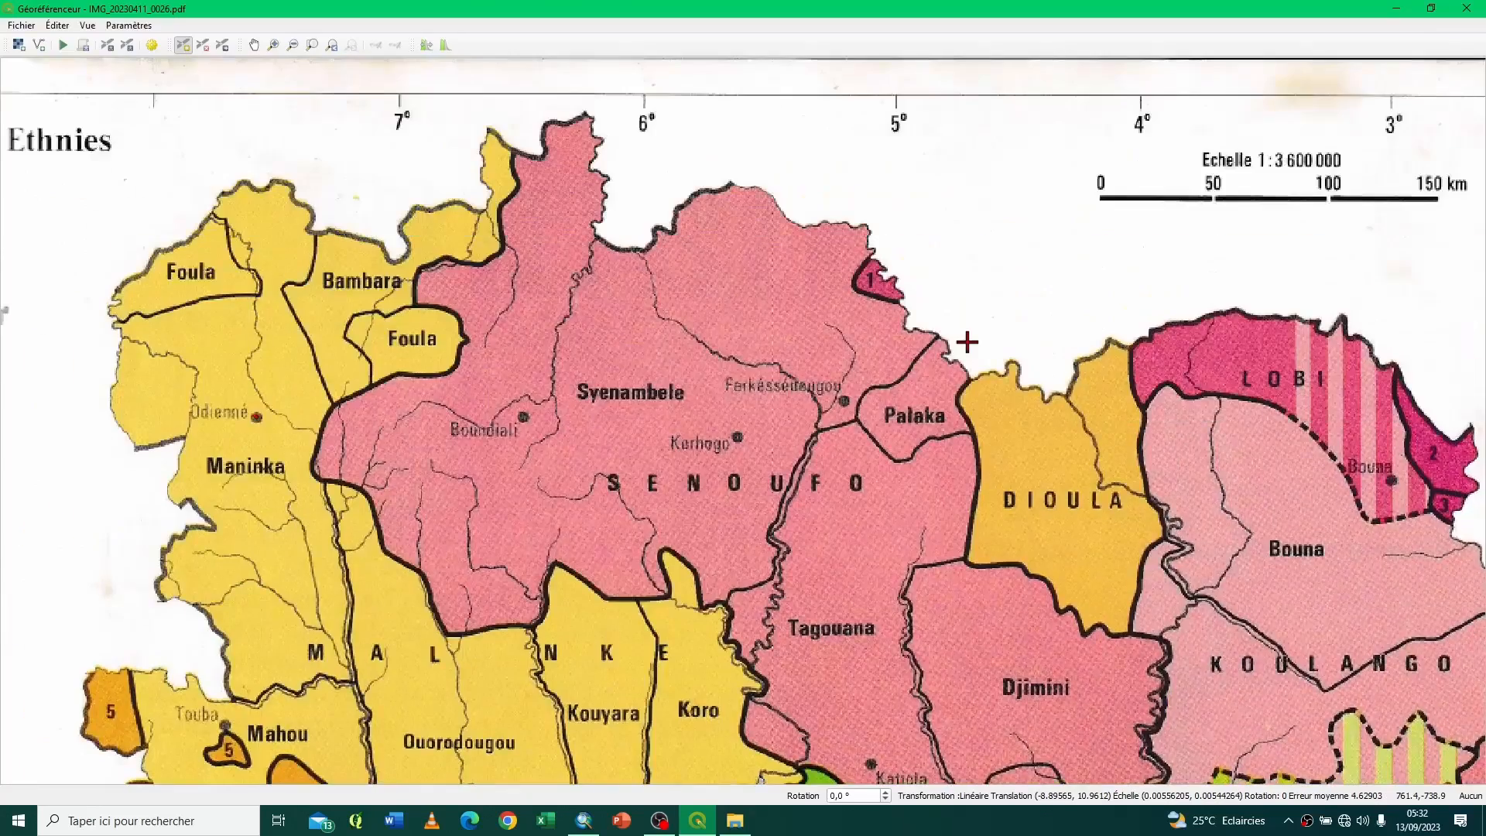
pyautogui.press('Right')
pyautogui.press('Right')
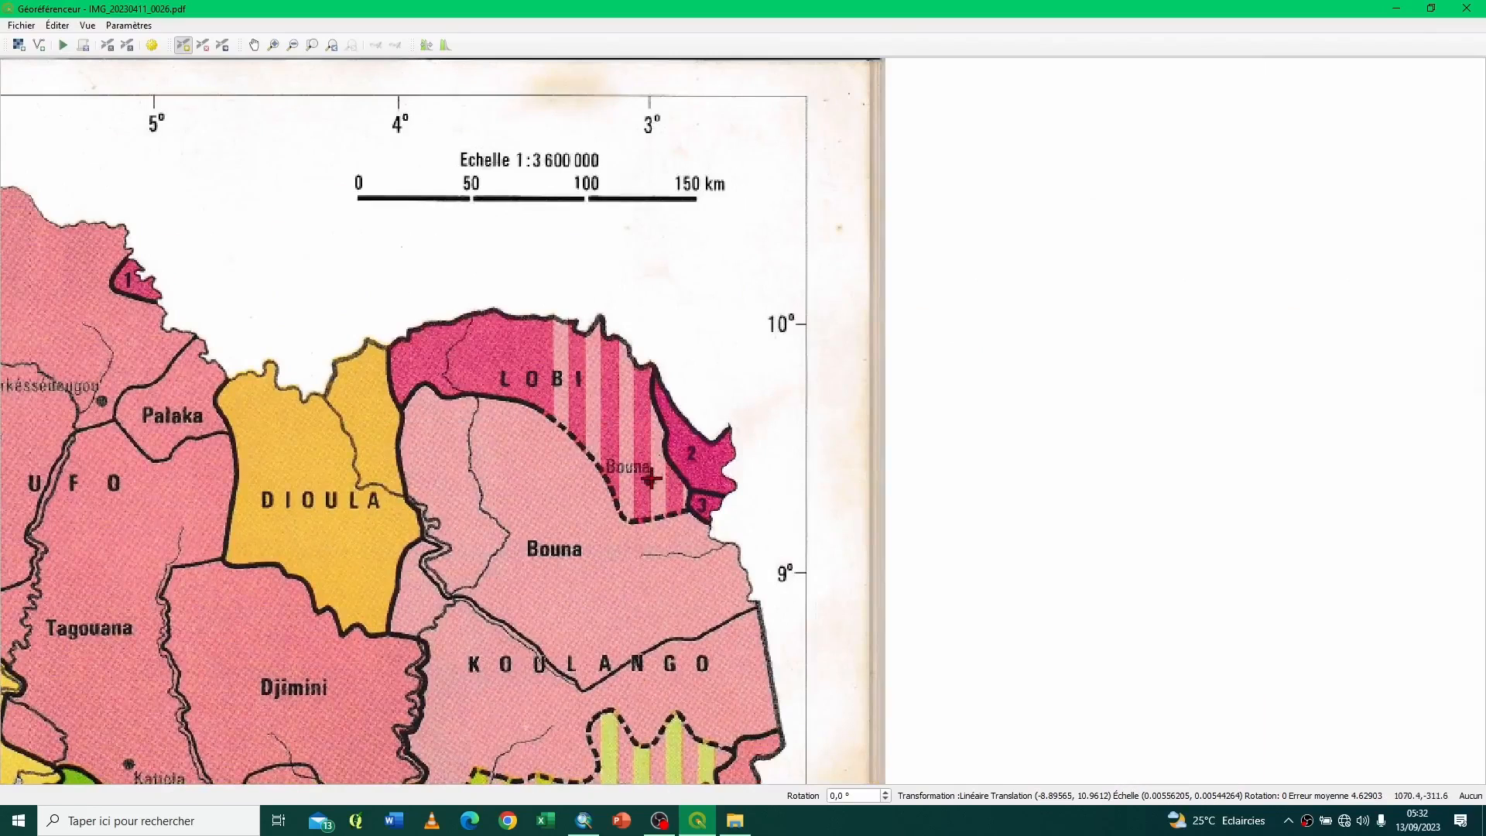
pyautogui.click(648, 481)
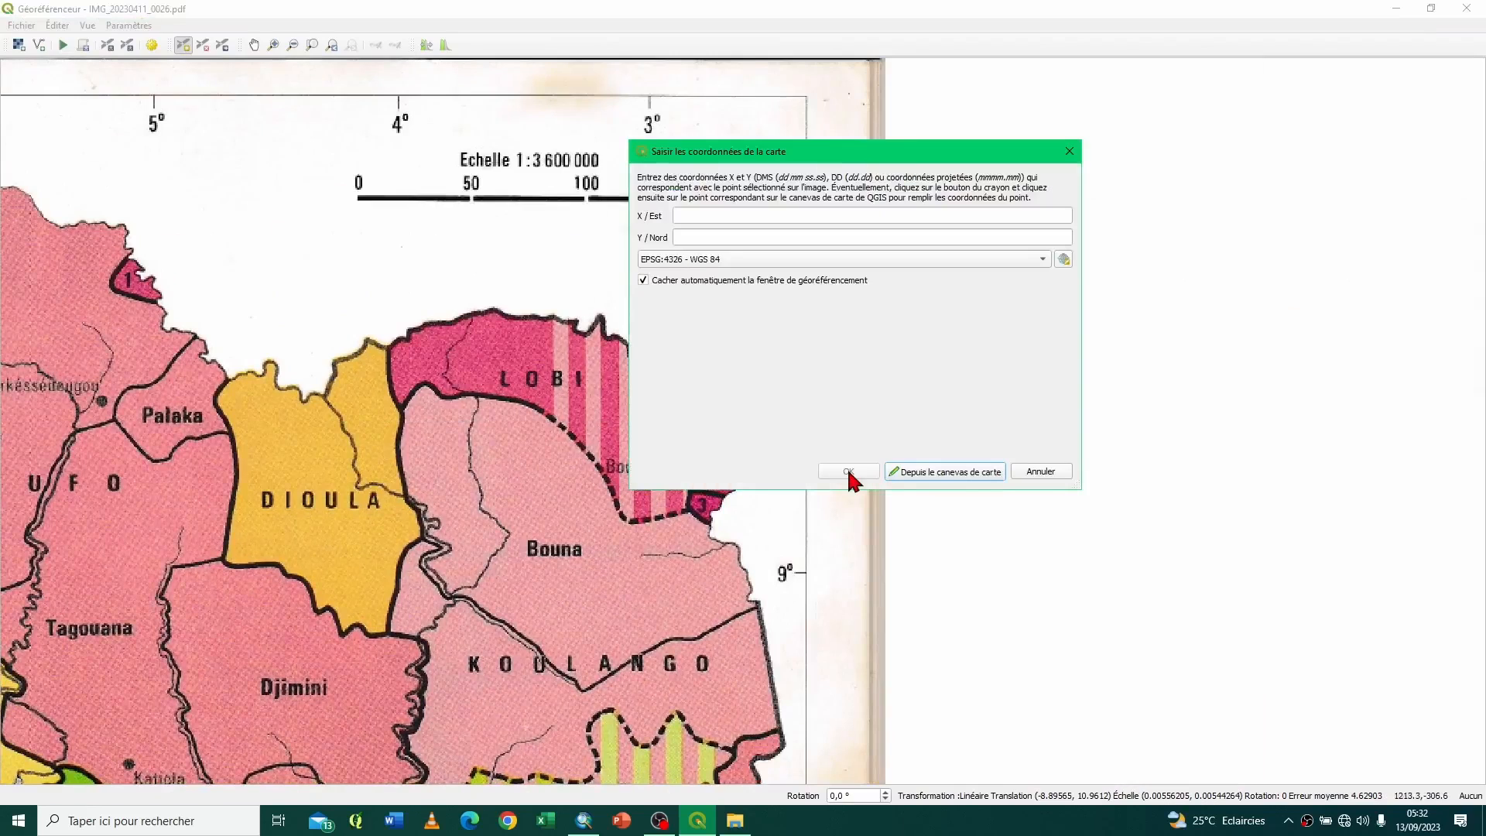
pyautogui.click(953, 473)
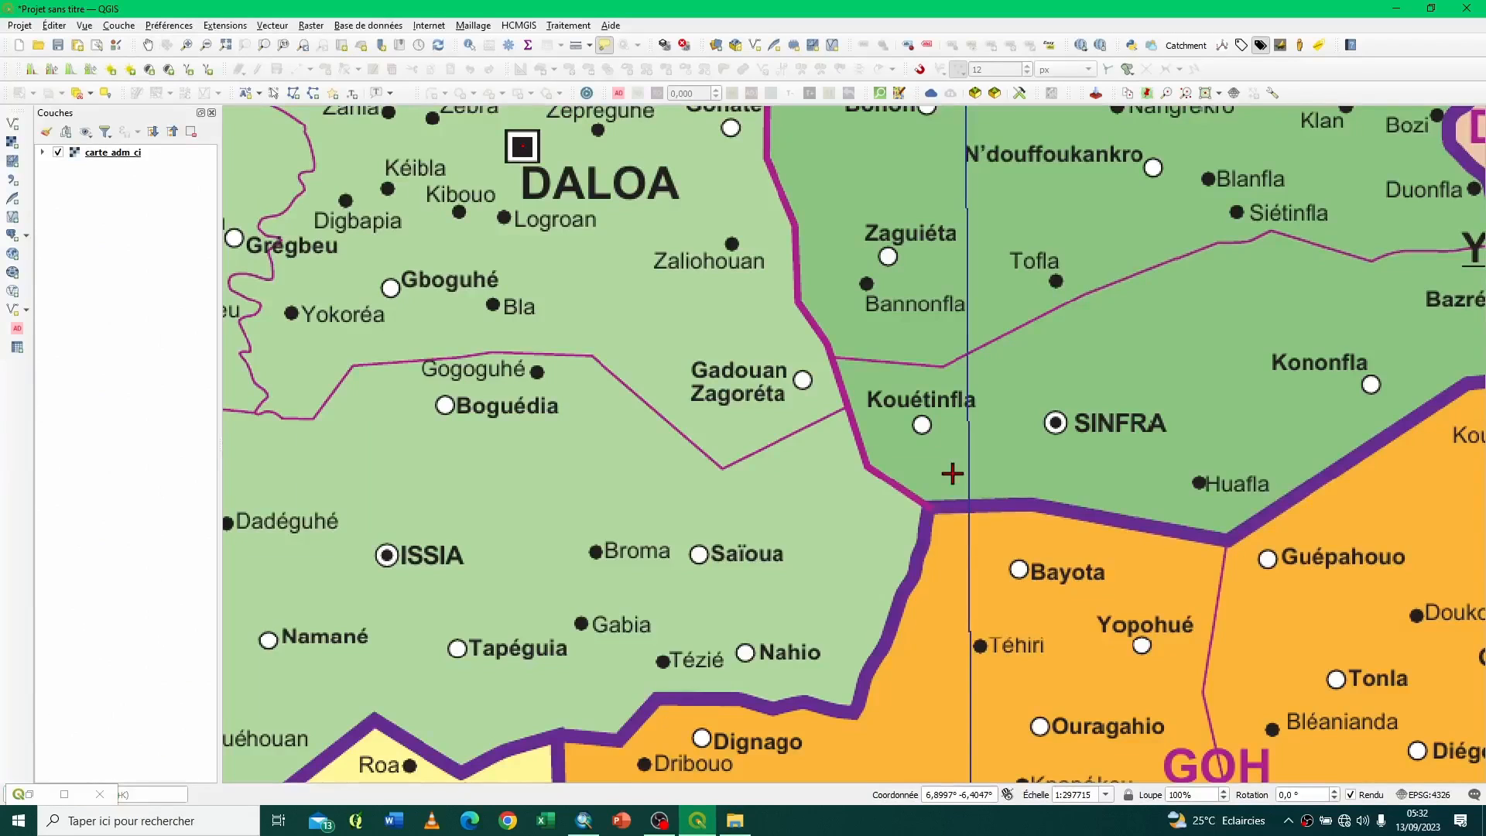
# Step: Pick the Bouna town marker in Bounkani on the carte_adm_ci map and accept its EPSG:4326 coordinates for the control point
pyautogui.scroll(1, 954, 470)
pyautogui.scroll(-3, 956, 469)
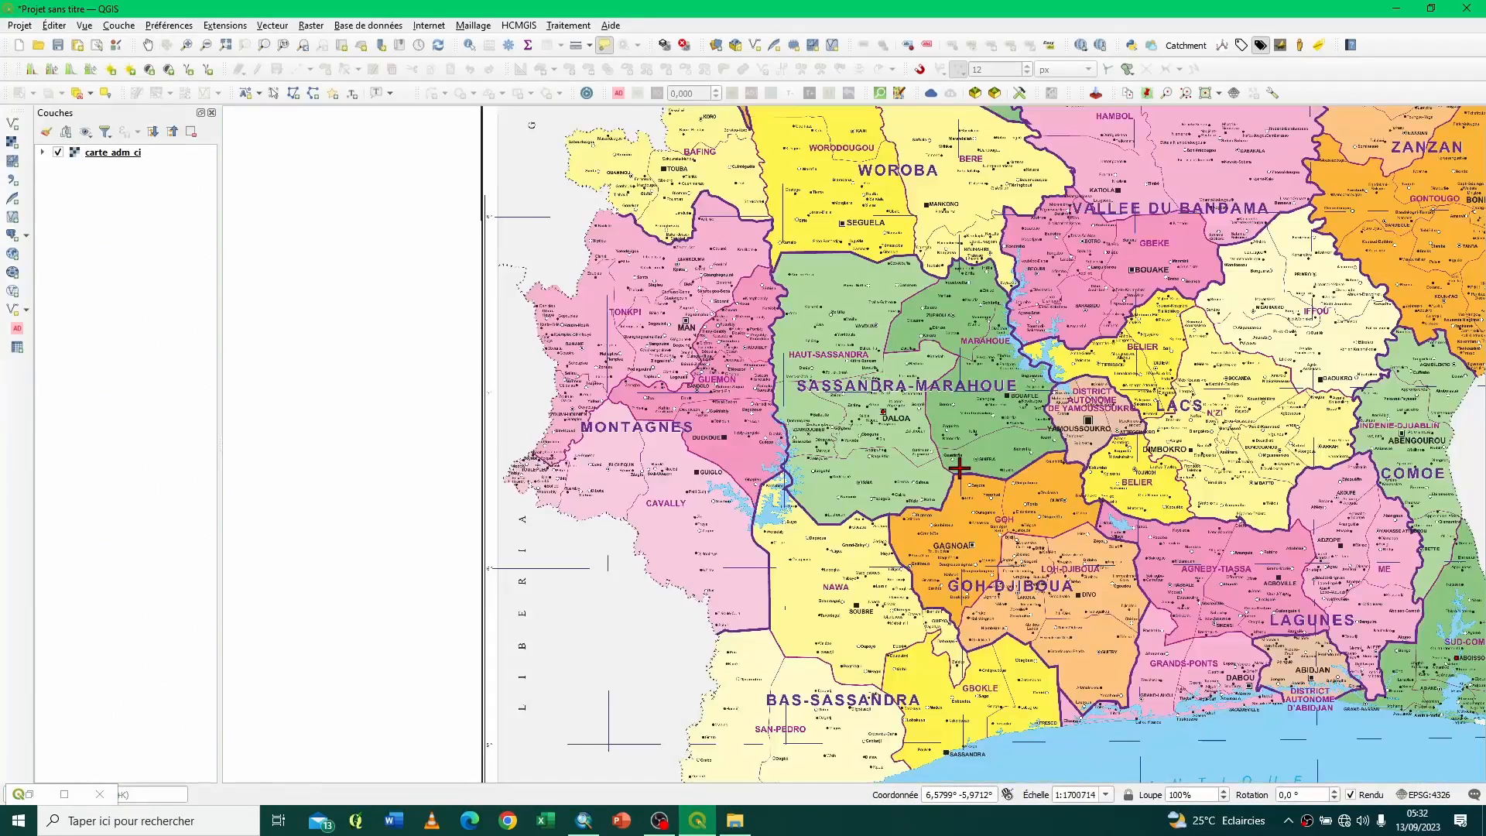
pyautogui.press('Right')
pyautogui.press('Right')
pyautogui.press('Right')
pyautogui.press('Up')
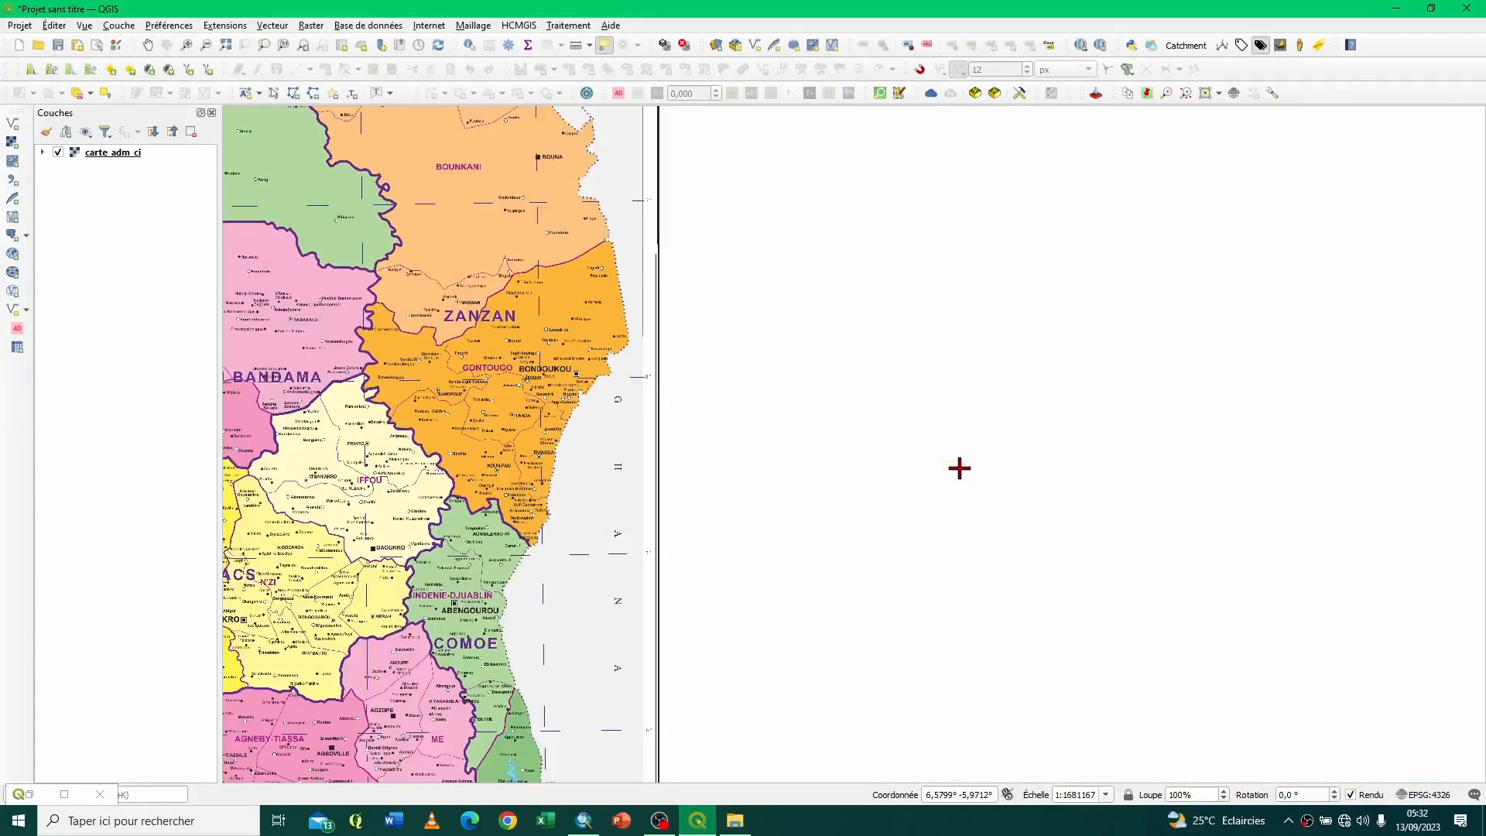
pyautogui.press('Left')
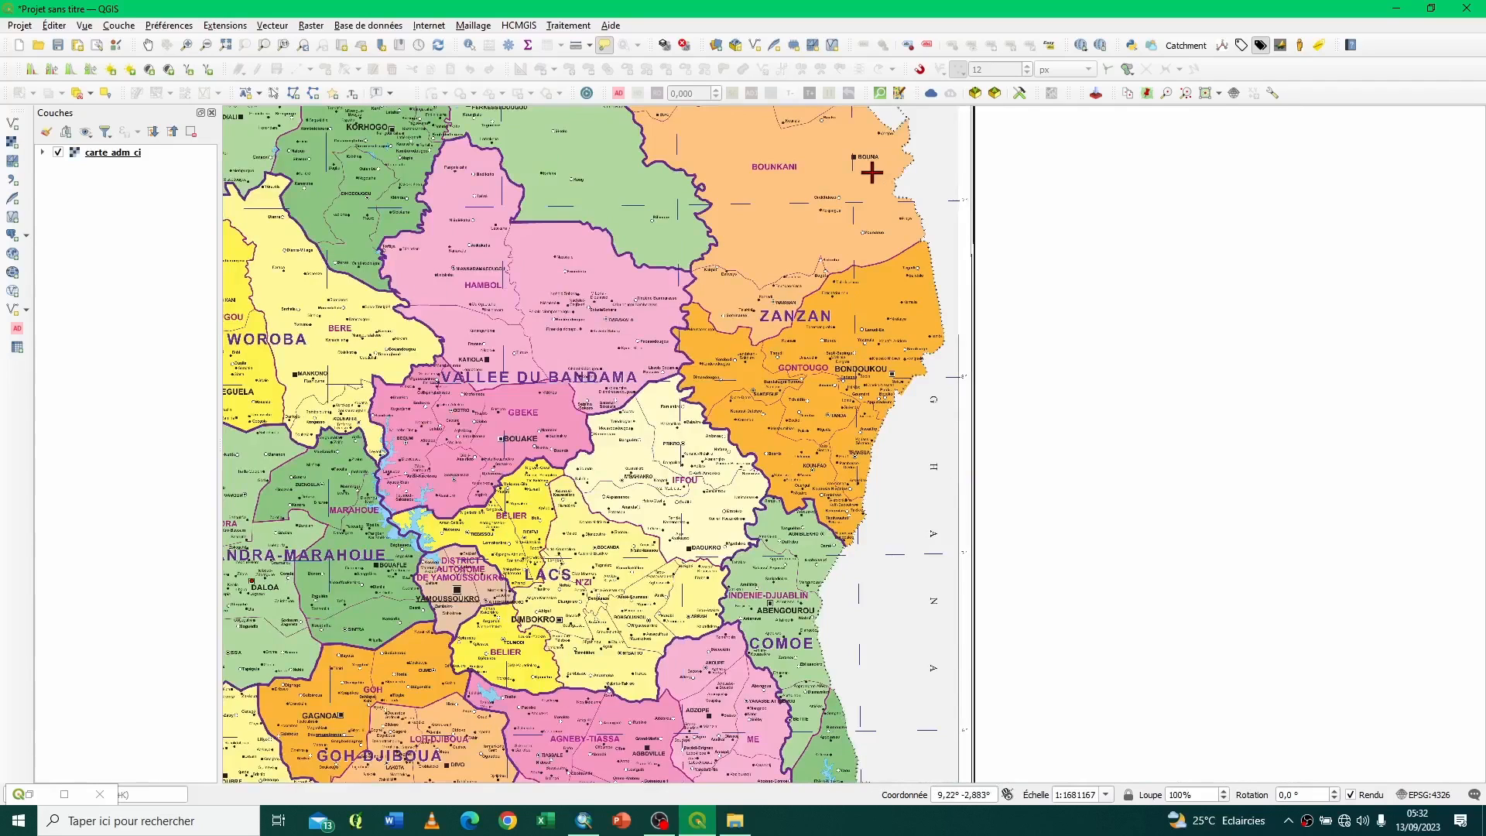
pyautogui.scroll(2, 871, 172)
pyautogui.press('Up')
pyautogui.press('Up')
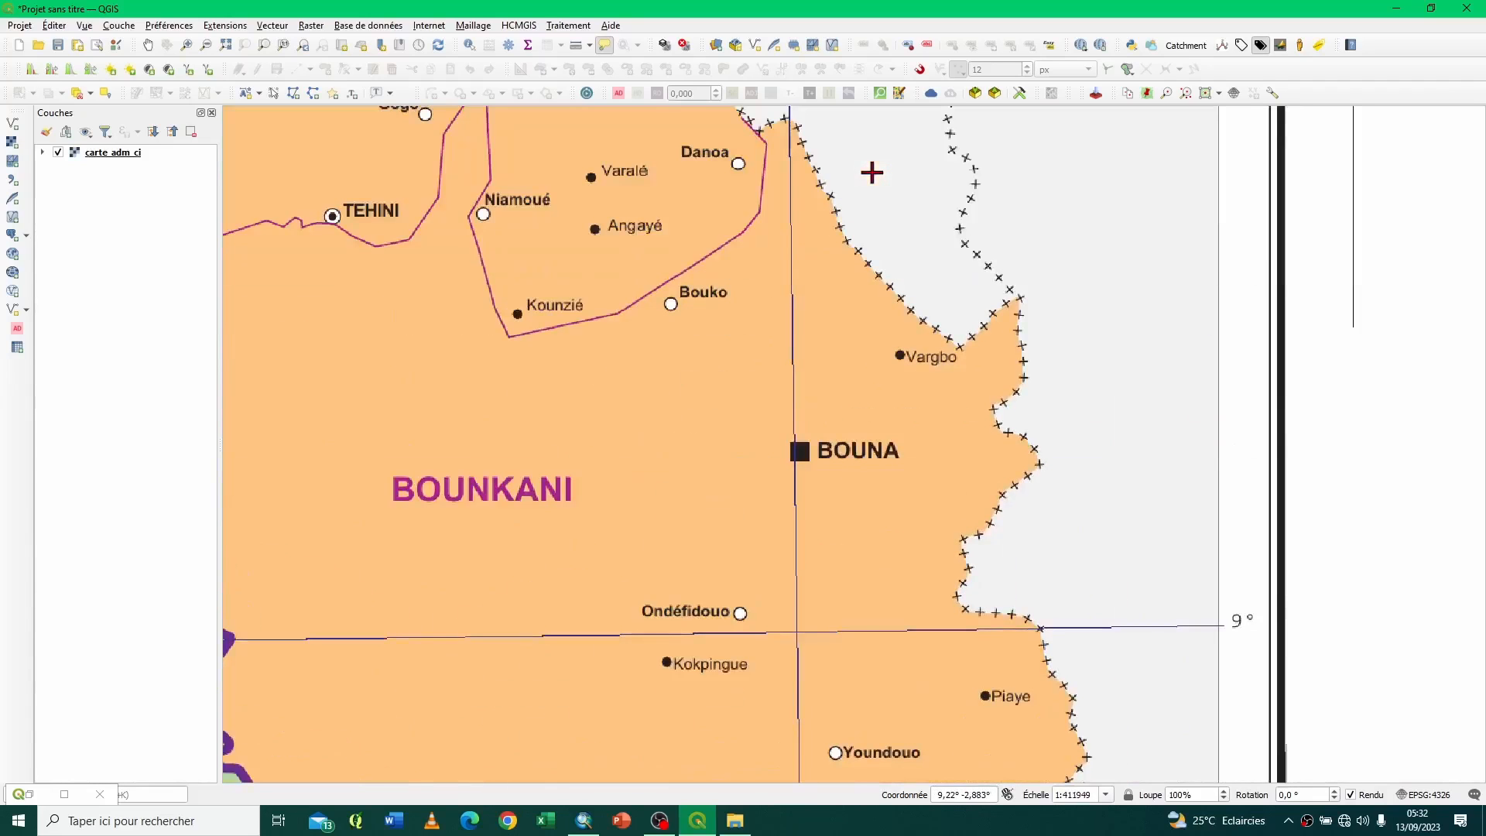
pyautogui.click(798, 450)
pyautogui.click(837, 471)
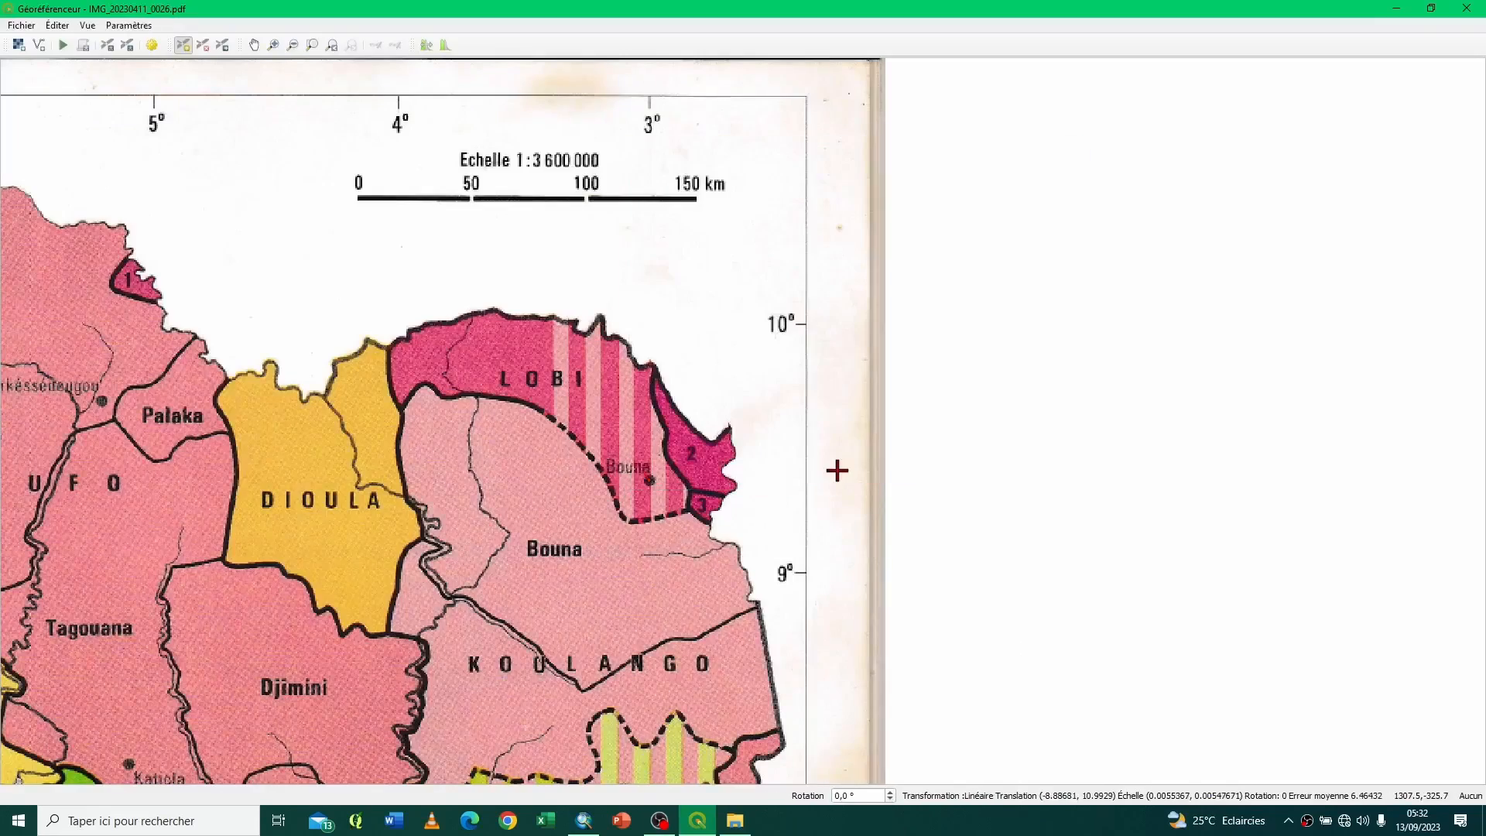
# Step: Place a fifth control point on Bouaké in the scanned map's Baoulé area, sourcing its coordinates from the map canvas
pyautogui.press('Down')
pyautogui.press('Down')
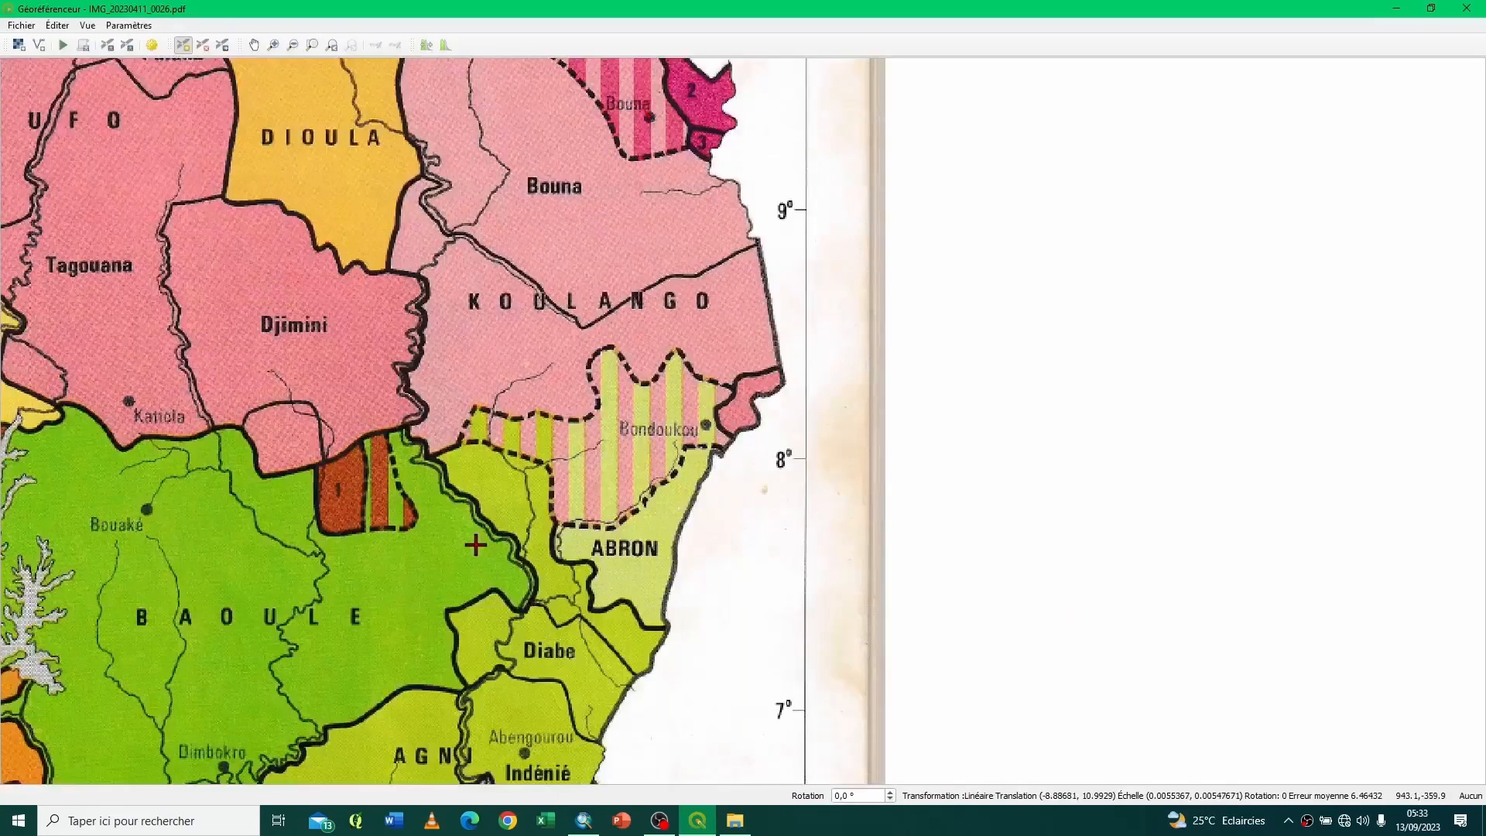
pyautogui.press('Left')
pyautogui.press('Left')
pyautogui.press('Left')
pyautogui.press('Right')
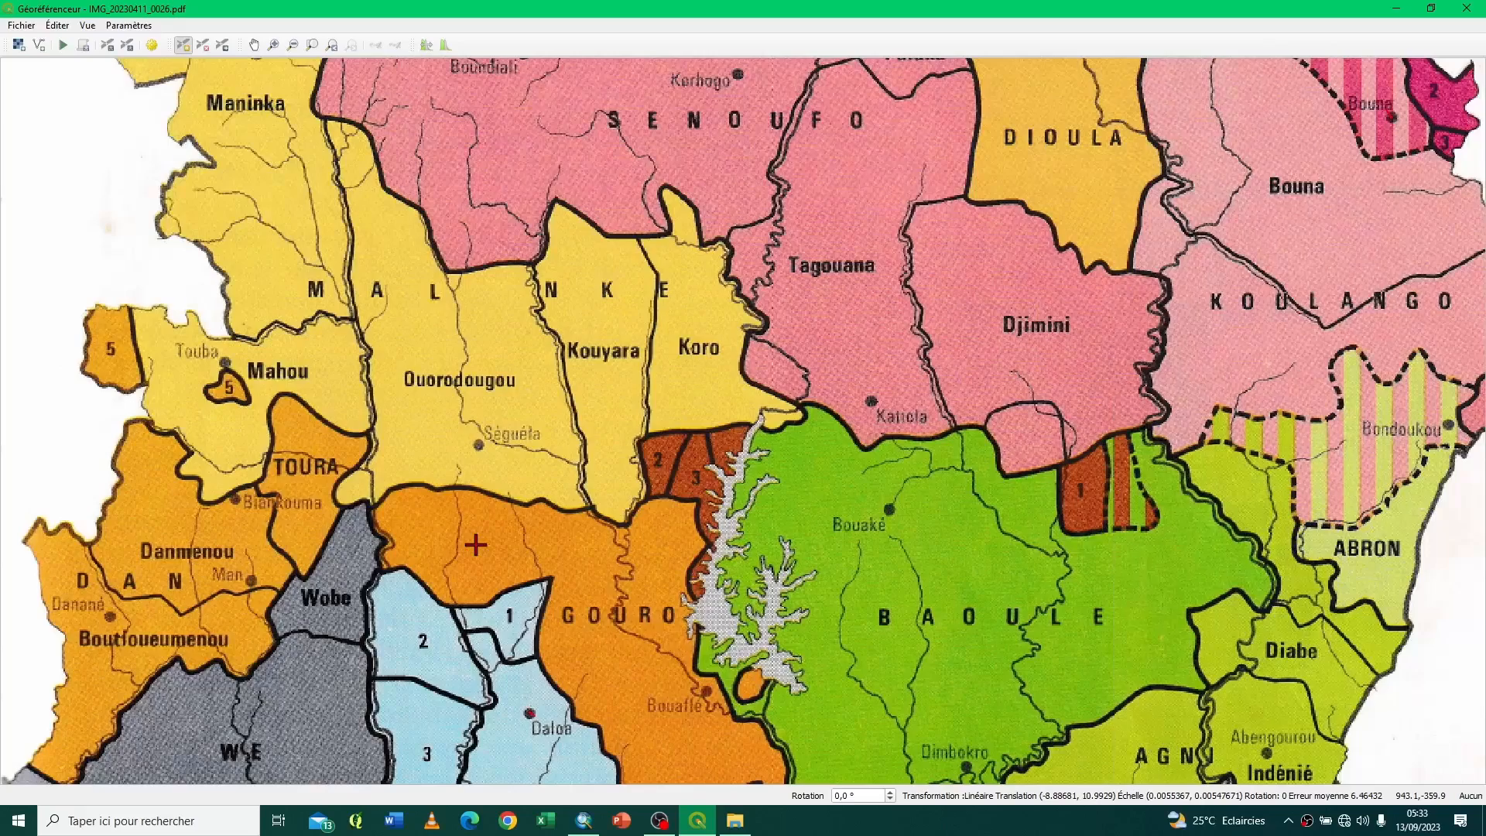
pyautogui.press('Down')
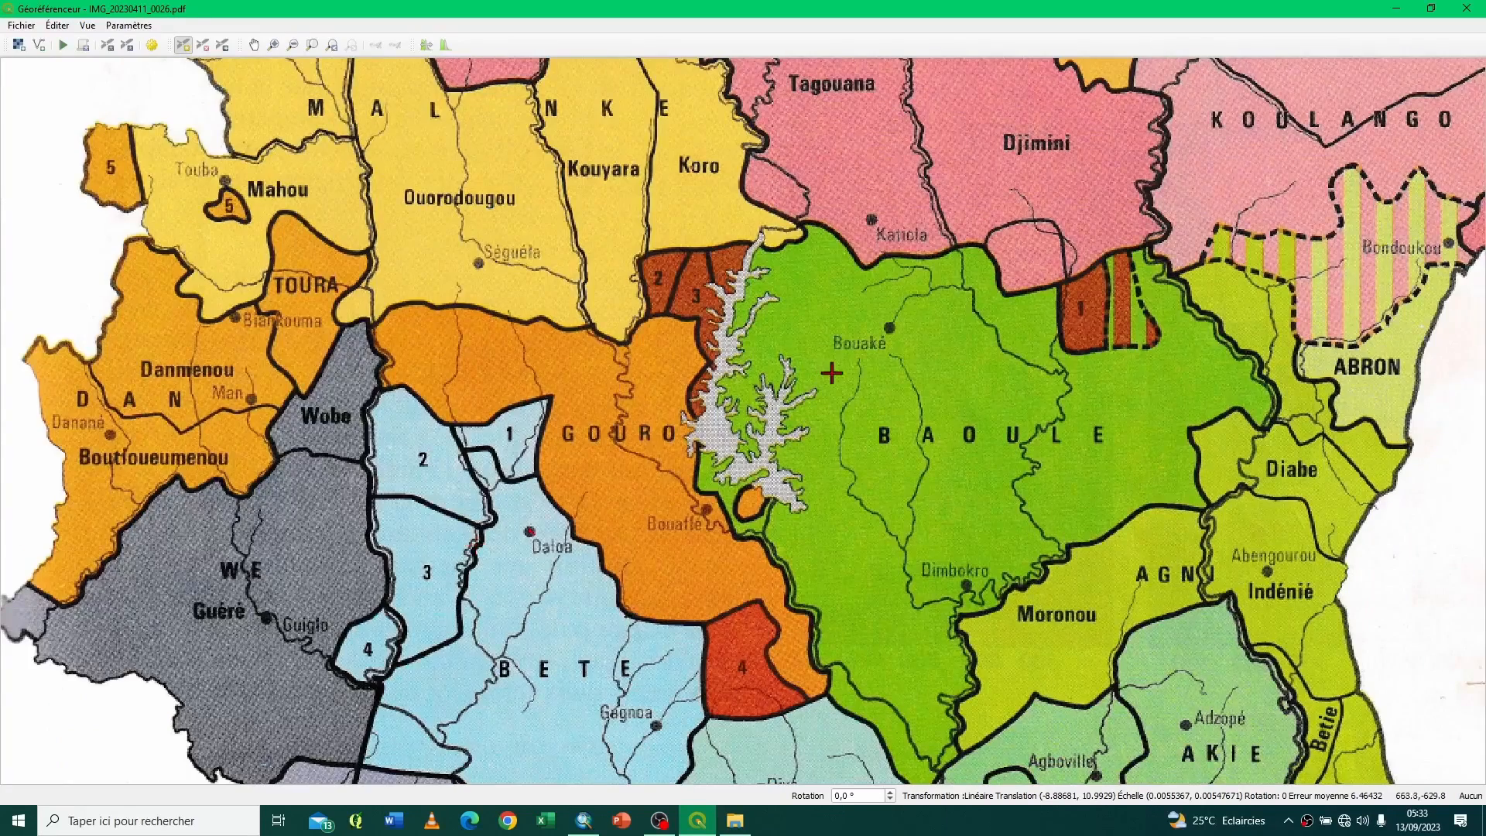
pyautogui.click(890, 326)
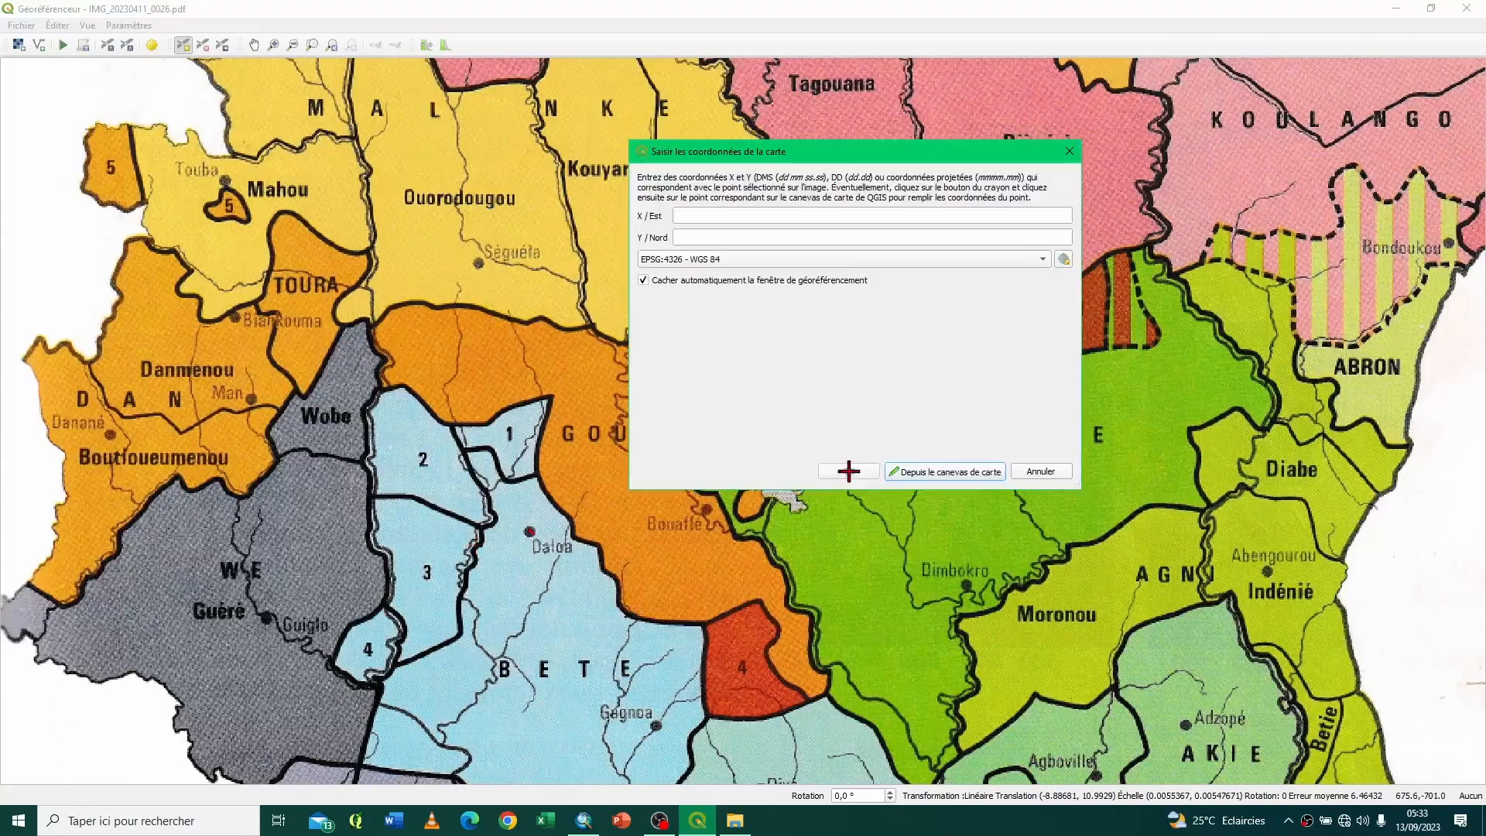
pyautogui.click(937, 472)
# Step: Pick the Bouaké town marker in Gbêkê on the carte_adm_ci map and accept its EPSG:4326 coordinates for the control point
pyautogui.press('Down')
pyautogui.press('Down')
pyautogui.press('Down')
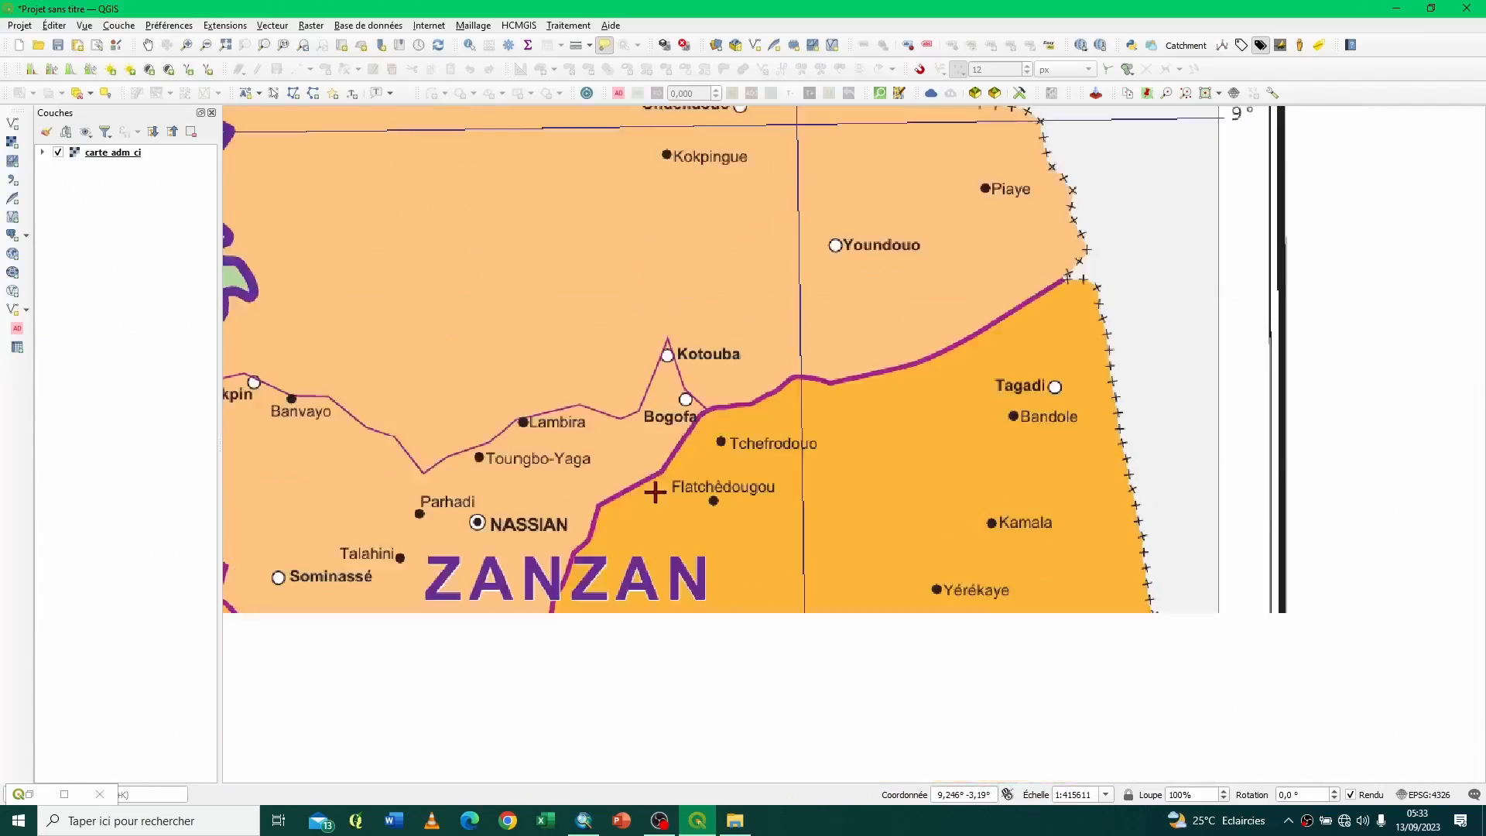
pyautogui.press('Down')
pyautogui.press('Down')
pyautogui.press('Down')
pyautogui.press('Left')
pyautogui.press('Left')
pyautogui.press('Left')
pyautogui.press('Left')
pyautogui.press('Left')
pyautogui.press('Left')
pyautogui.press('Left')
pyautogui.press('Down')
pyautogui.press('Down')
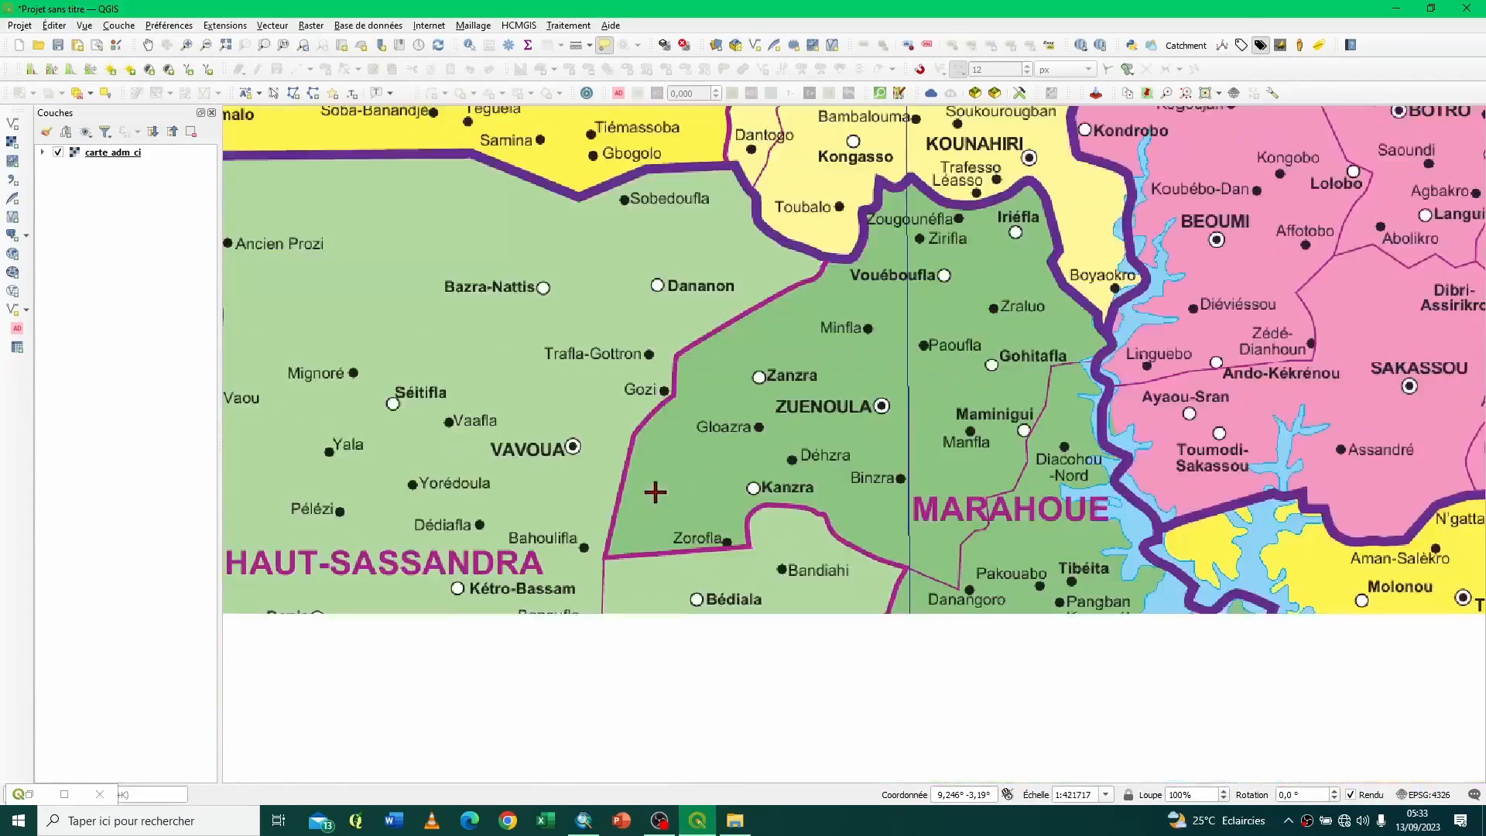
pyautogui.press('Down')
pyautogui.press('Right')
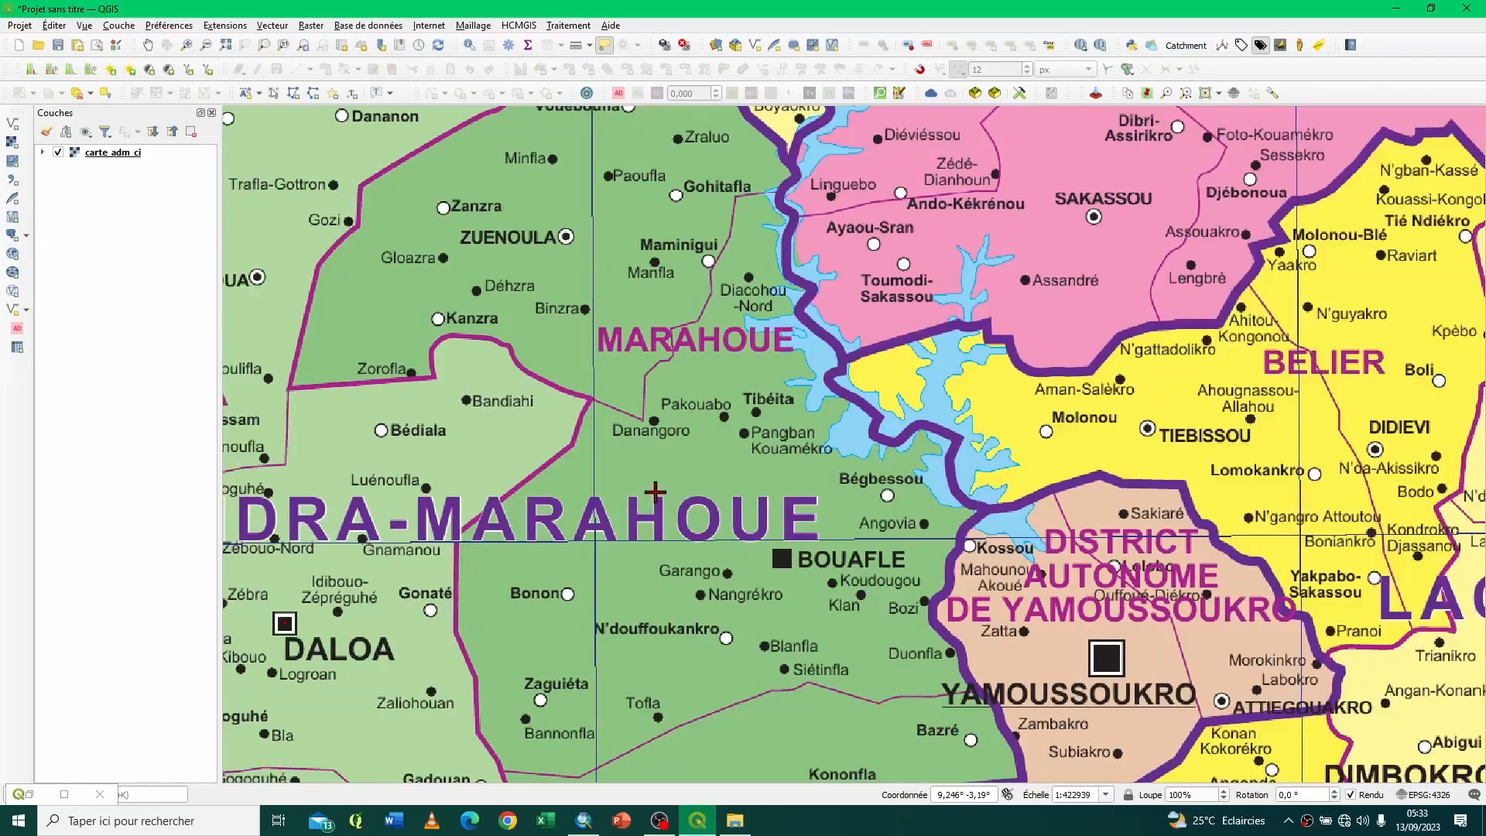
pyautogui.press('Right')
pyautogui.press('Up')
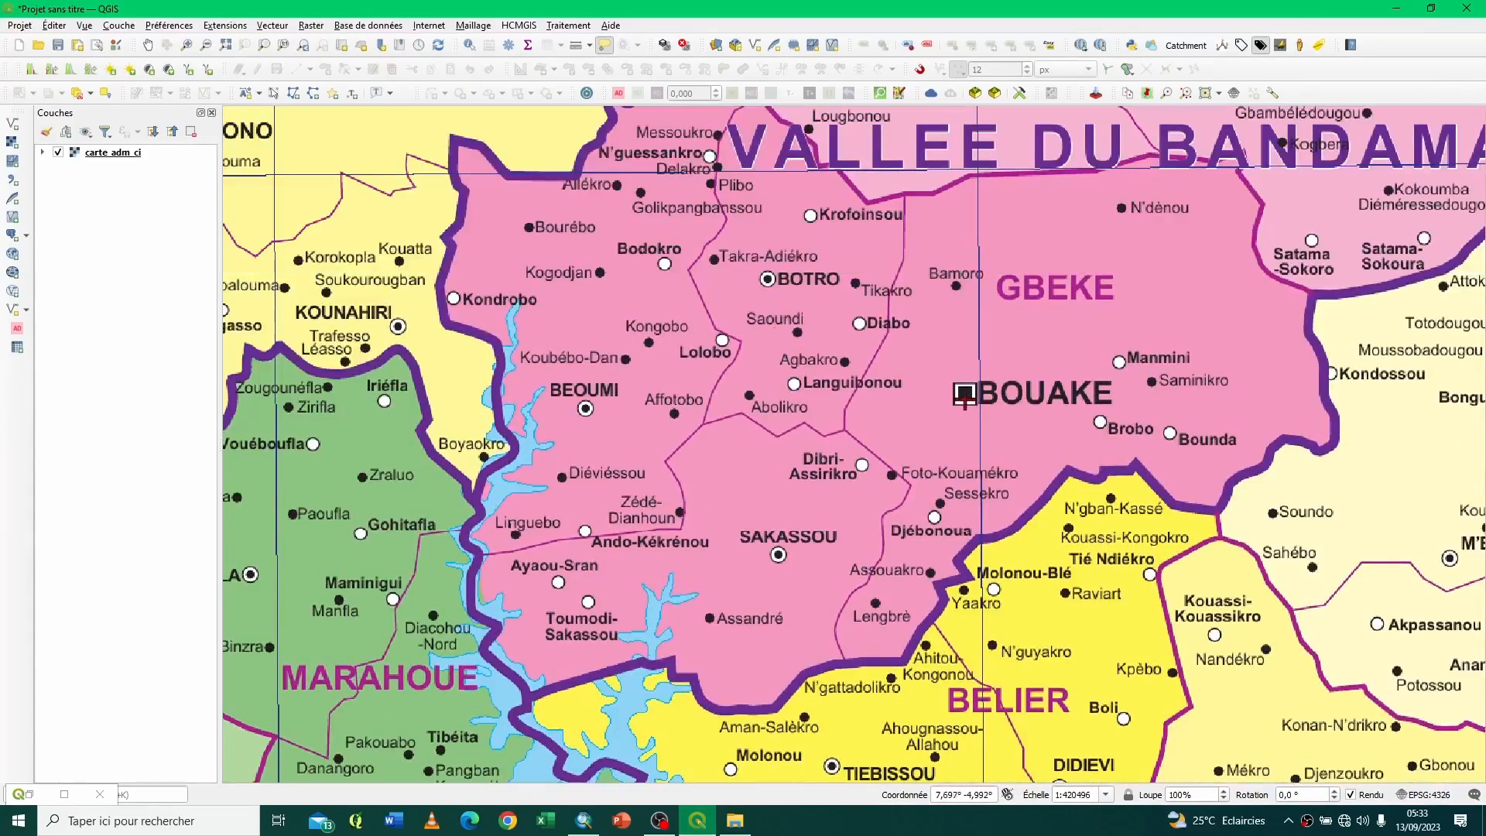
pyautogui.click(964, 393)
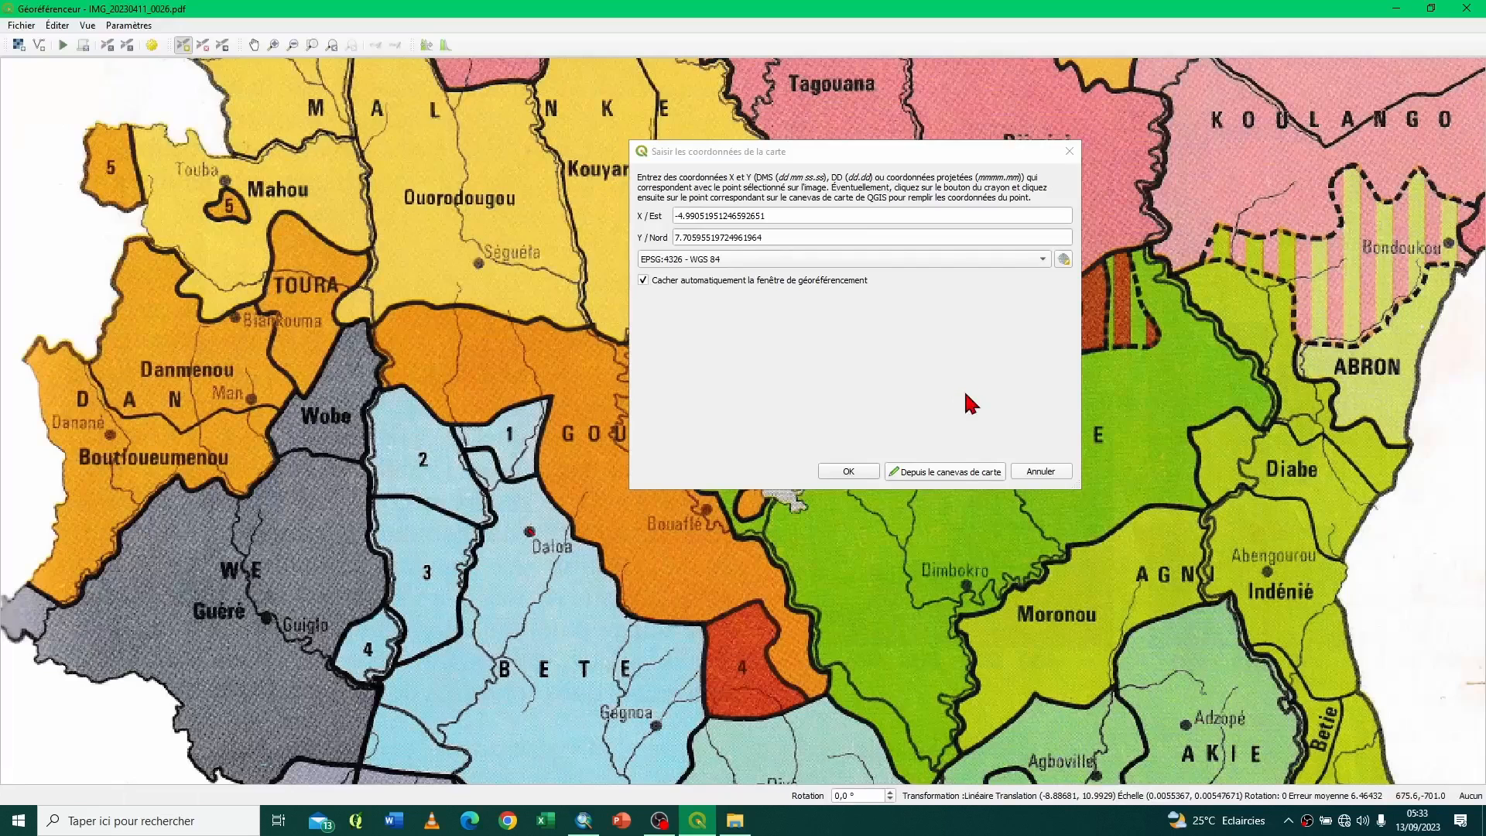
pyautogui.click(855, 472)
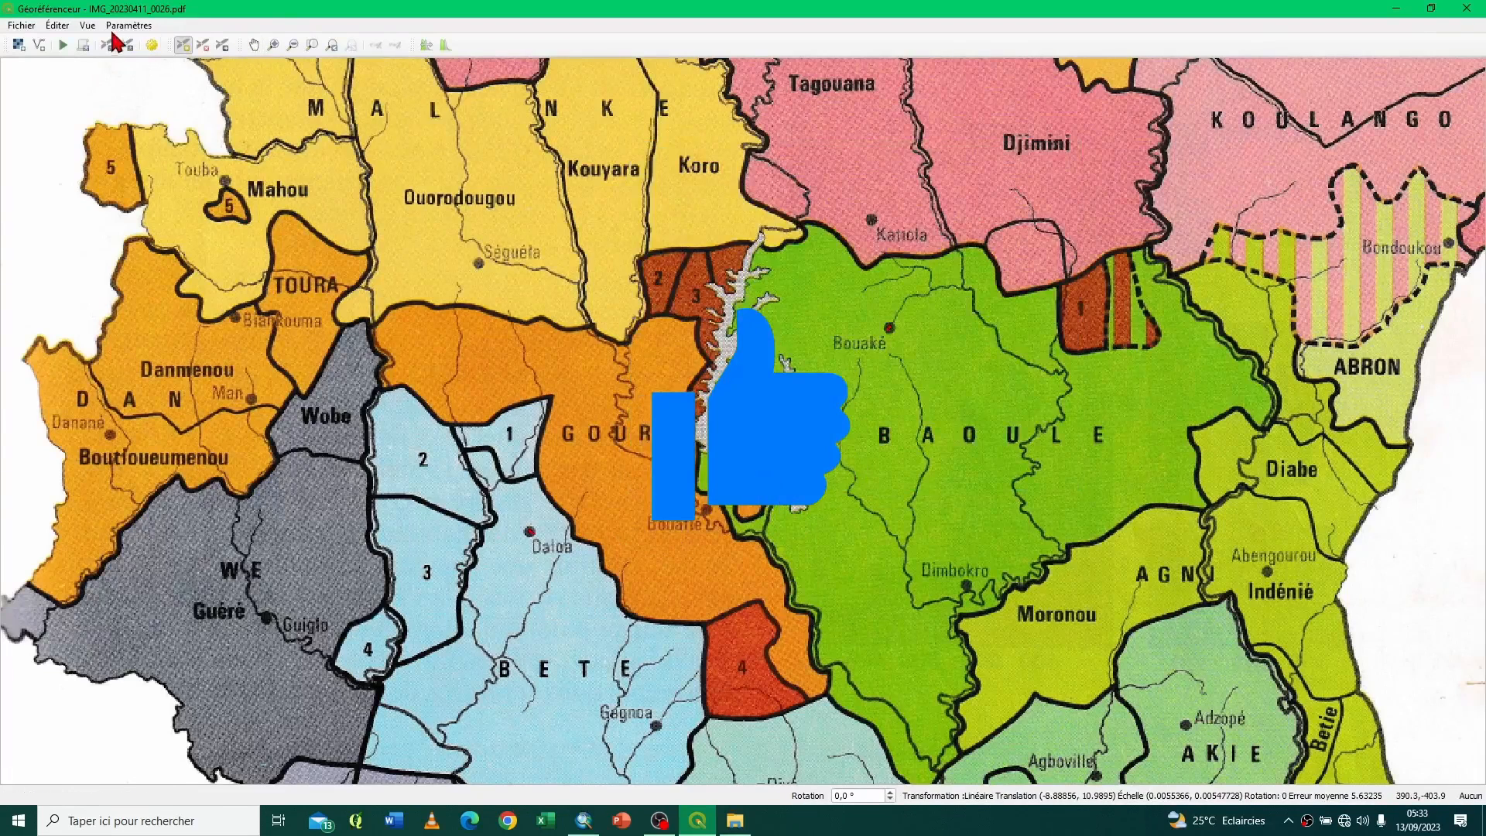
# Step: Show the control point table to check the pixel residuals of the placed points, and close it
pyautogui.click(59, 26)
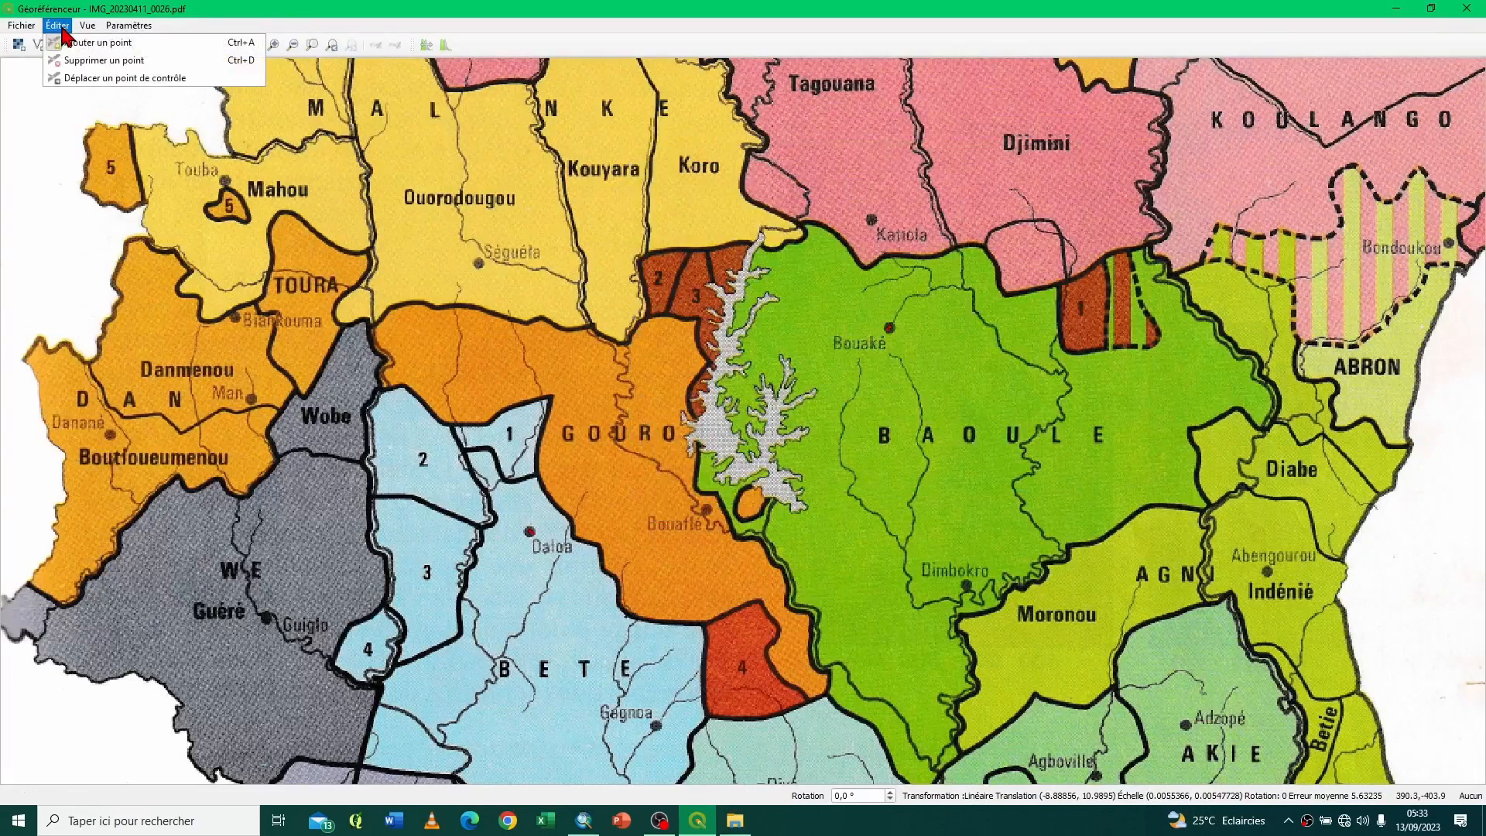
pyautogui.click(62, 29)
pyautogui.click(88, 26)
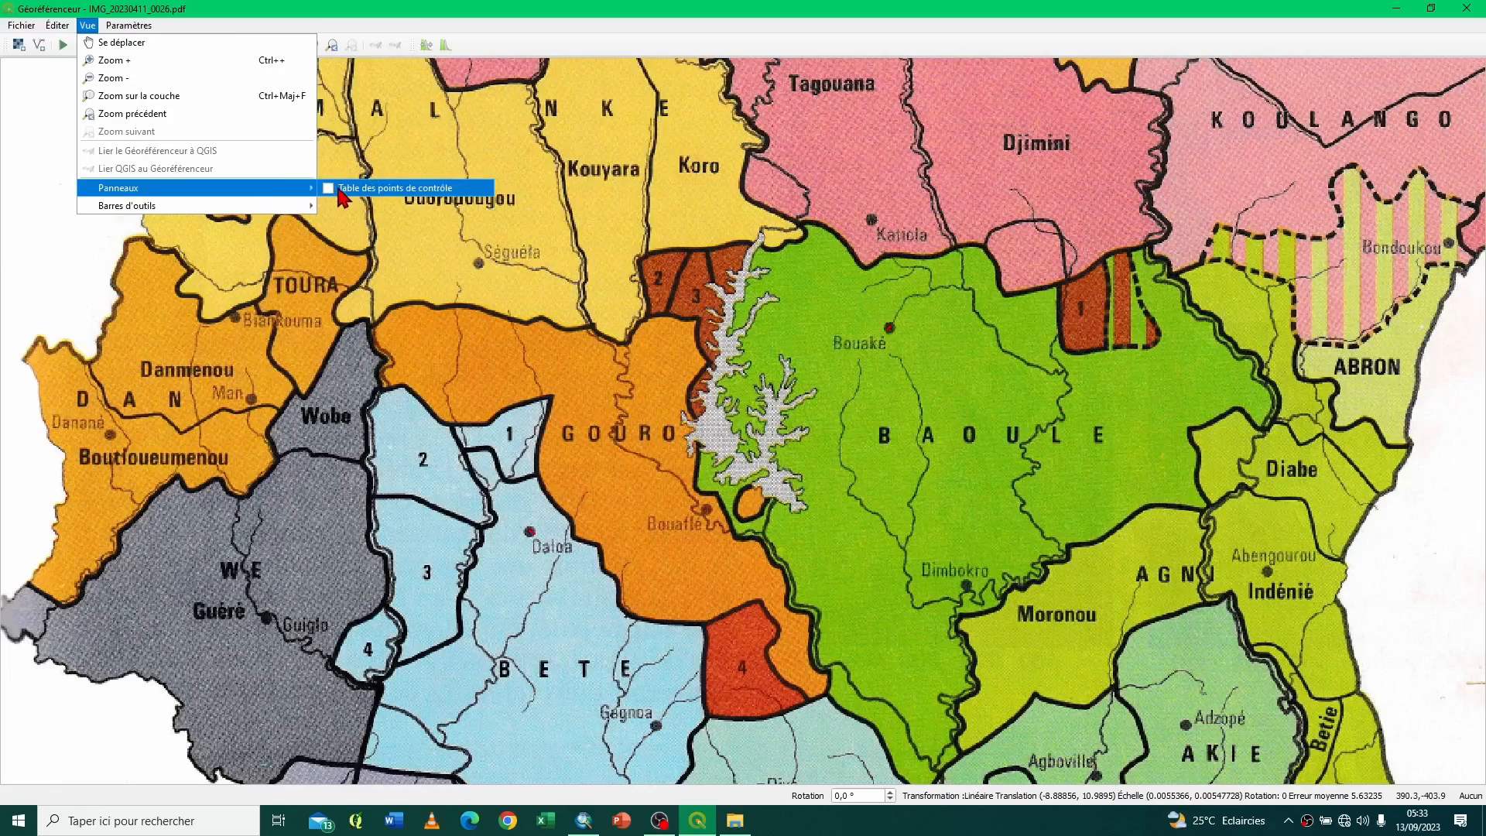
pyautogui.click(342, 189)
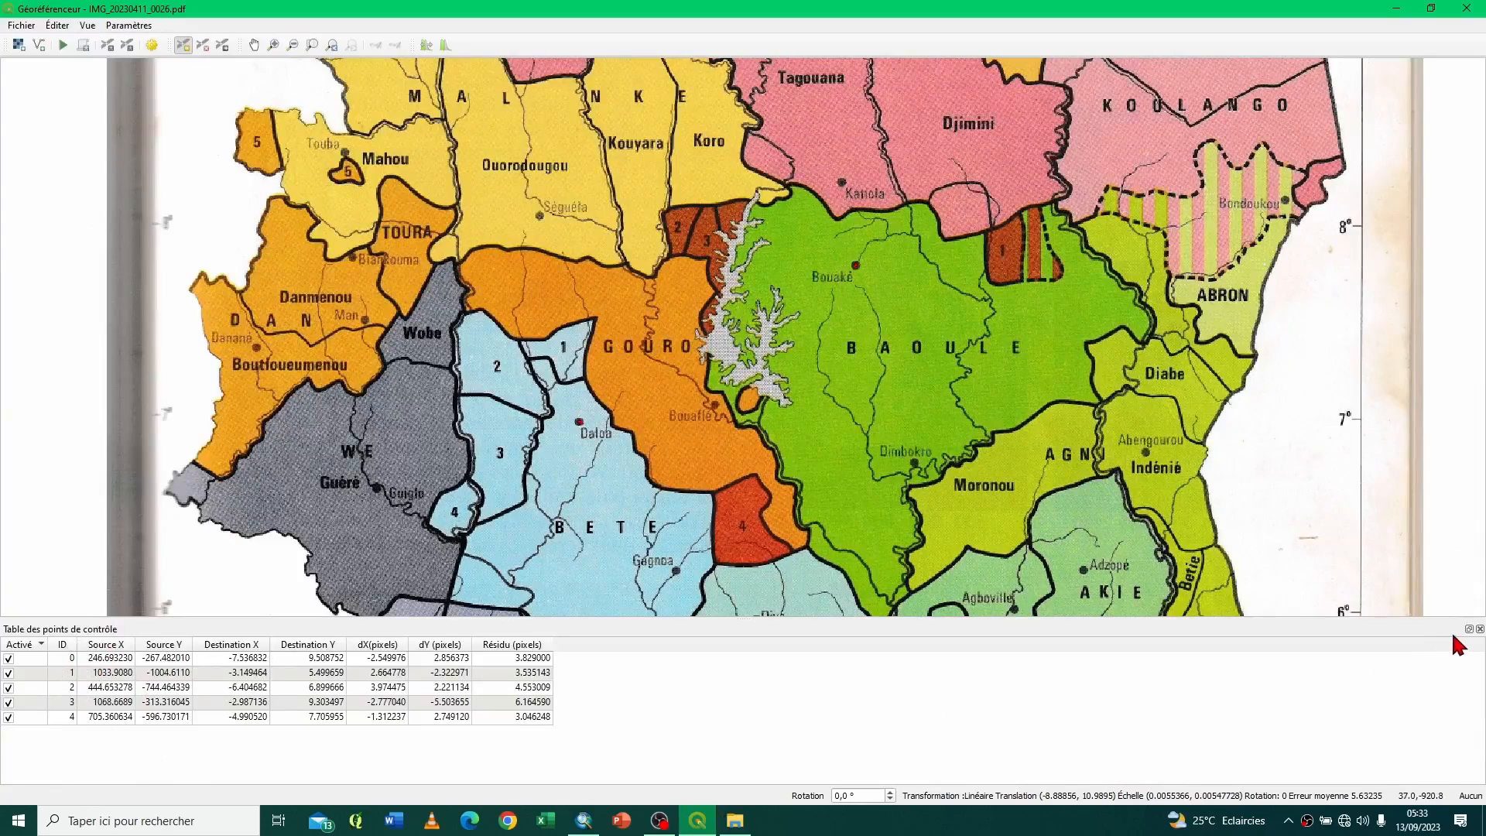
pyautogui.click(1481, 631)
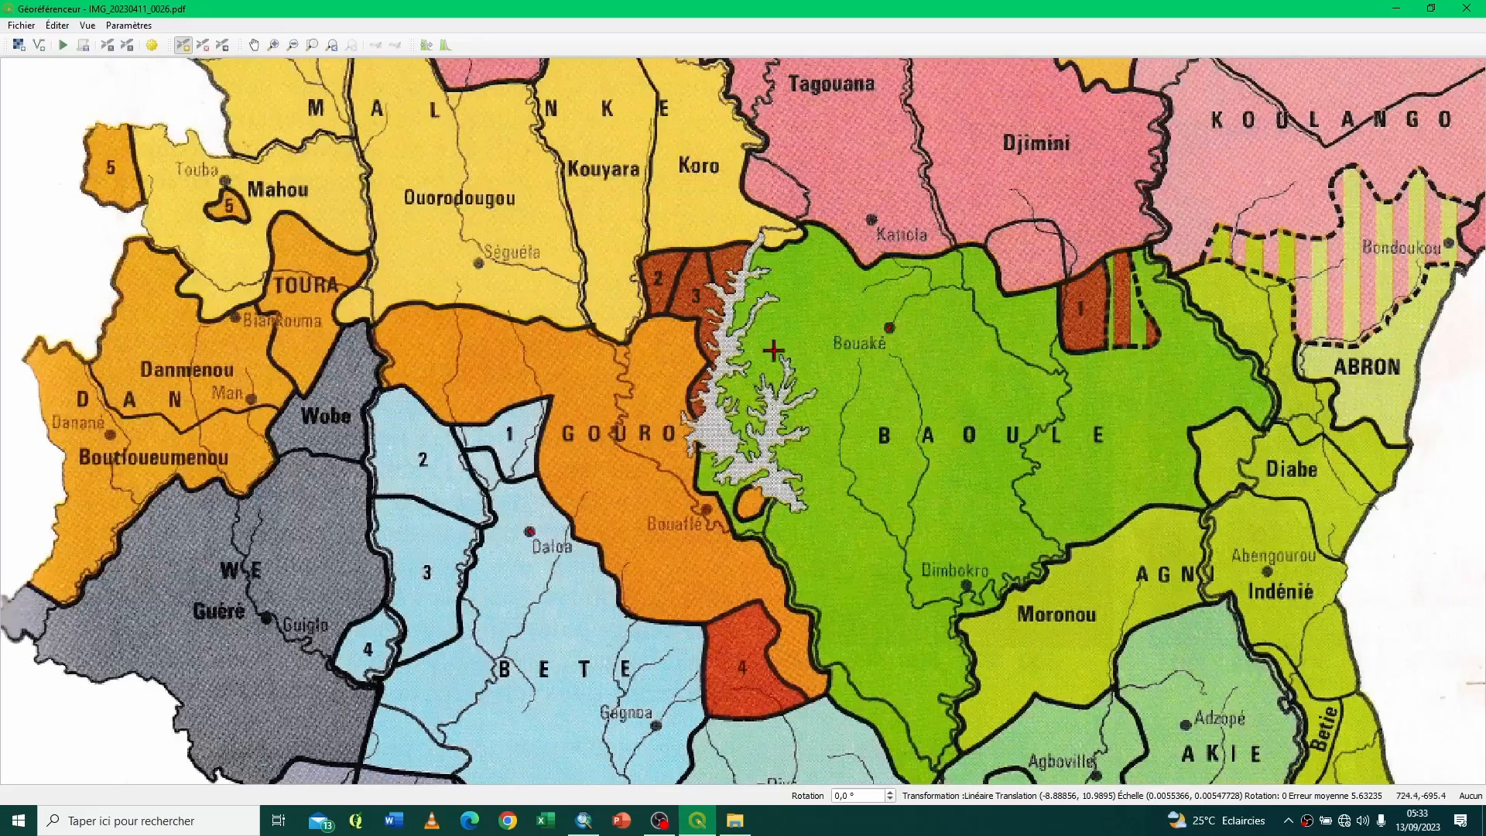
# Step: In the transformation settings, choose the Linéaire transformation type and the project CRS EPSG:4326 - WGS 84 as target
pyautogui.click(128, 24)
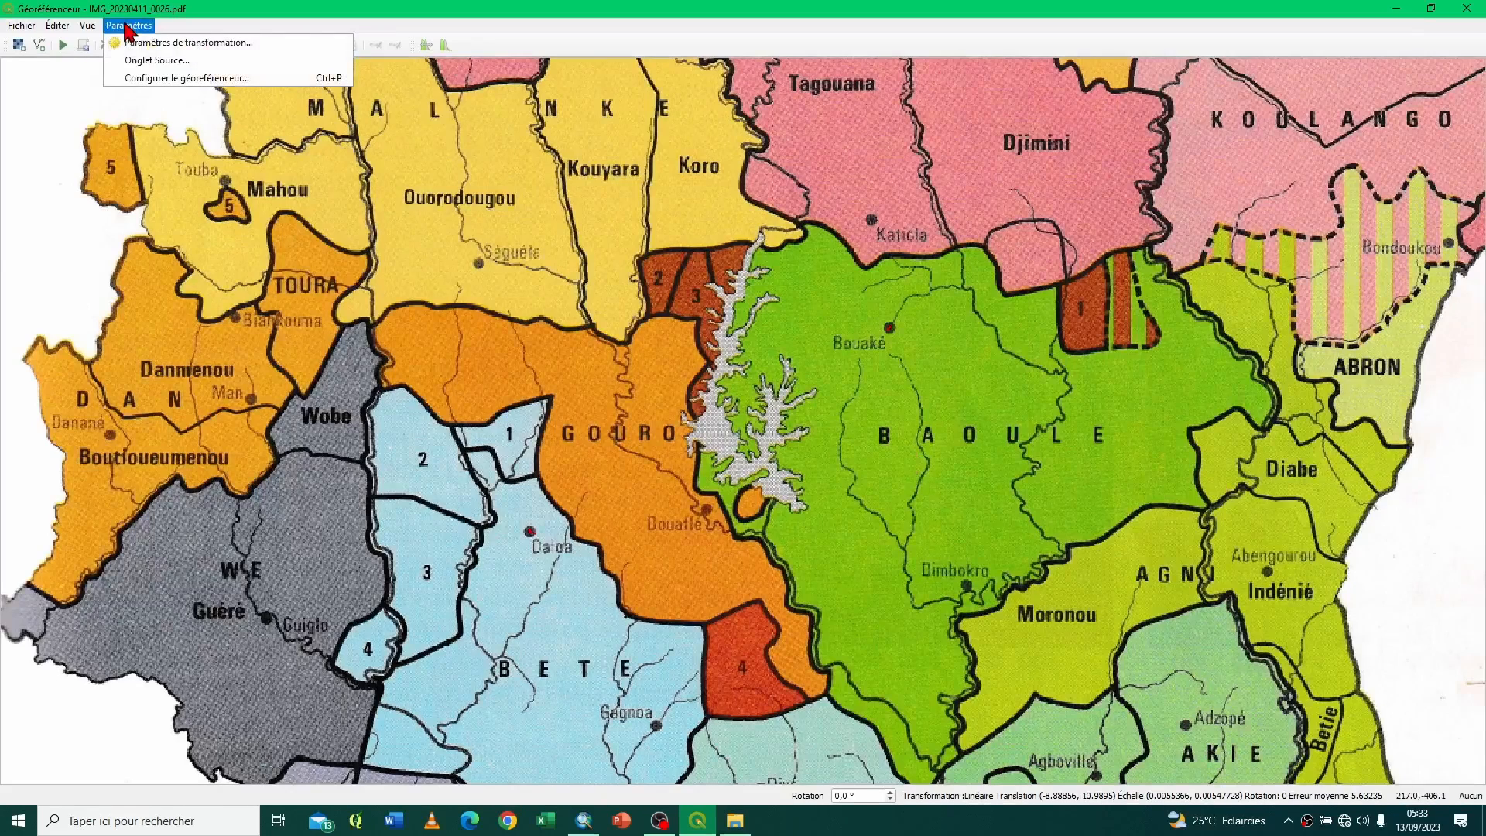
pyautogui.click(207, 43)
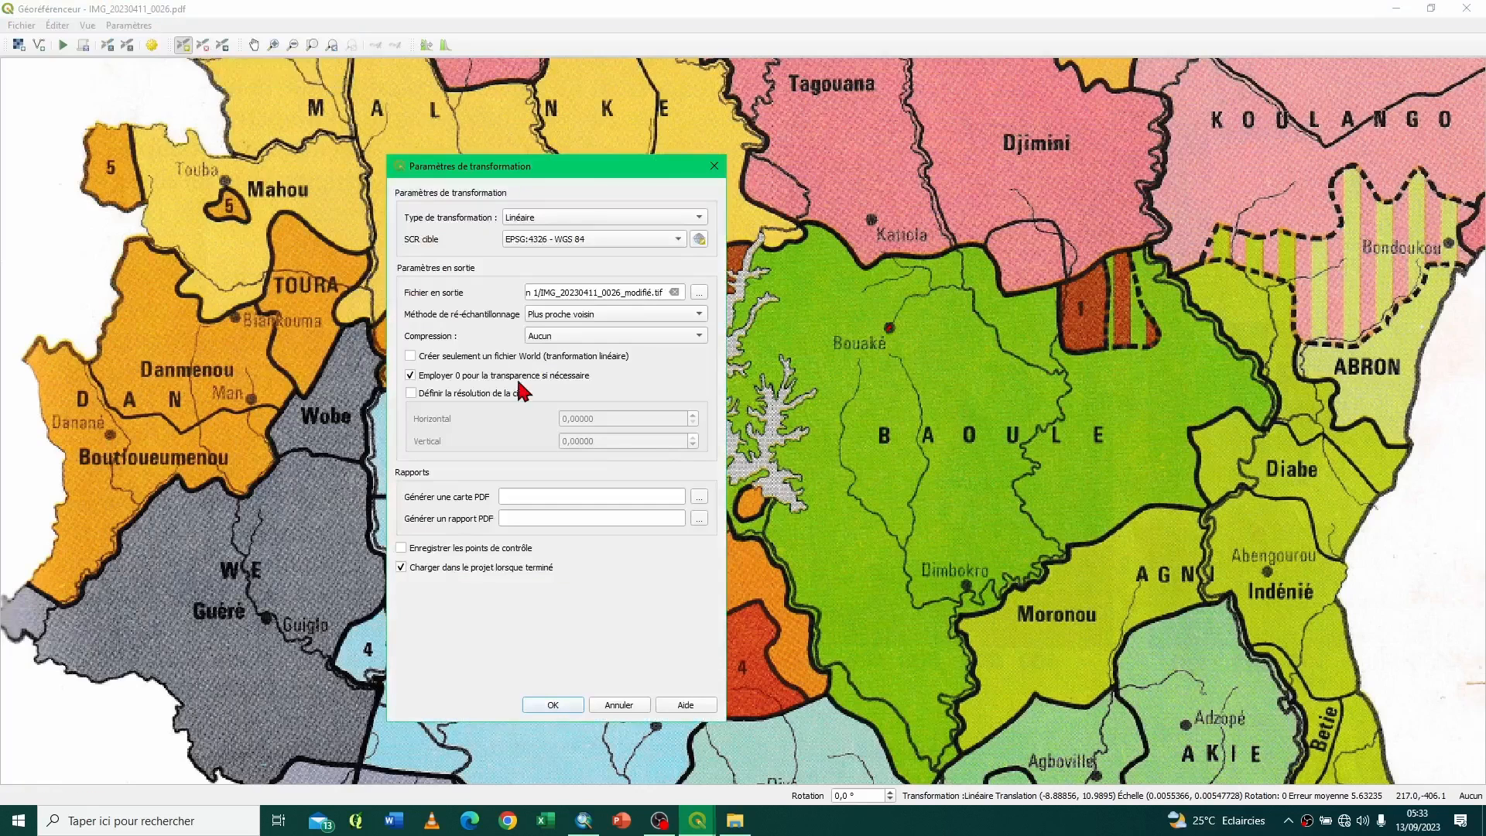
pyautogui.click(701, 220)
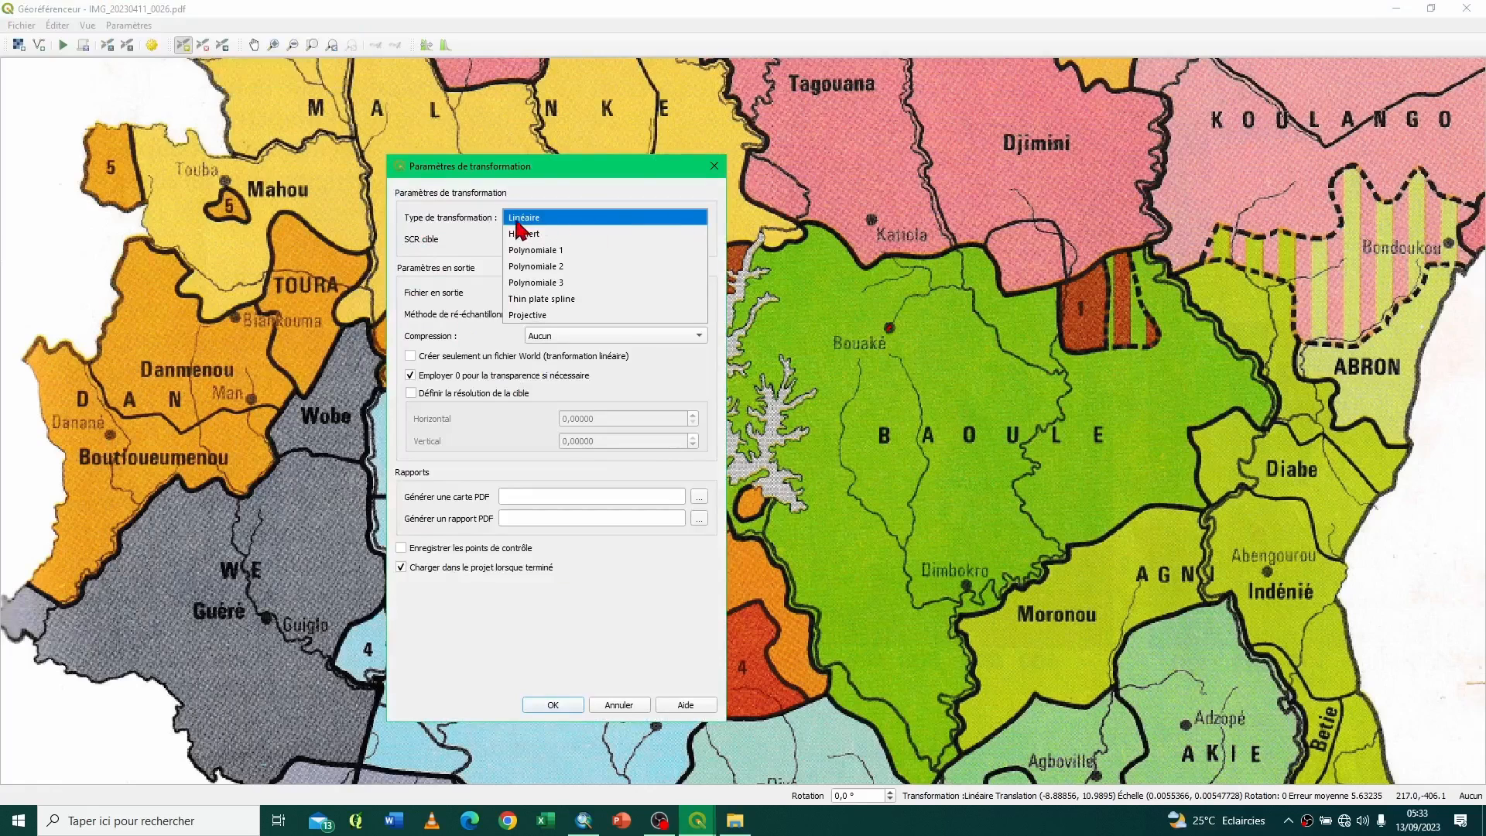
pyautogui.click(534, 220)
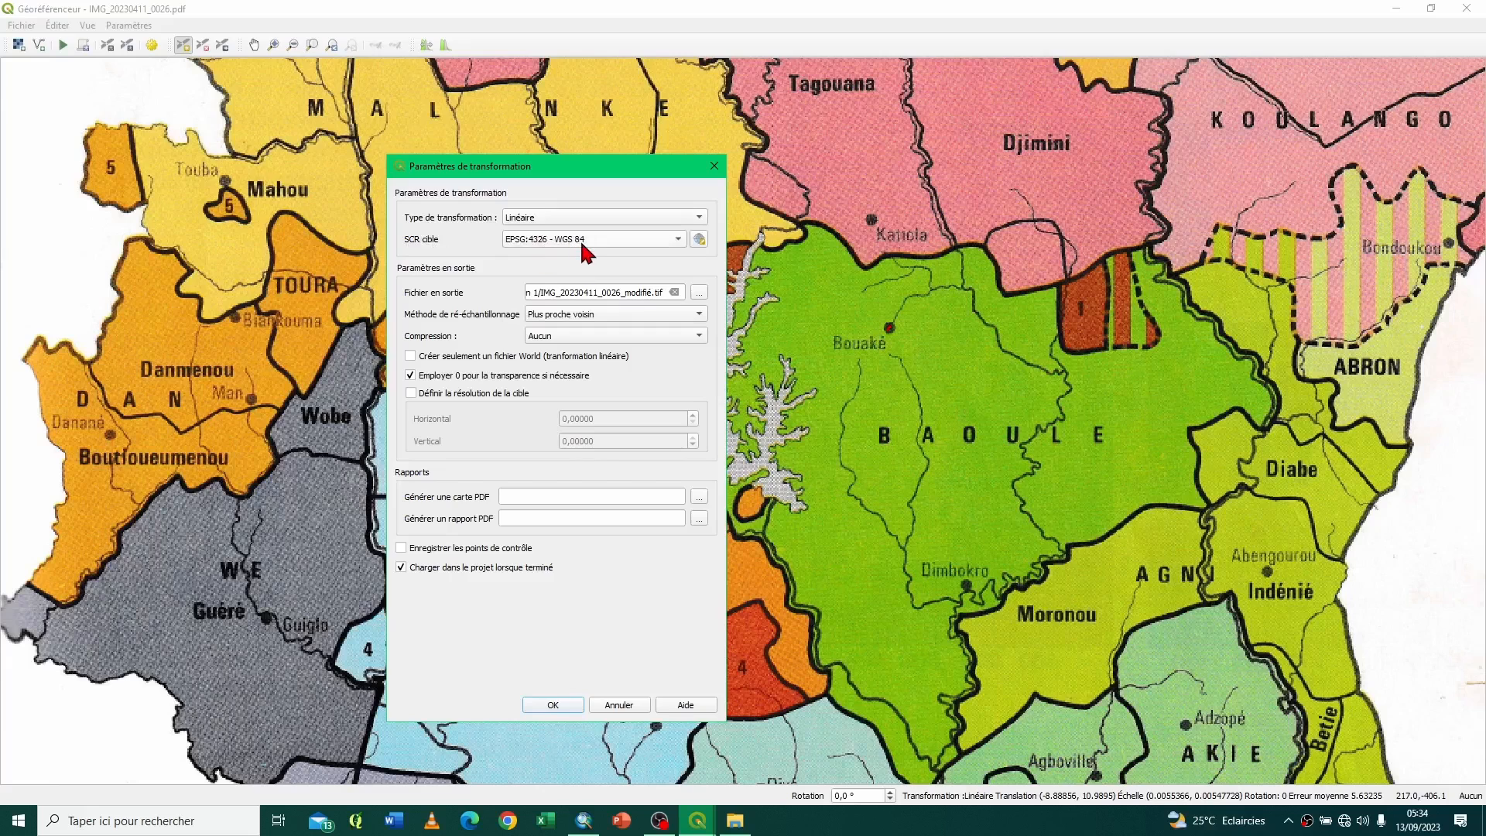
pyautogui.click(679, 239)
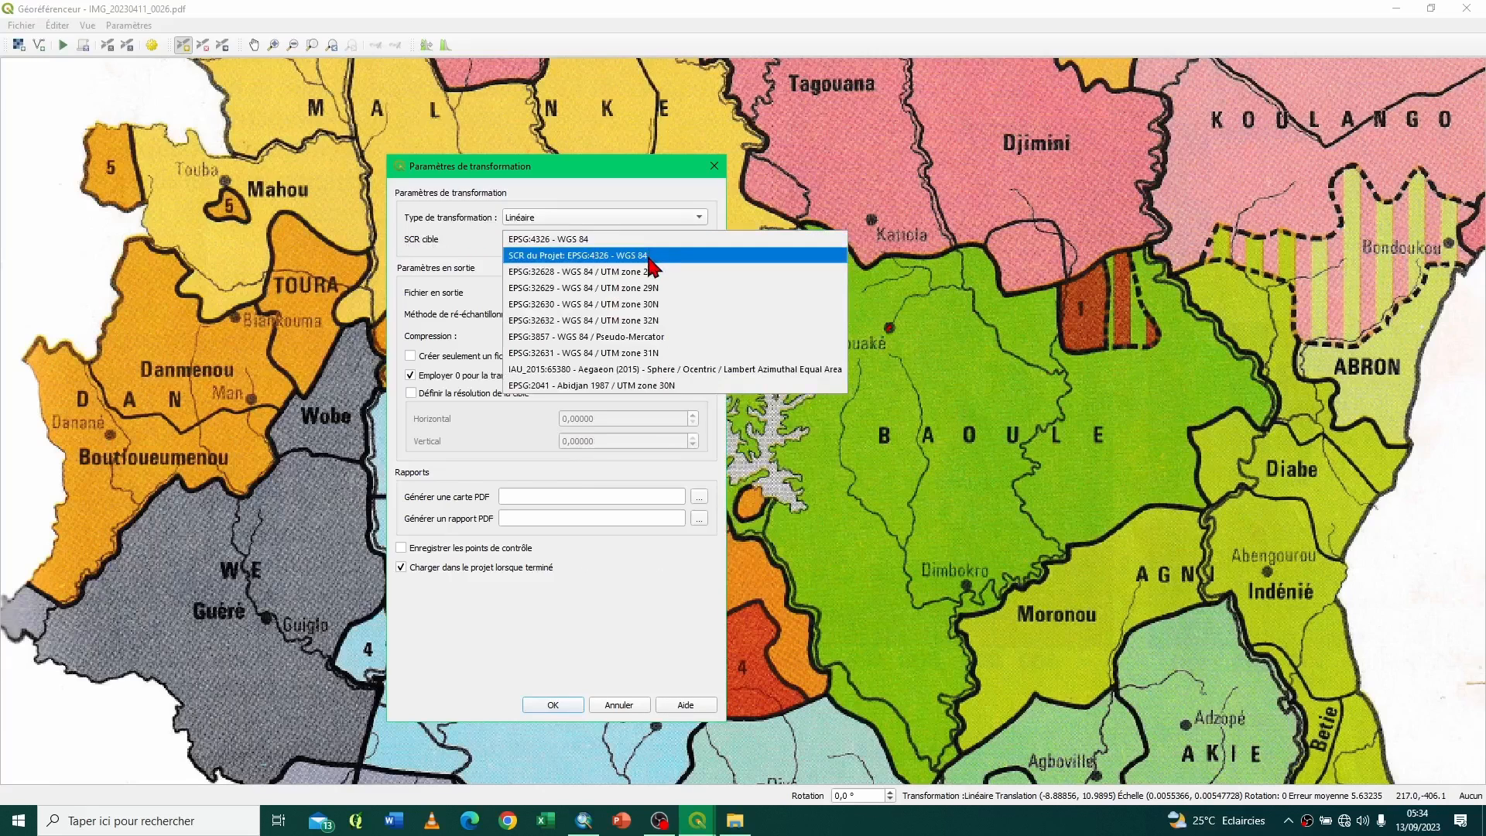
pyautogui.click(651, 256)
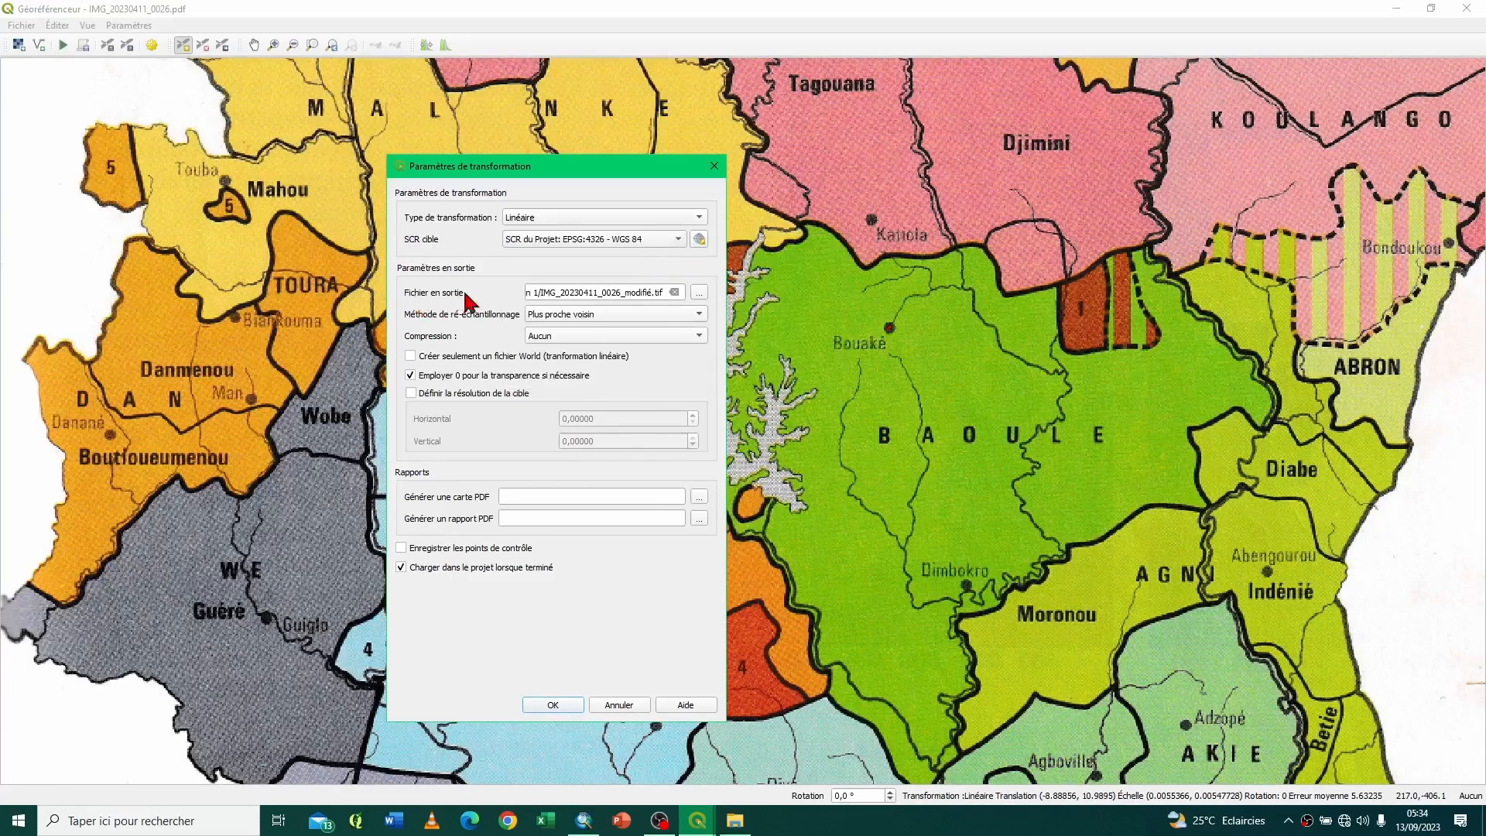
# Step: Set the output raster to a TIF file named Carte_Georef in the 3 en 1 folder
pyautogui.click(699, 293)
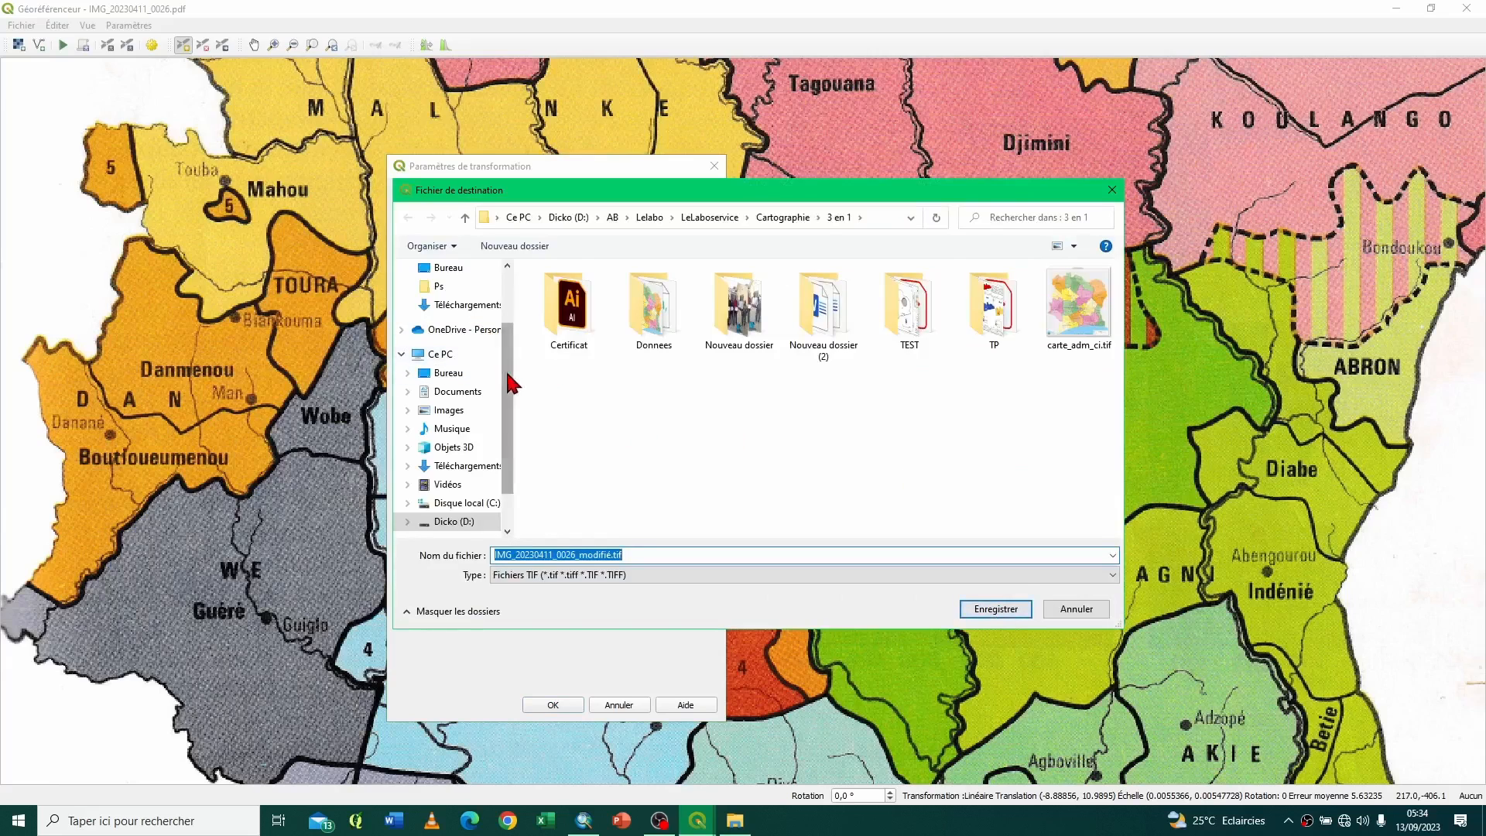
pyautogui.moveTo(506, 375); pyautogui.dragTo(502, 410)
pyautogui.click(716, 430)
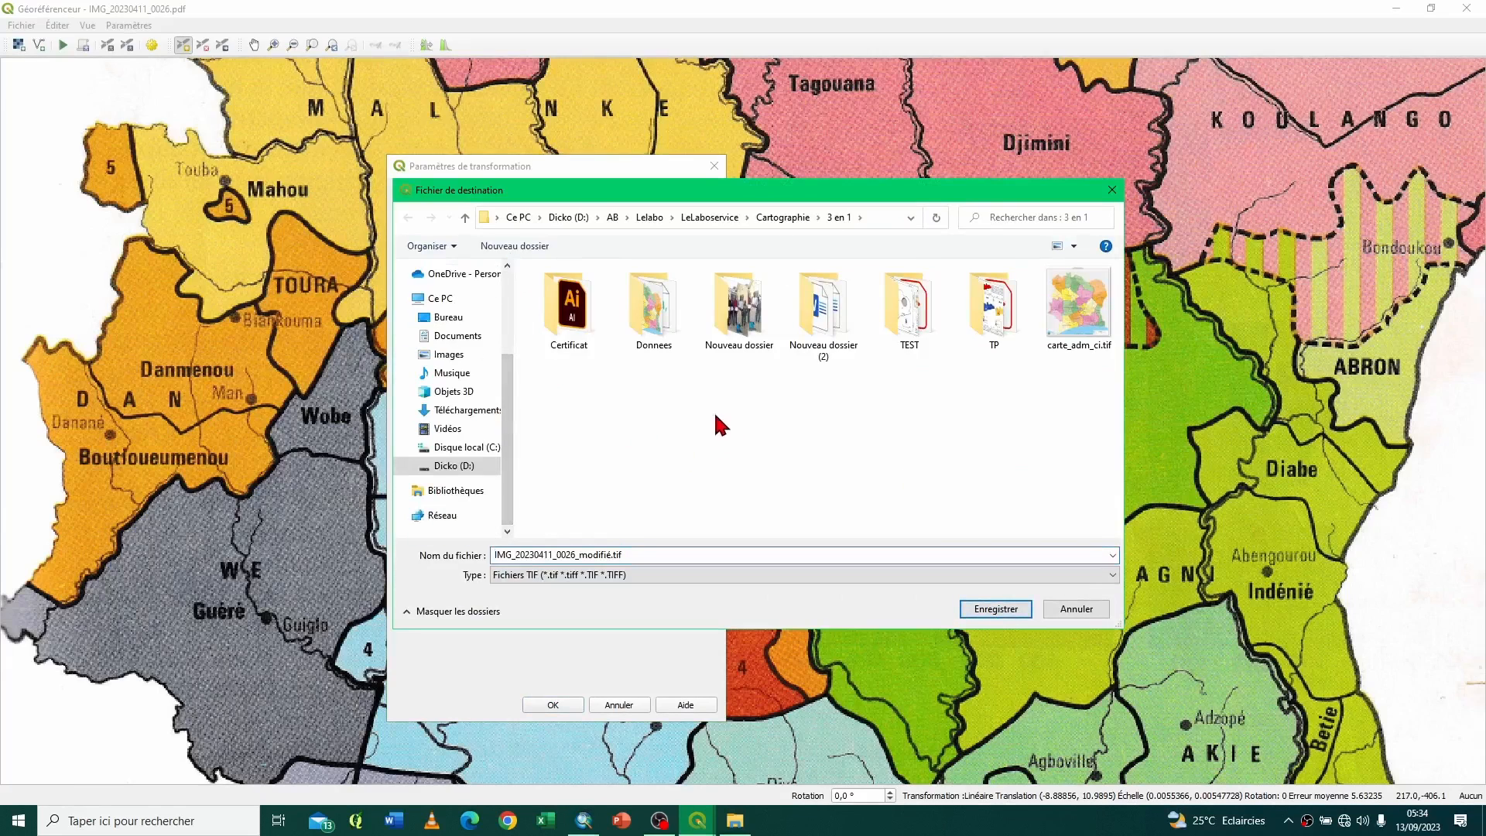
pyautogui.click(653, 559)
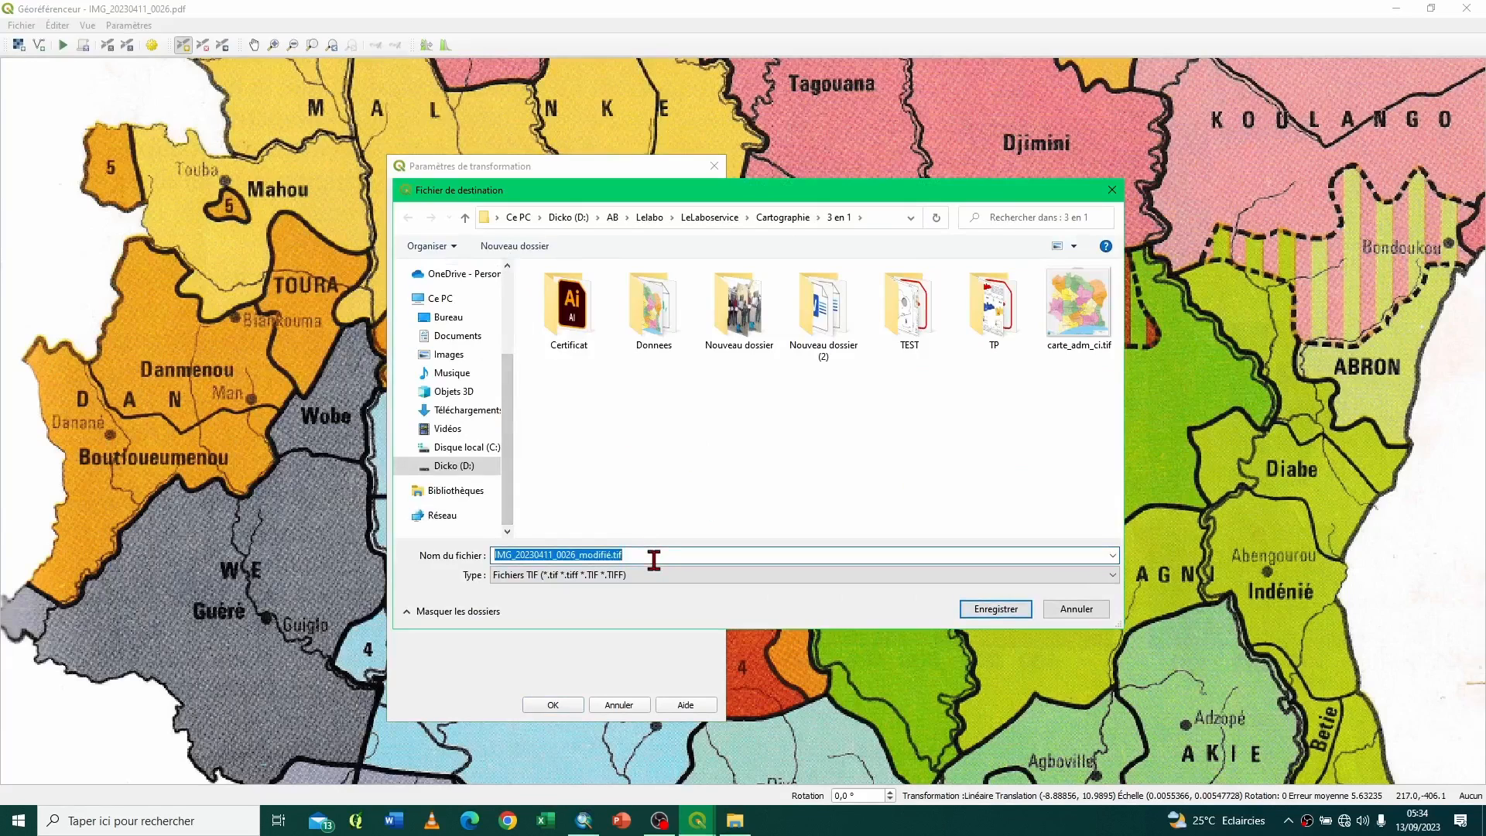
pyautogui.write('Car')
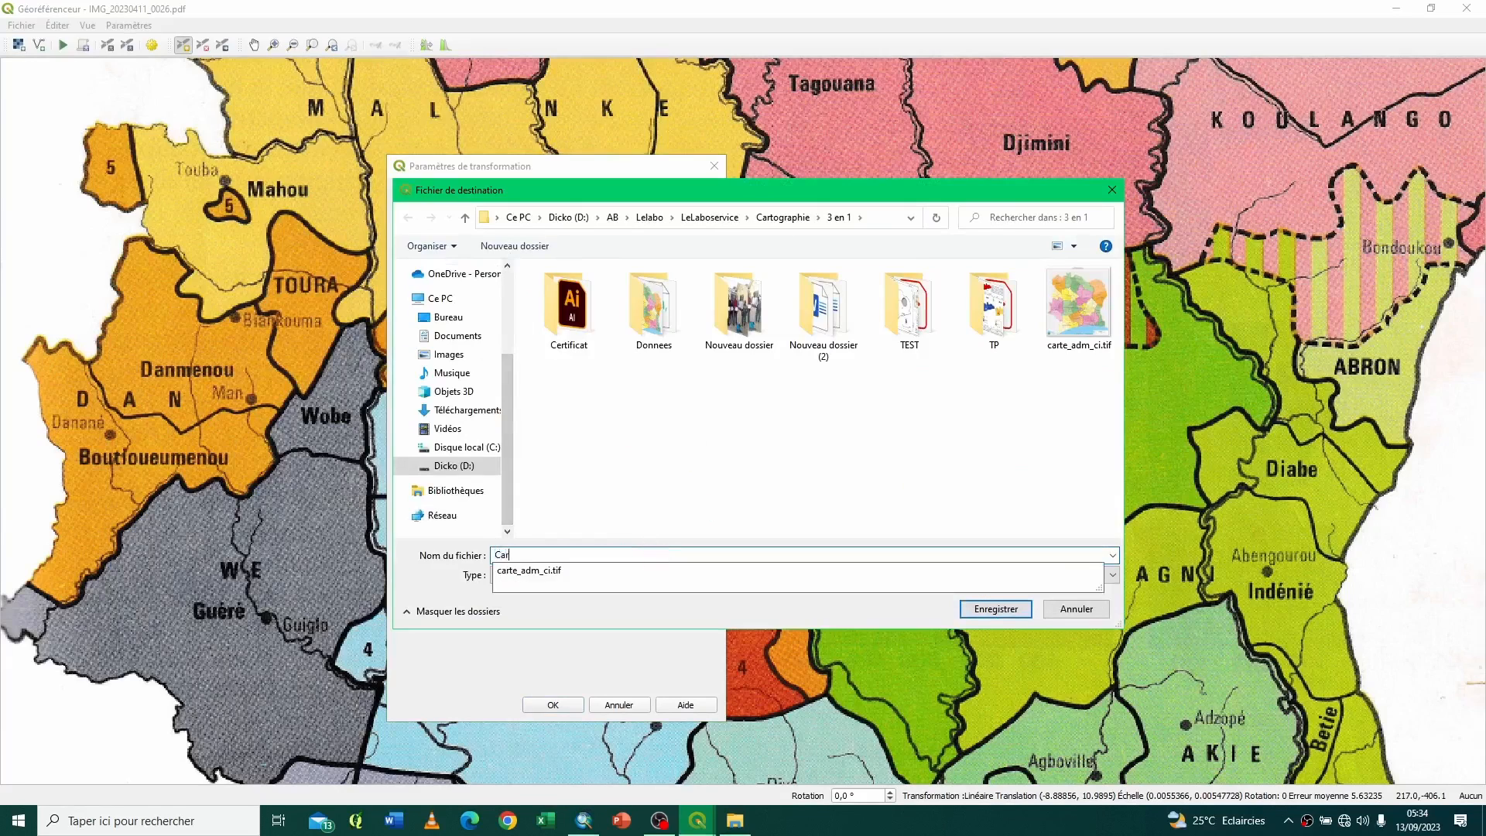
pyautogui.write('te_Georef')
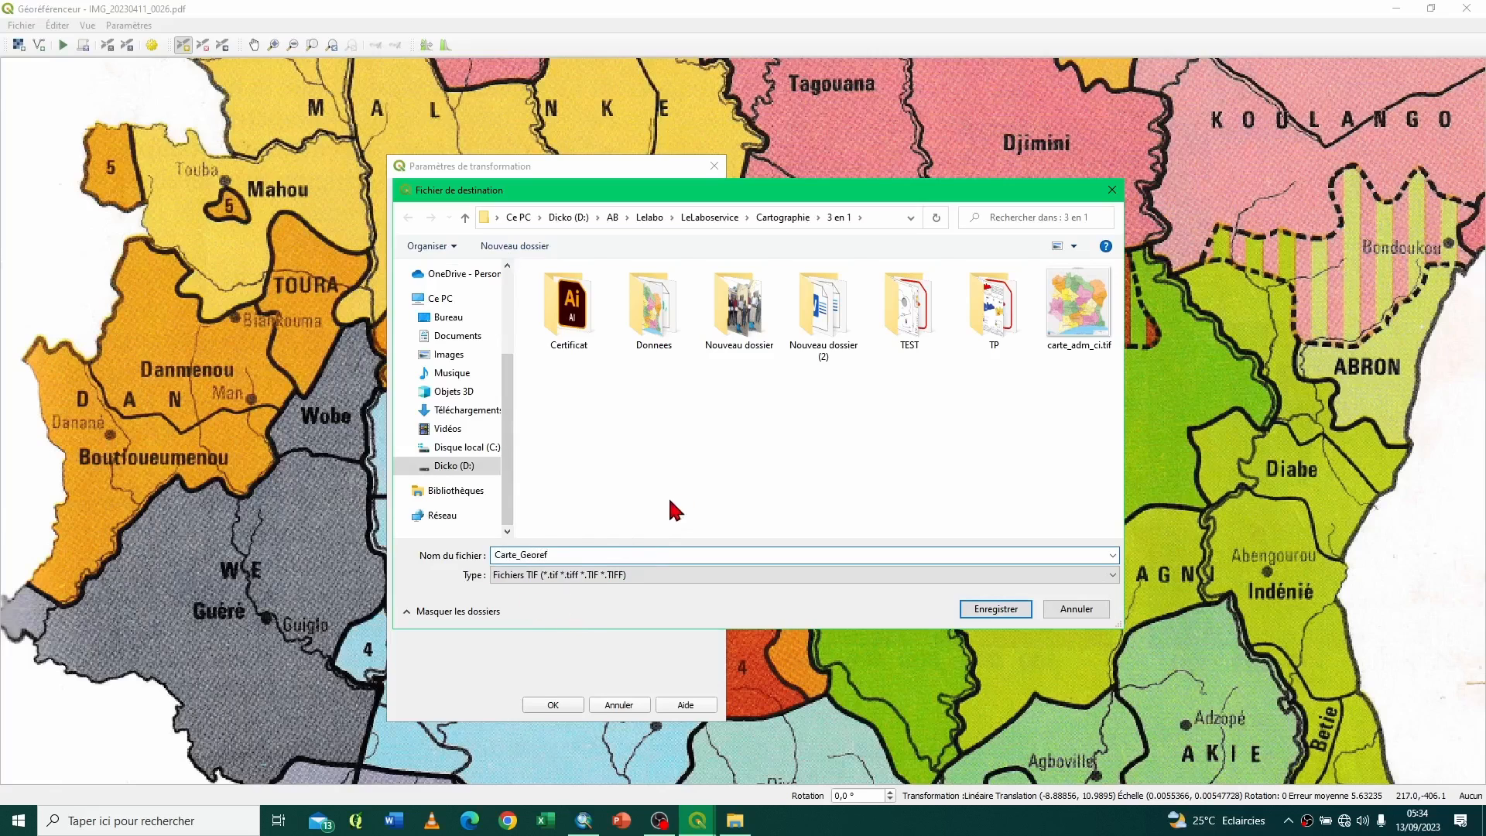
pyautogui.click(1014, 607)
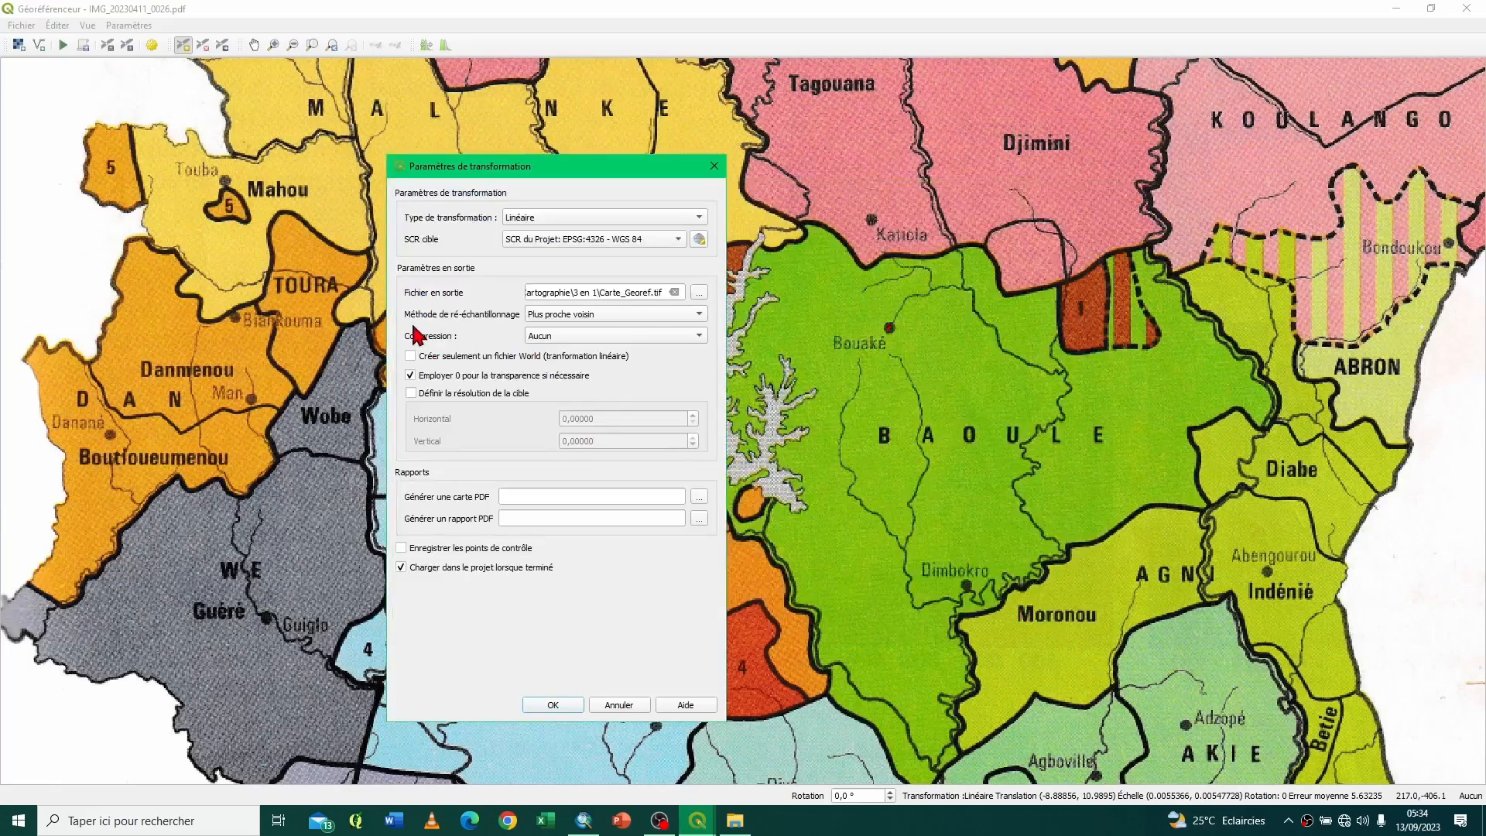
# Step: Keep Plus proche voisin resampling, accept the transformation settings and start georeferencing the scanned map
pyautogui.click(670, 321)
pyautogui.click(625, 320)
pyautogui.click(552, 705)
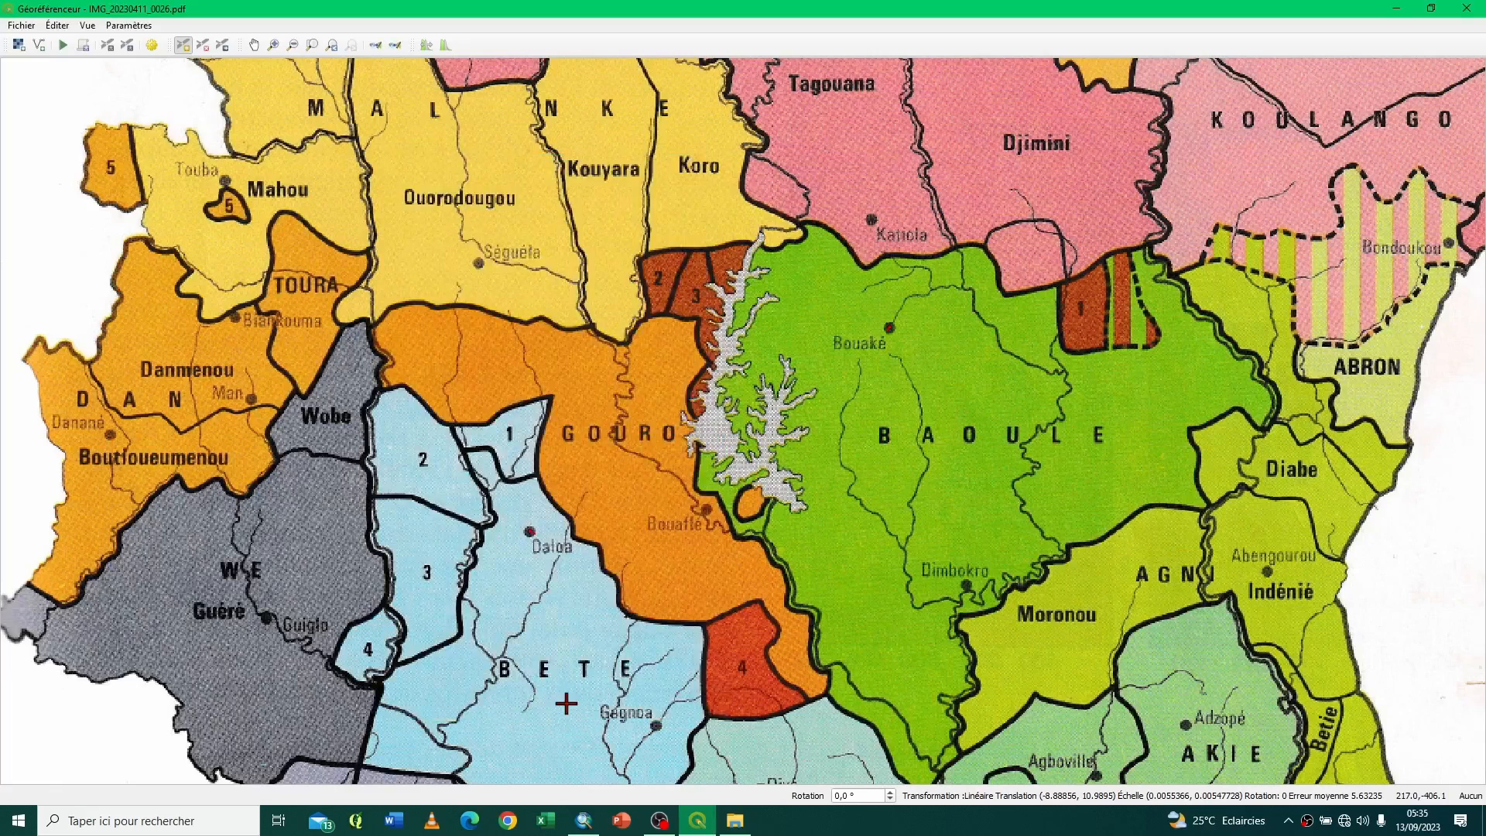
pyautogui.click(24, 28)
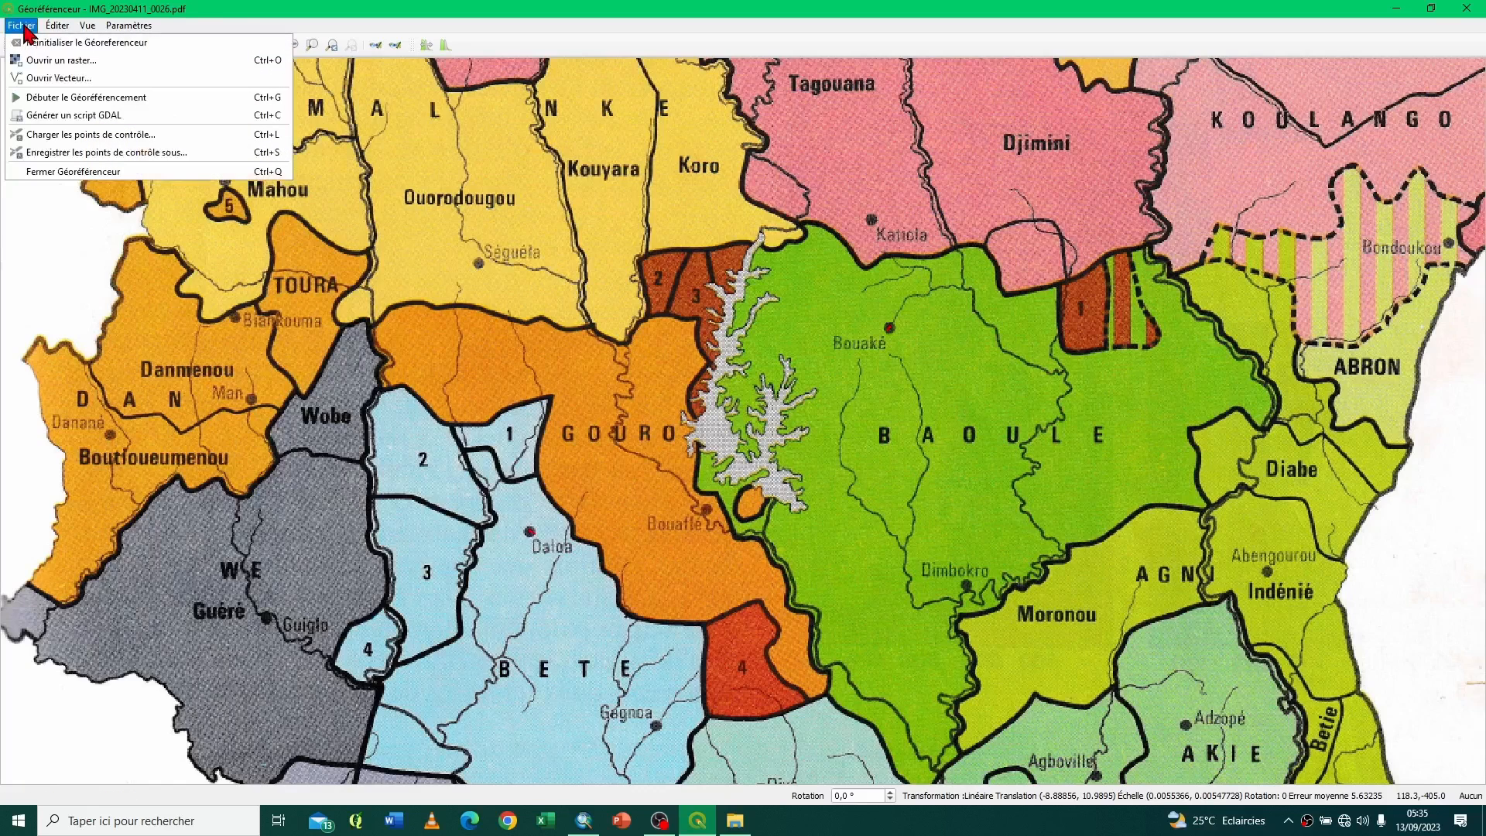
pyautogui.click(75, 104)
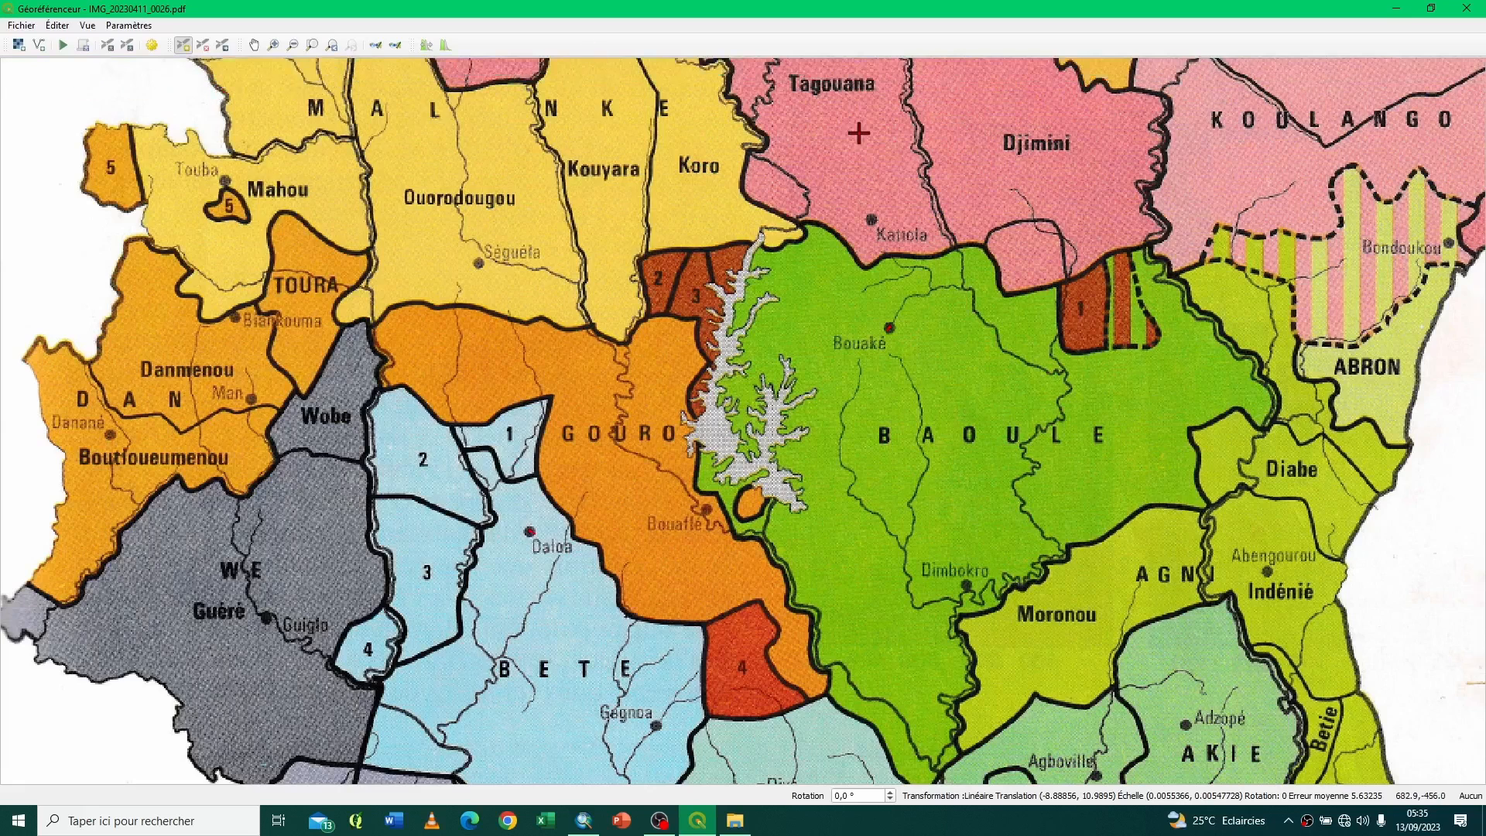
# Step: Return to the main map at full extent and toggle the Carte_Georef layer to compare its alignment with carte_adm_ci
pyautogui.click(1398, 10)
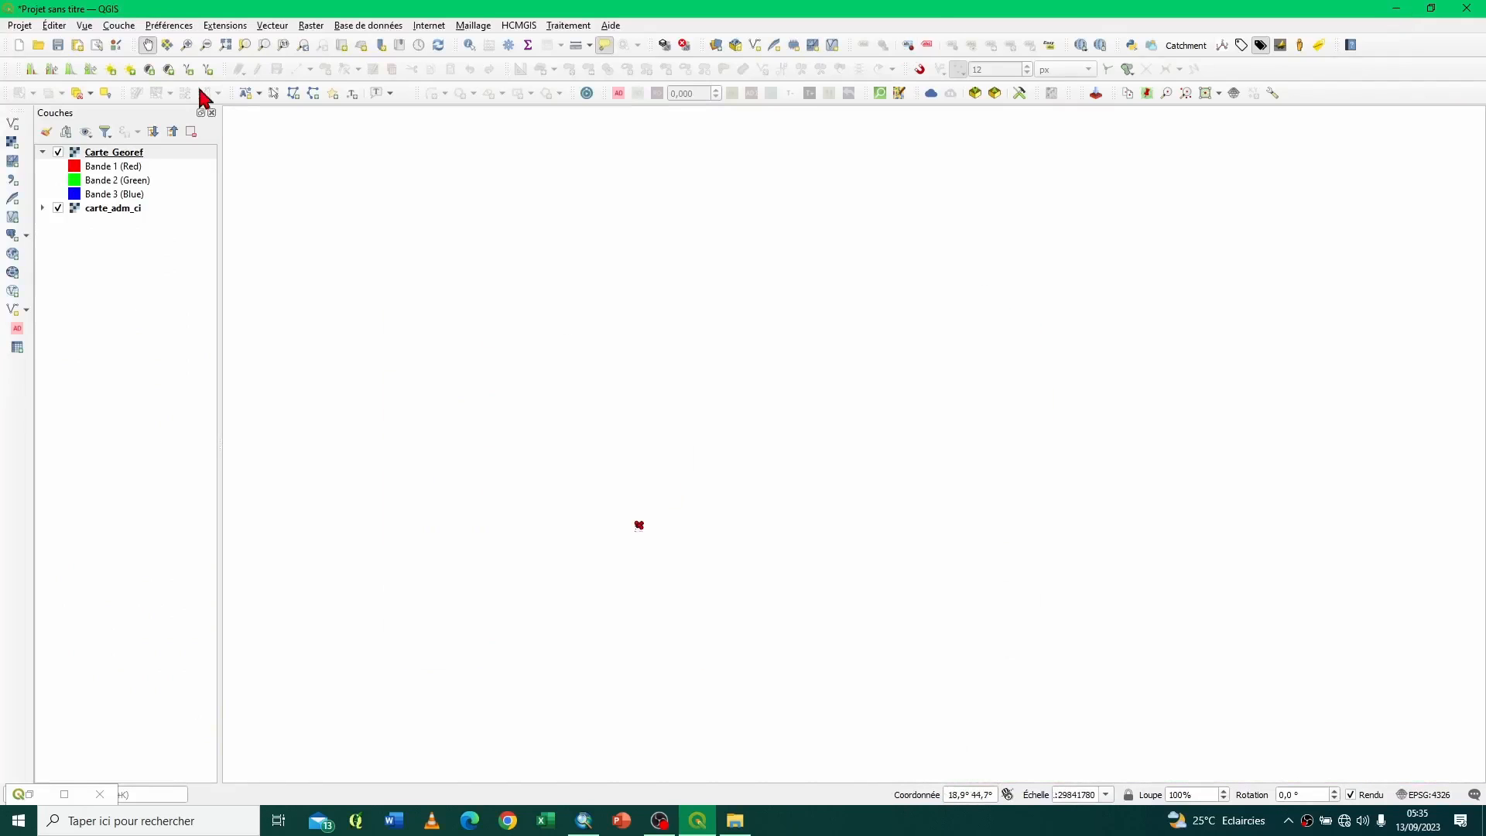
pyautogui.click(229, 47)
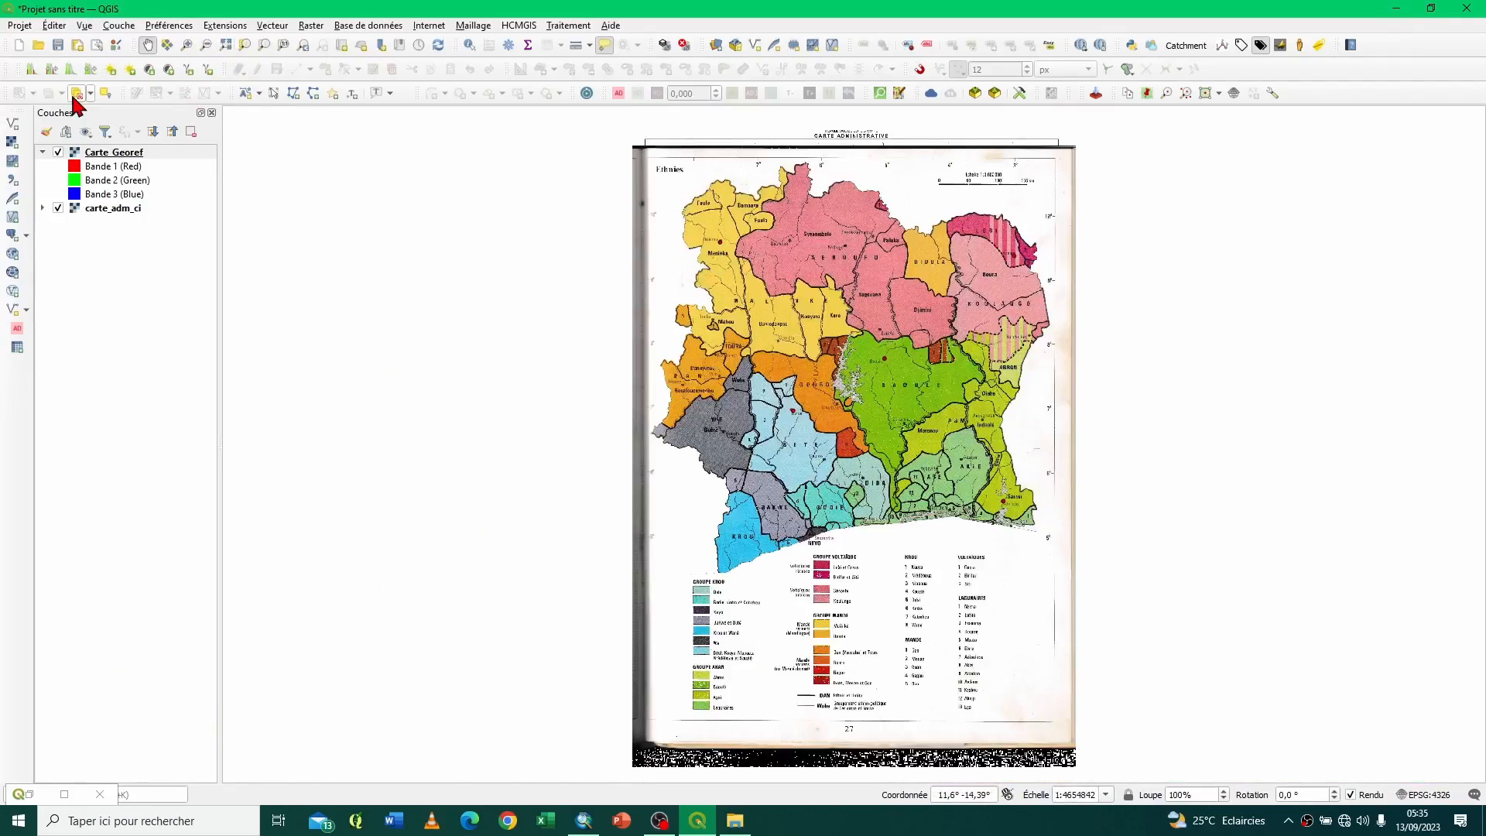
pyautogui.click(58, 152)
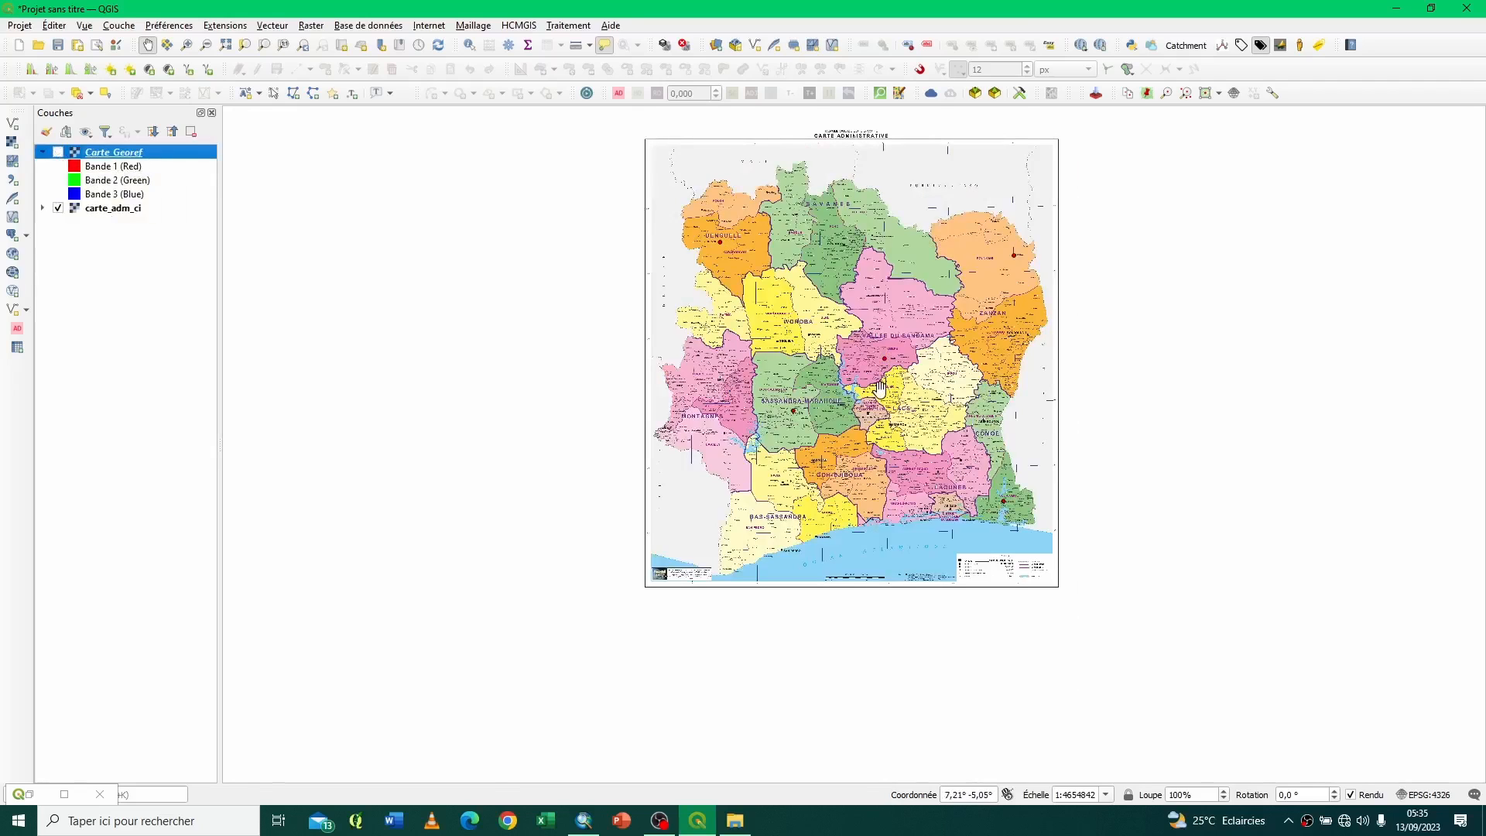
pyautogui.click(59, 152)
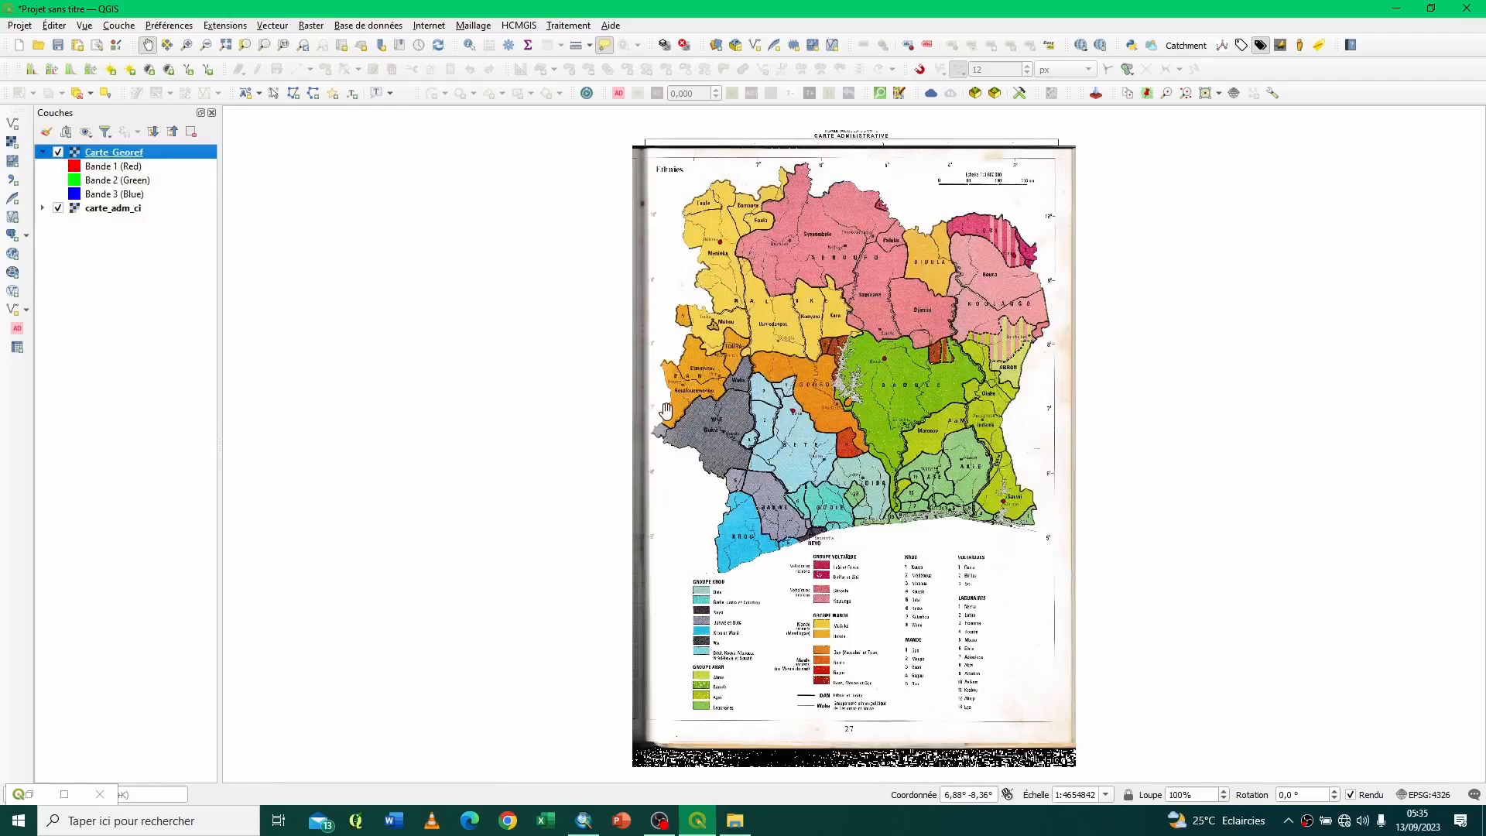
pyautogui.scroll(3, 734, 248)
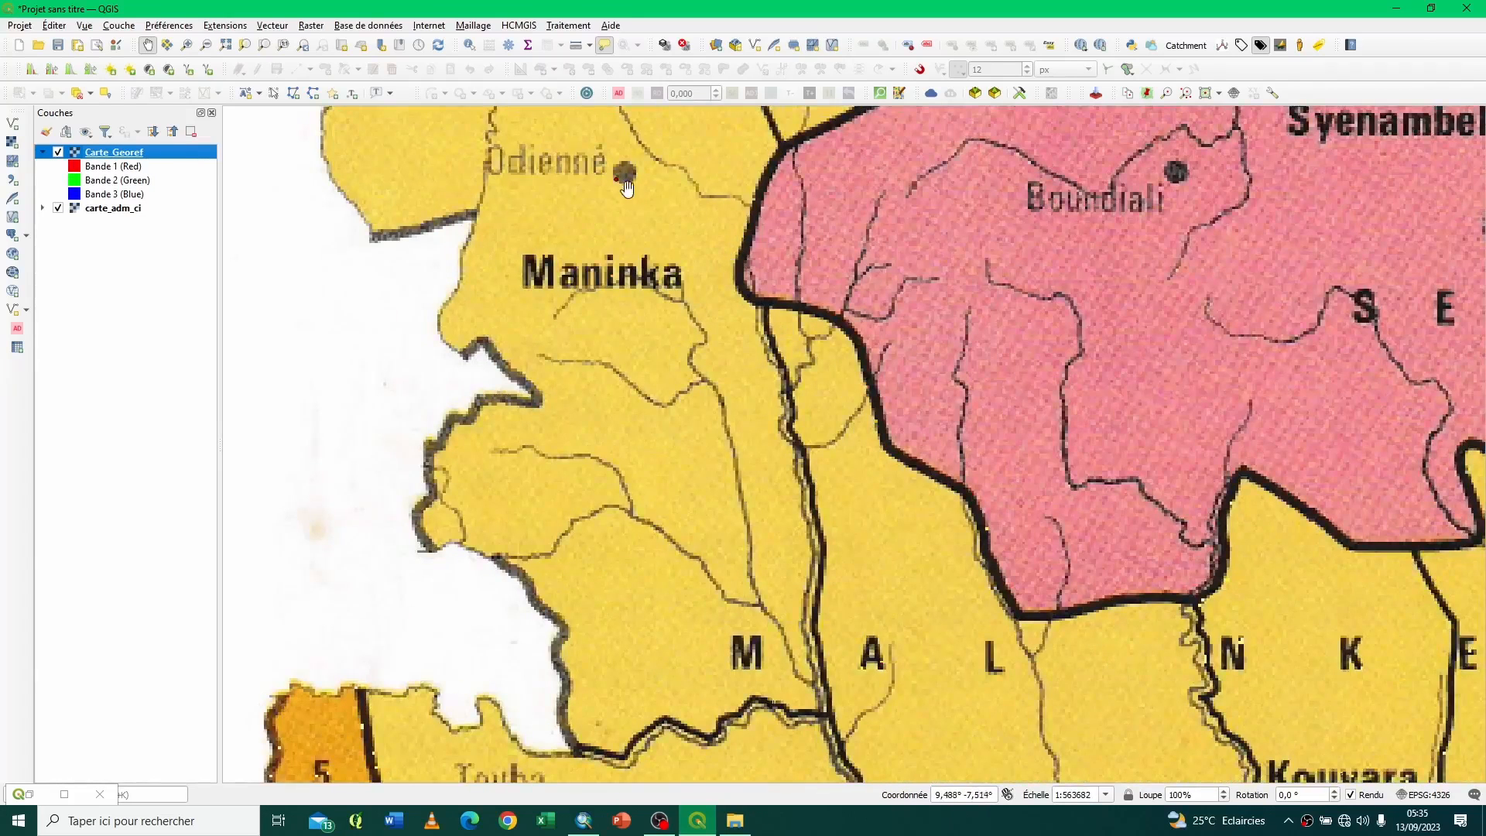
pyautogui.scroll(-5, 620, 193)
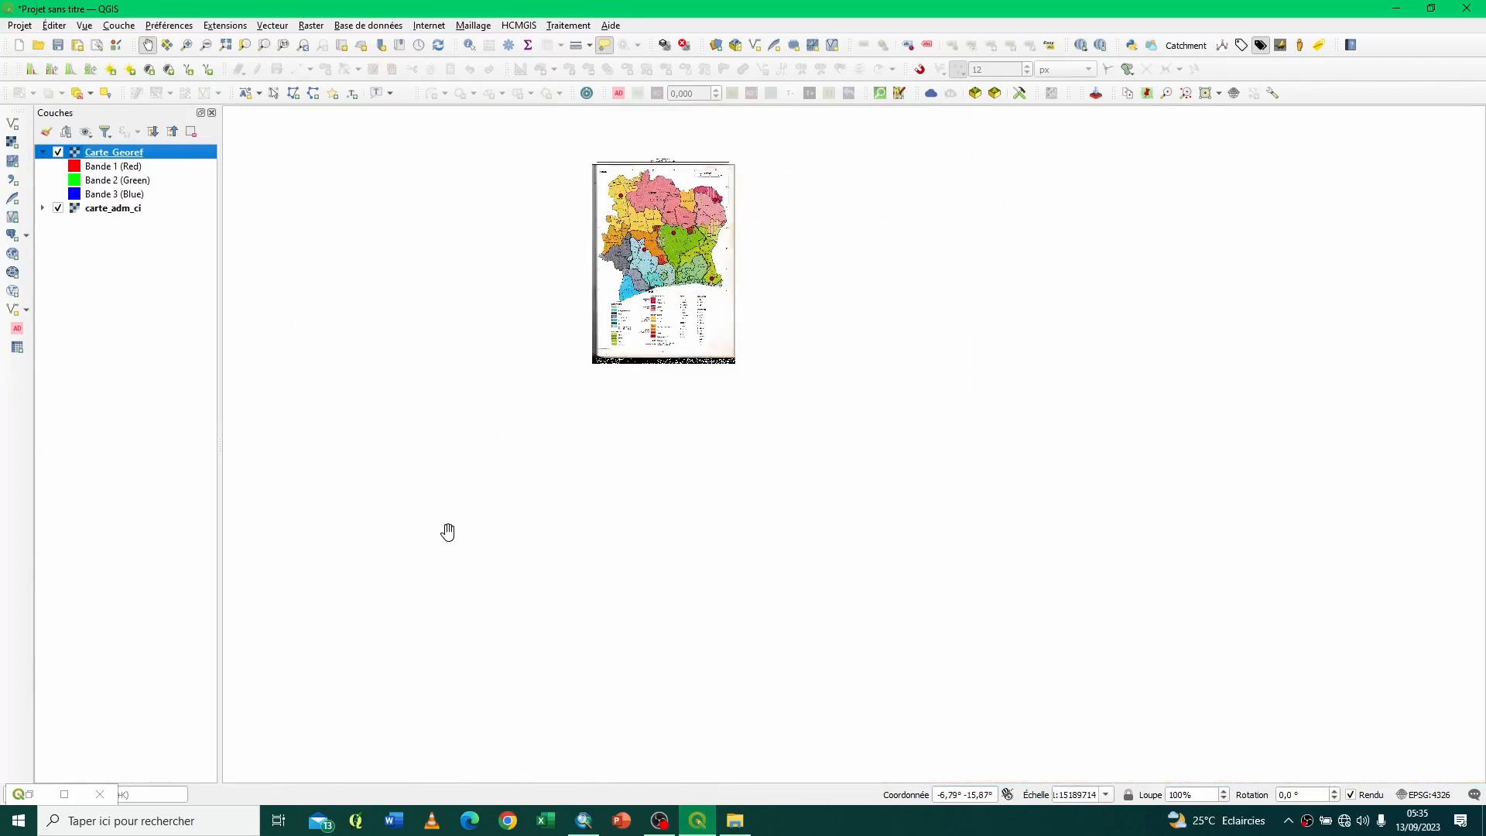
# Step: Close the georeferencer and save its control points as IMG_20230411_0026.pdf.points in the 3 en 1 folder
pyautogui.click(65, 794)
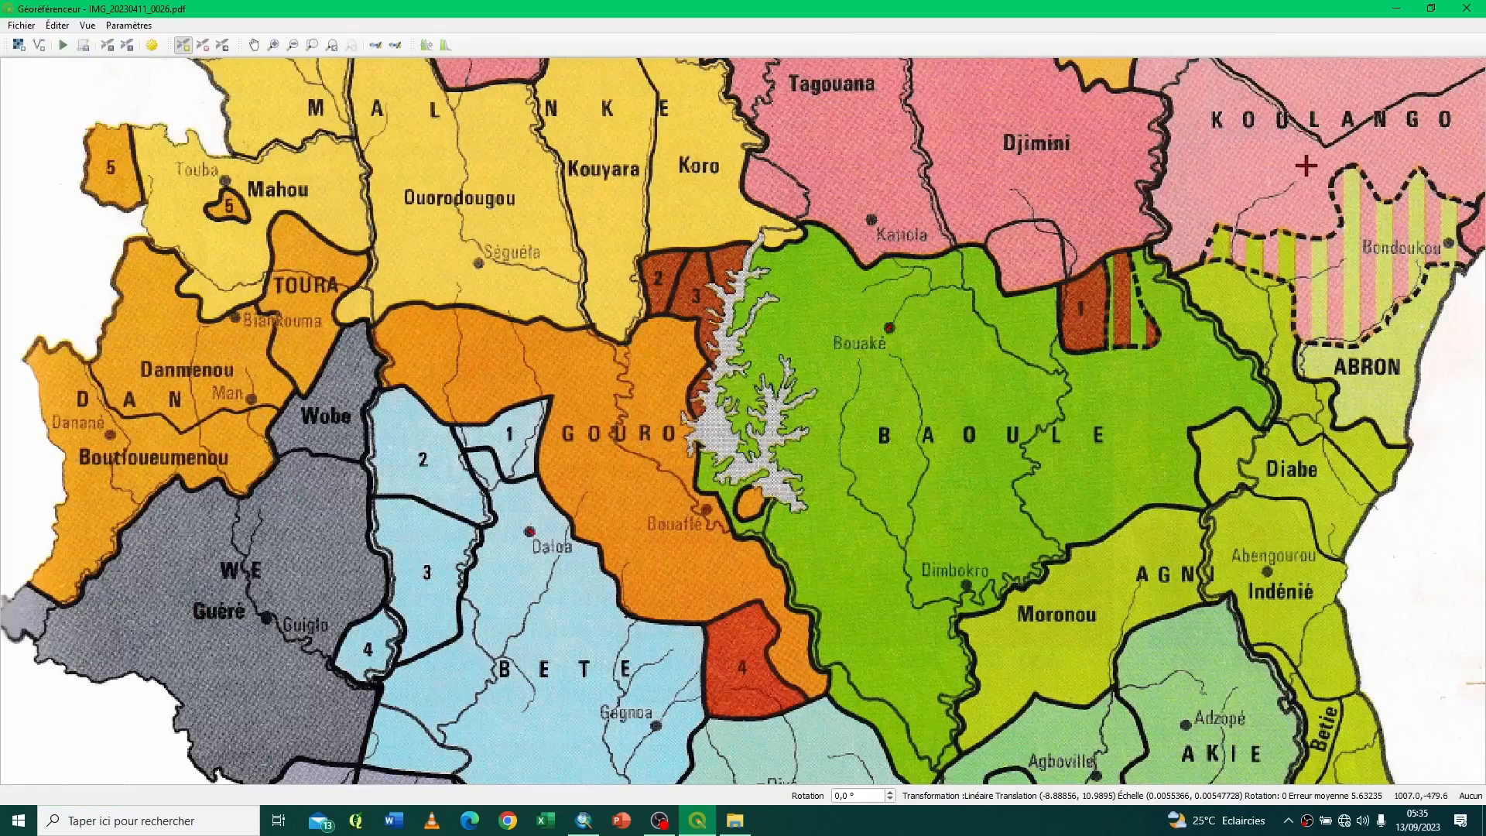
pyautogui.click(1467, 8)
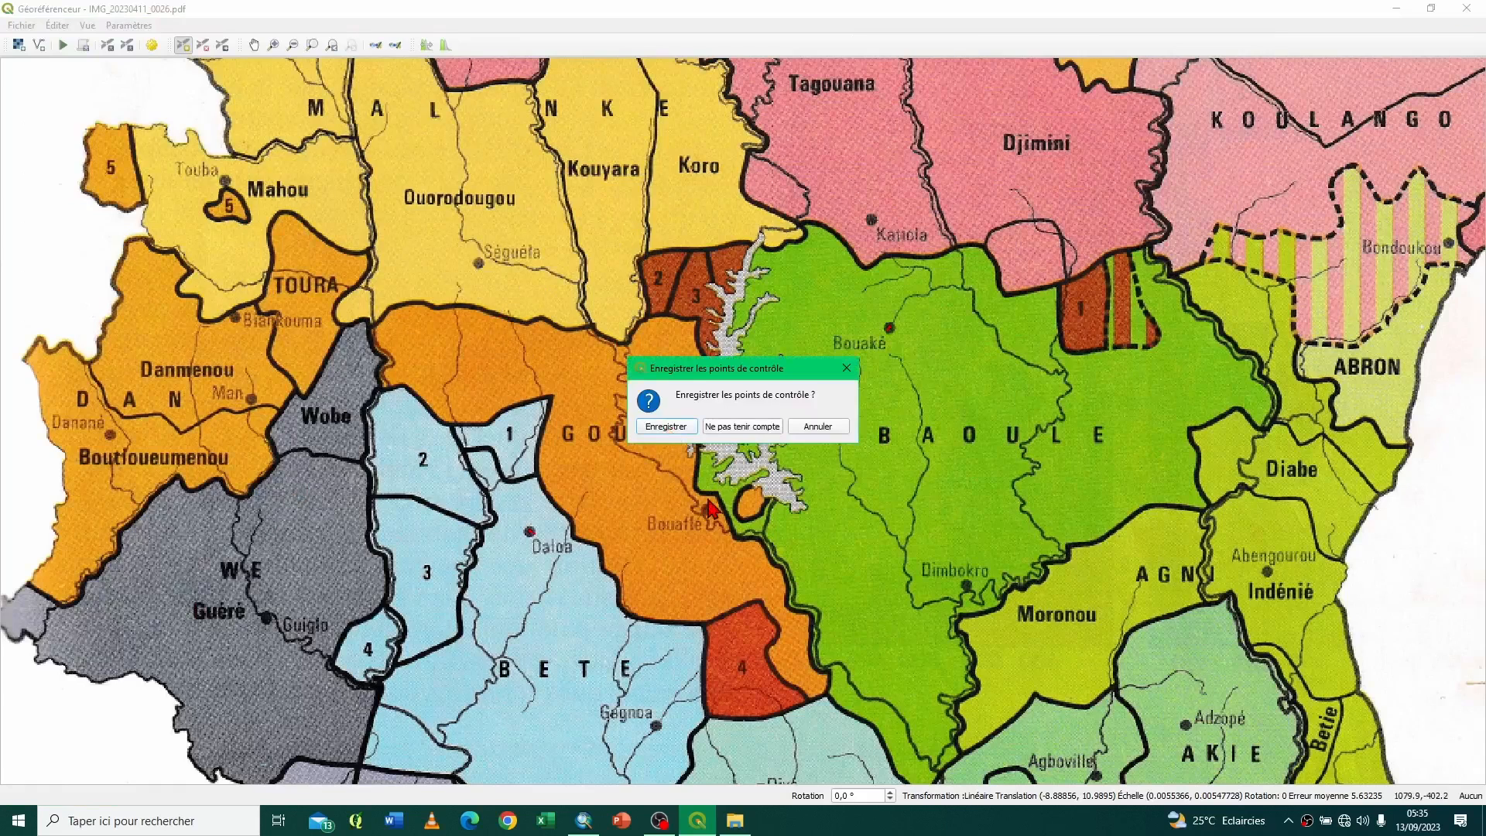
pyautogui.click(666, 426)
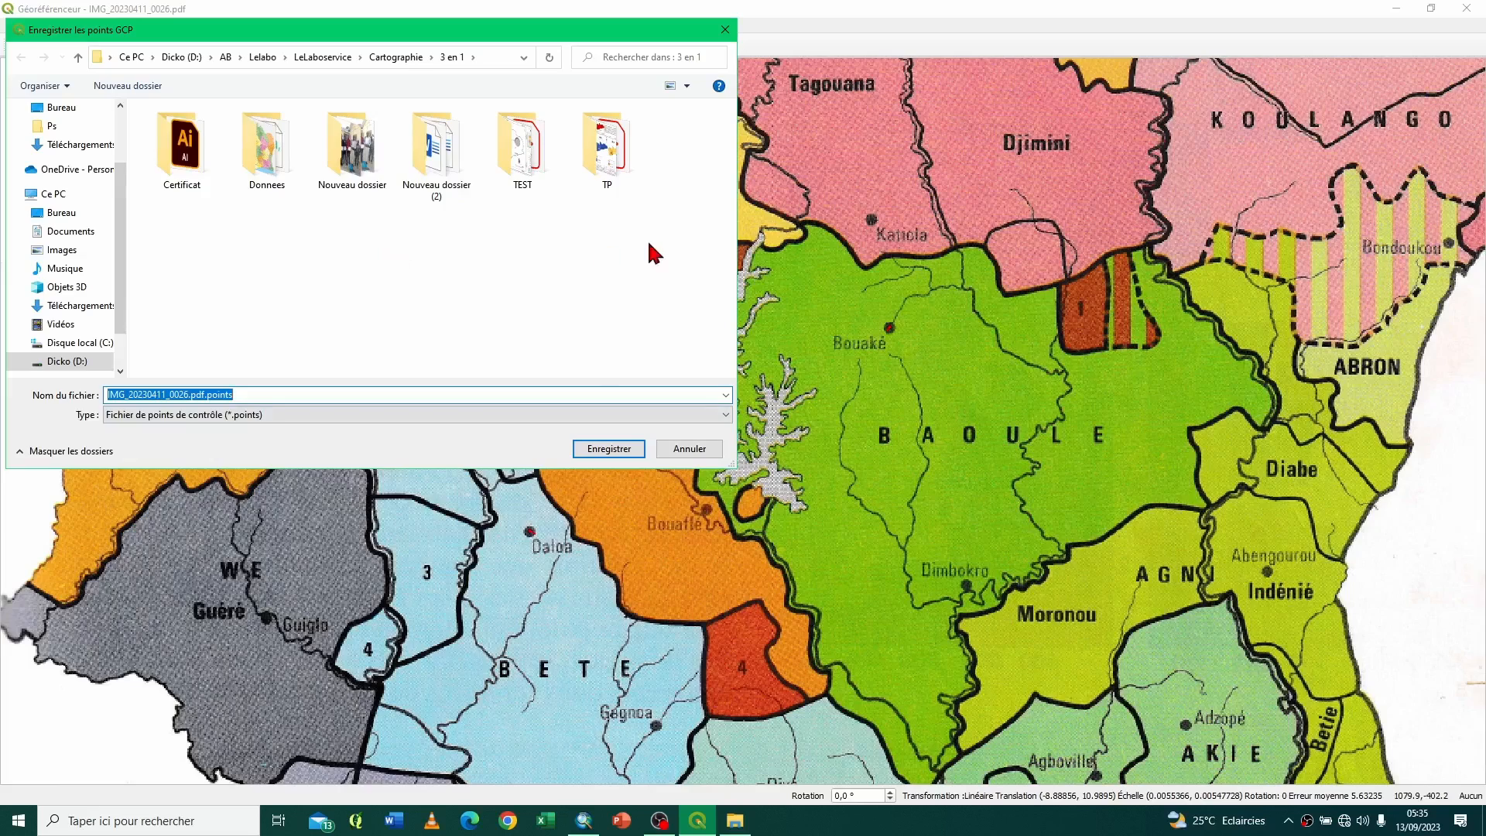
pyautogui.click(615, 450)
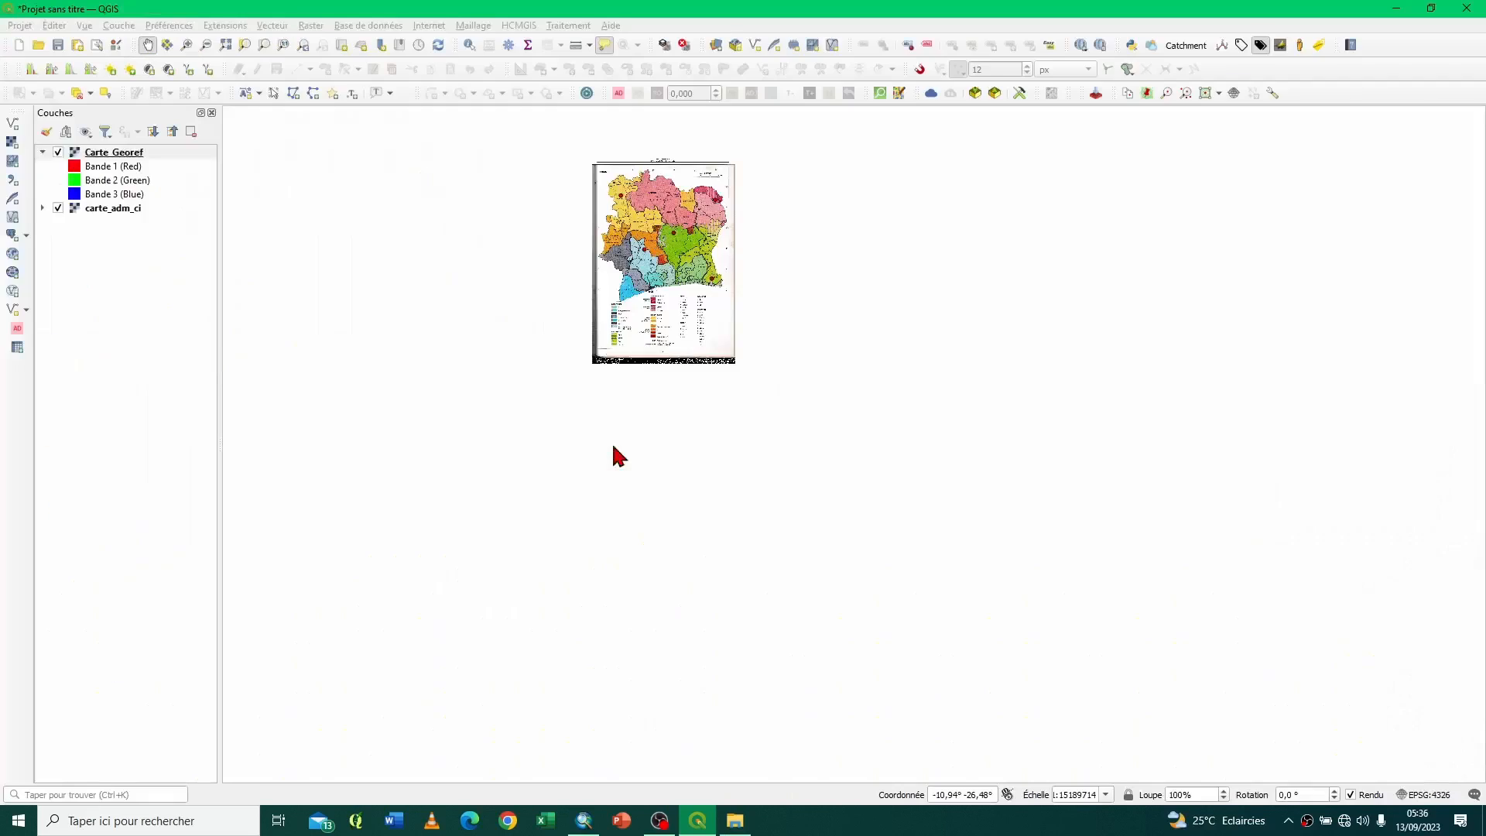
# Step: Examine the georeferenced ethnic map up close and as a whole, and hide Carte_Georef to compare it with carte_adm_ci
pyautogui.moveTo(643, 232); pyautogui.dragTo(763, 332)
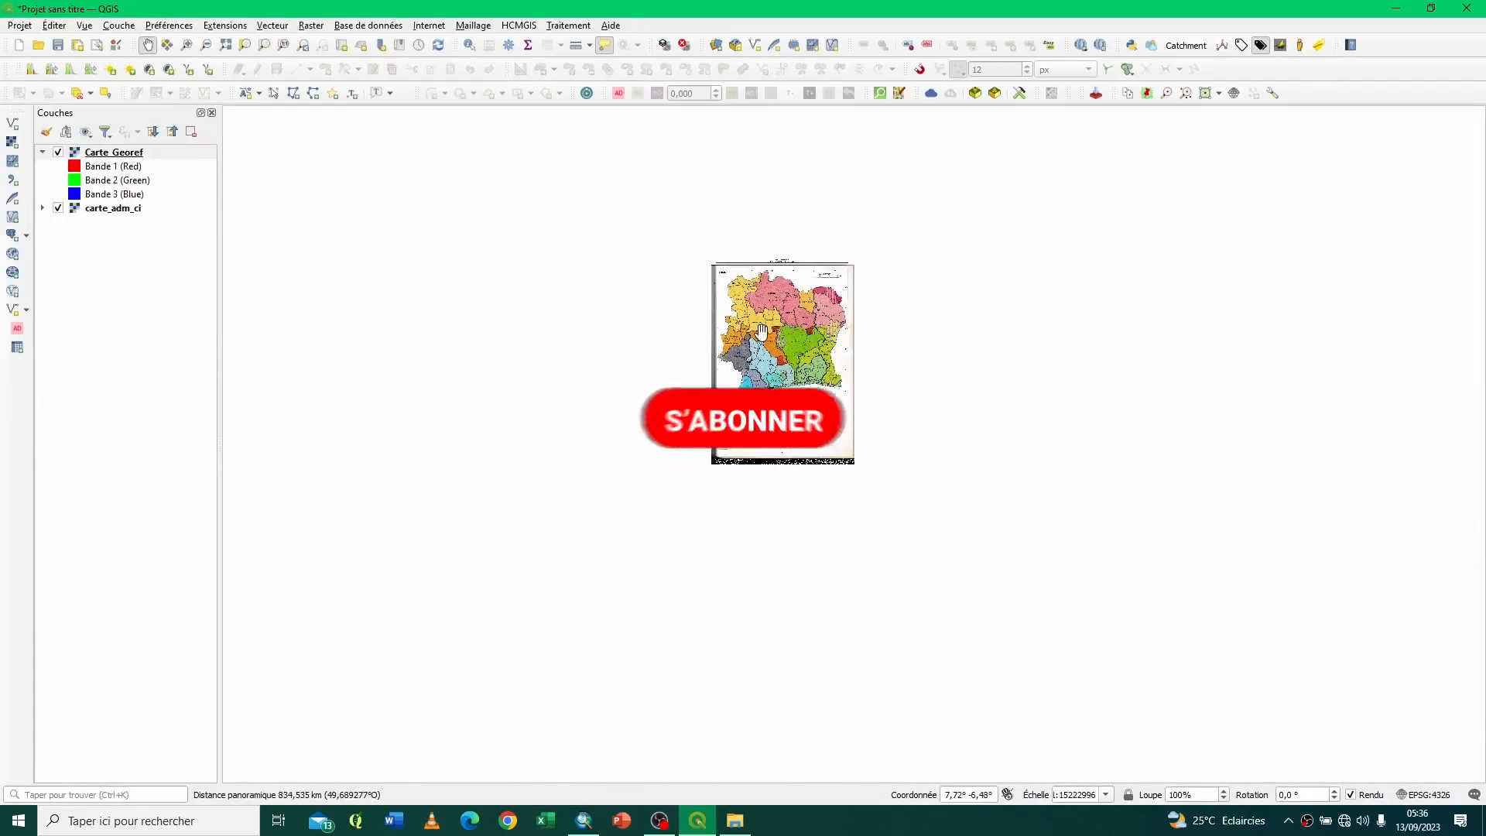
pyautogui.scroll(3, 762, 333)
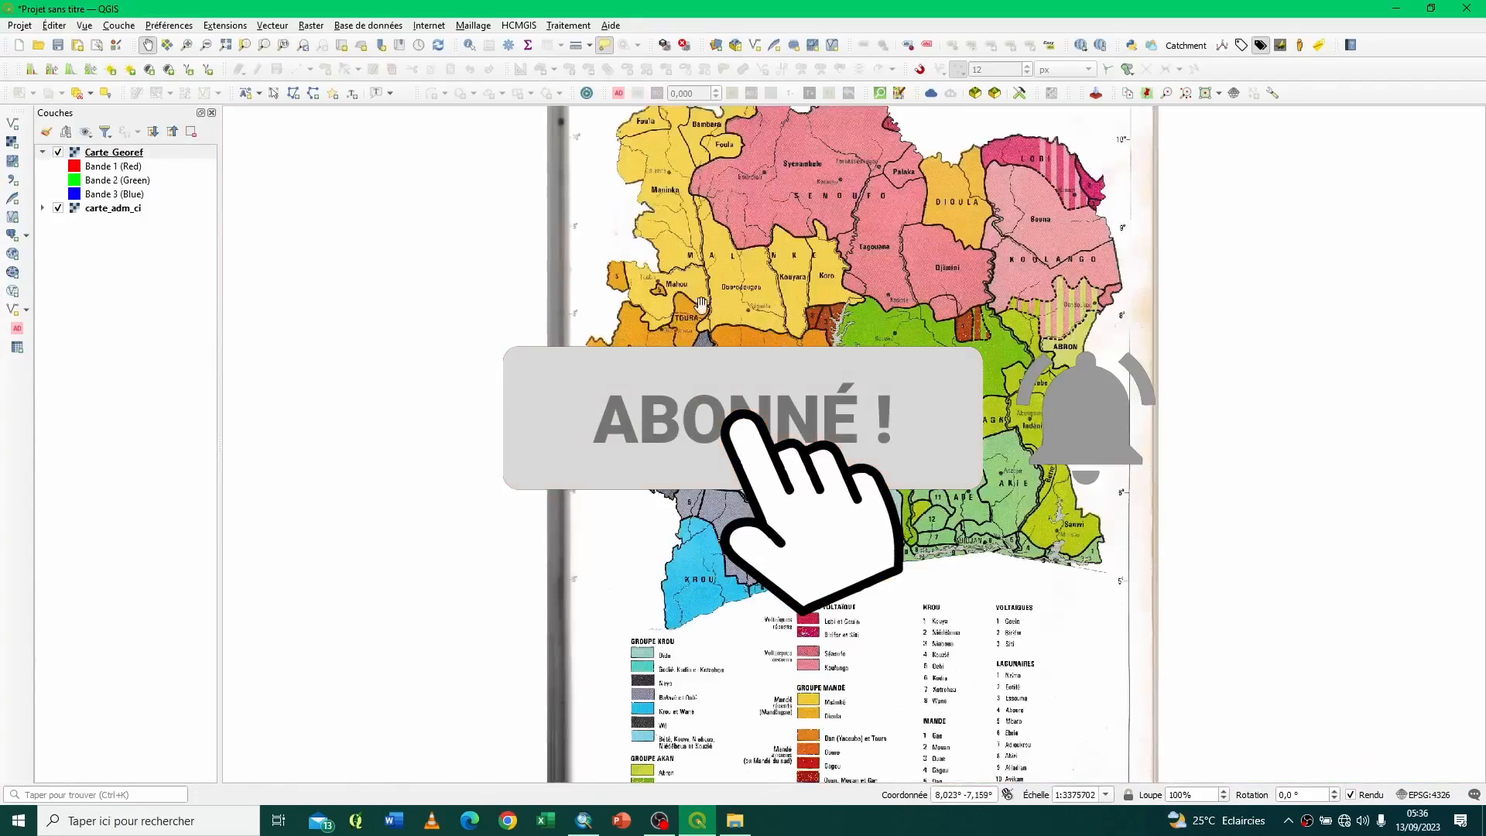
pyautogui.moveTo(708, 243); pyautogui.dragTo(726, 333)
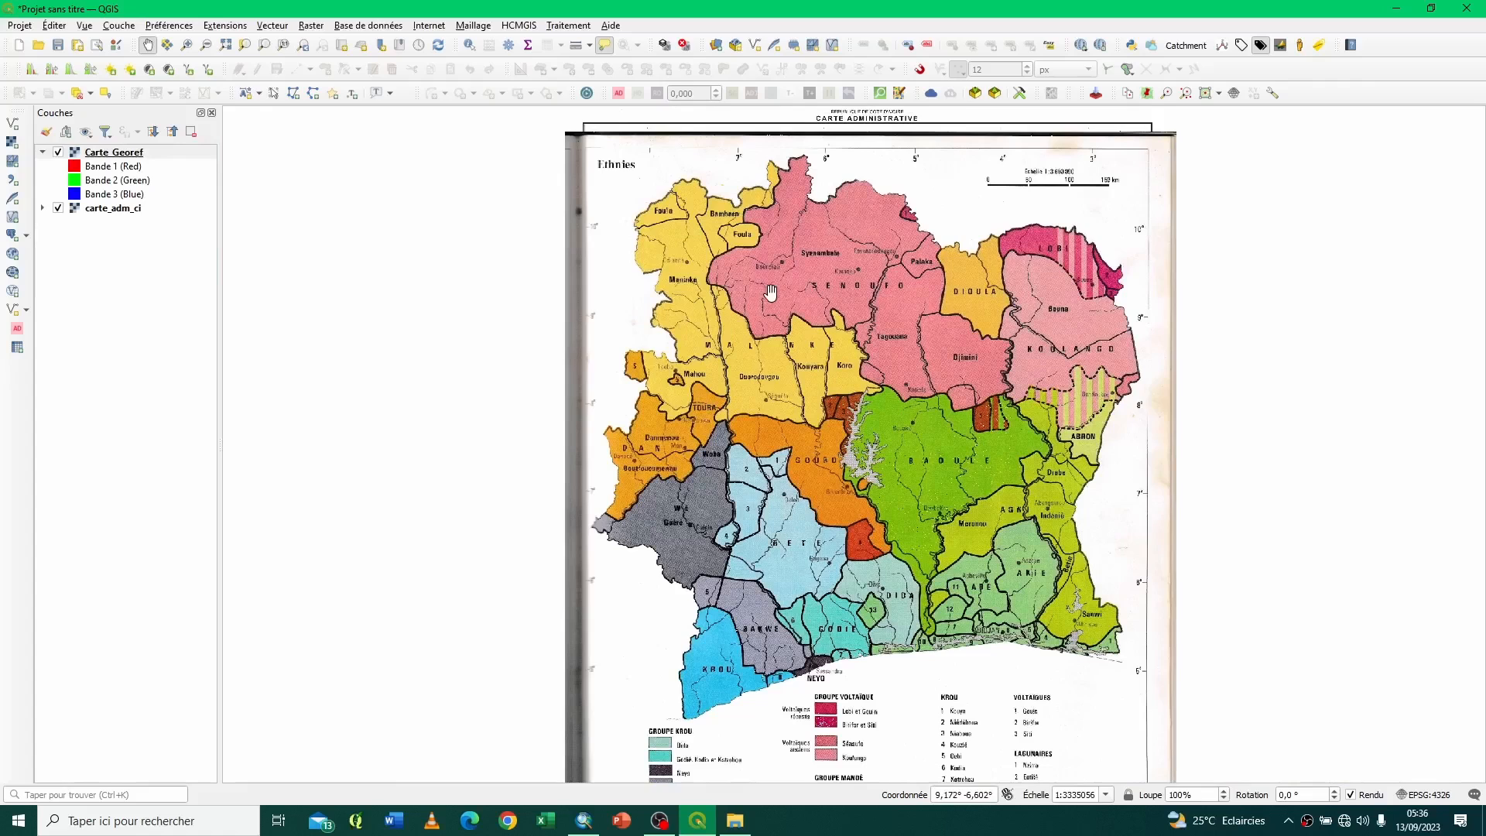
pyautogui.moveTo(850, 260); pyautogui.dragTo(770, 278)
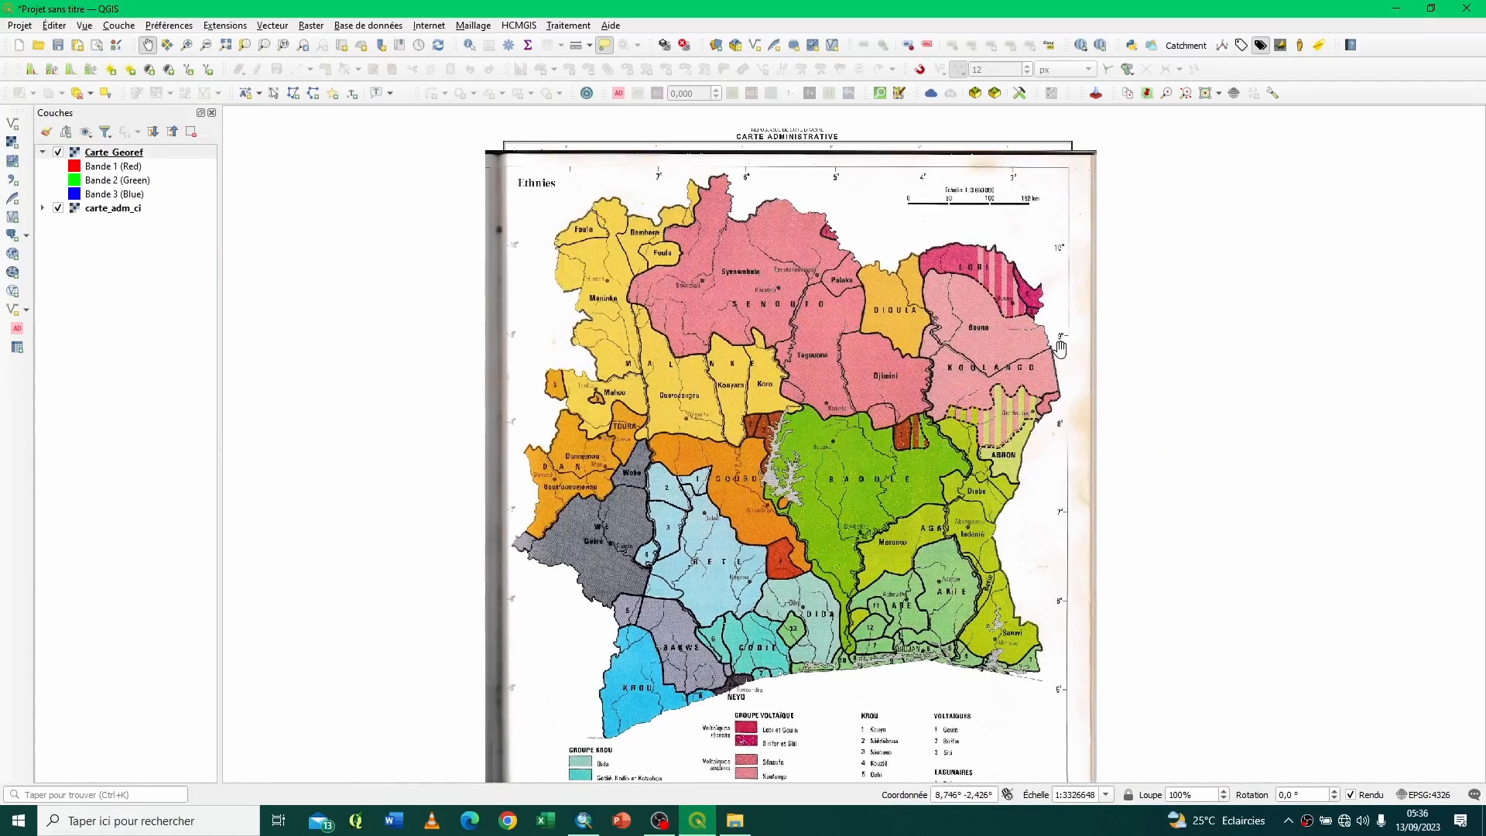
pyautogui.moveTo(811, 458); pyautogui.dragTo(867, 396)
pyautogui.scroll(3, 802, 485)
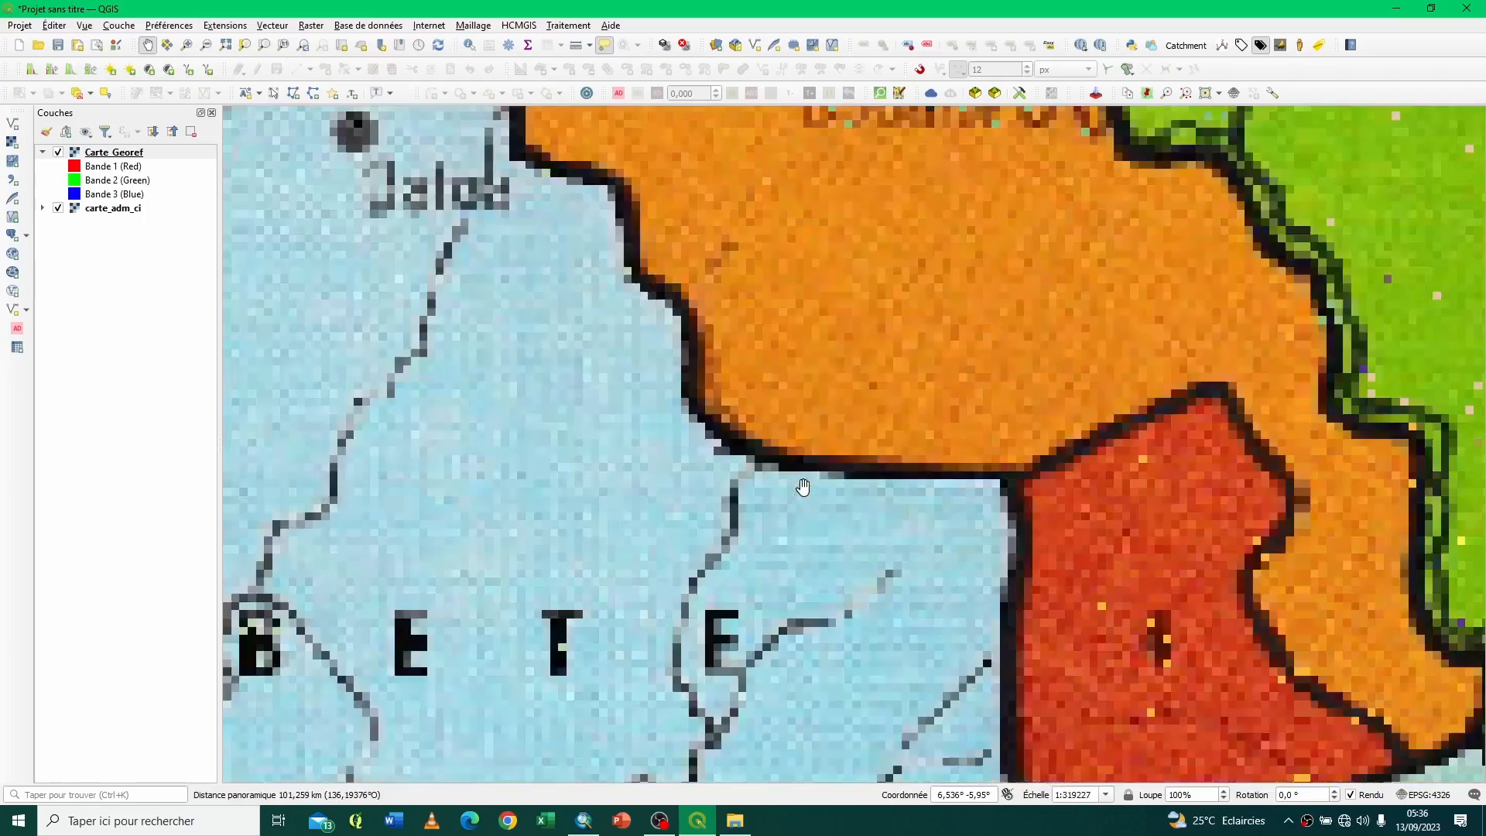
pyautogui.scroll(-4, 802, 485)
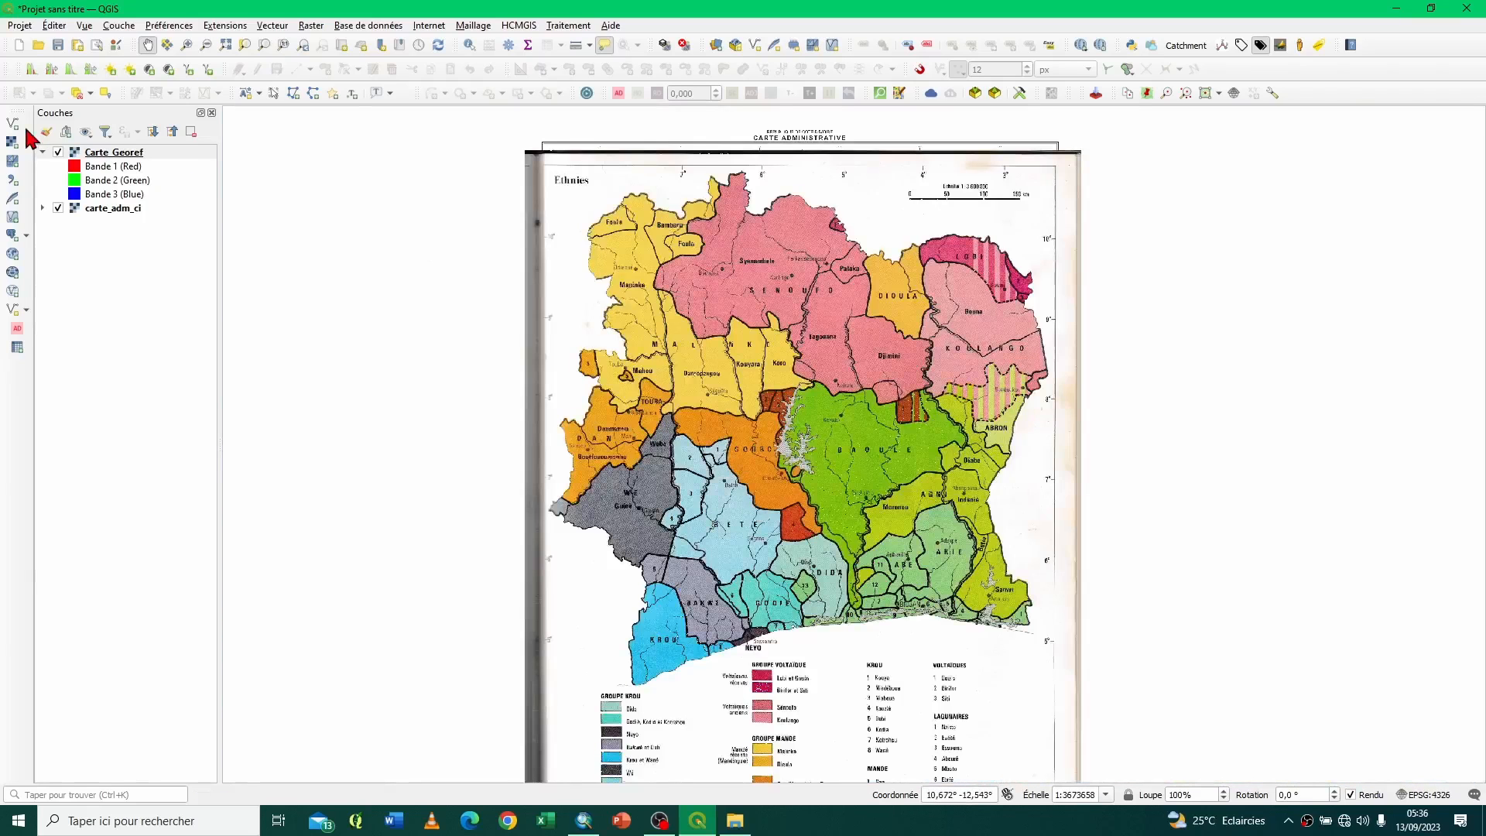
pyautogui.click(59, 152)
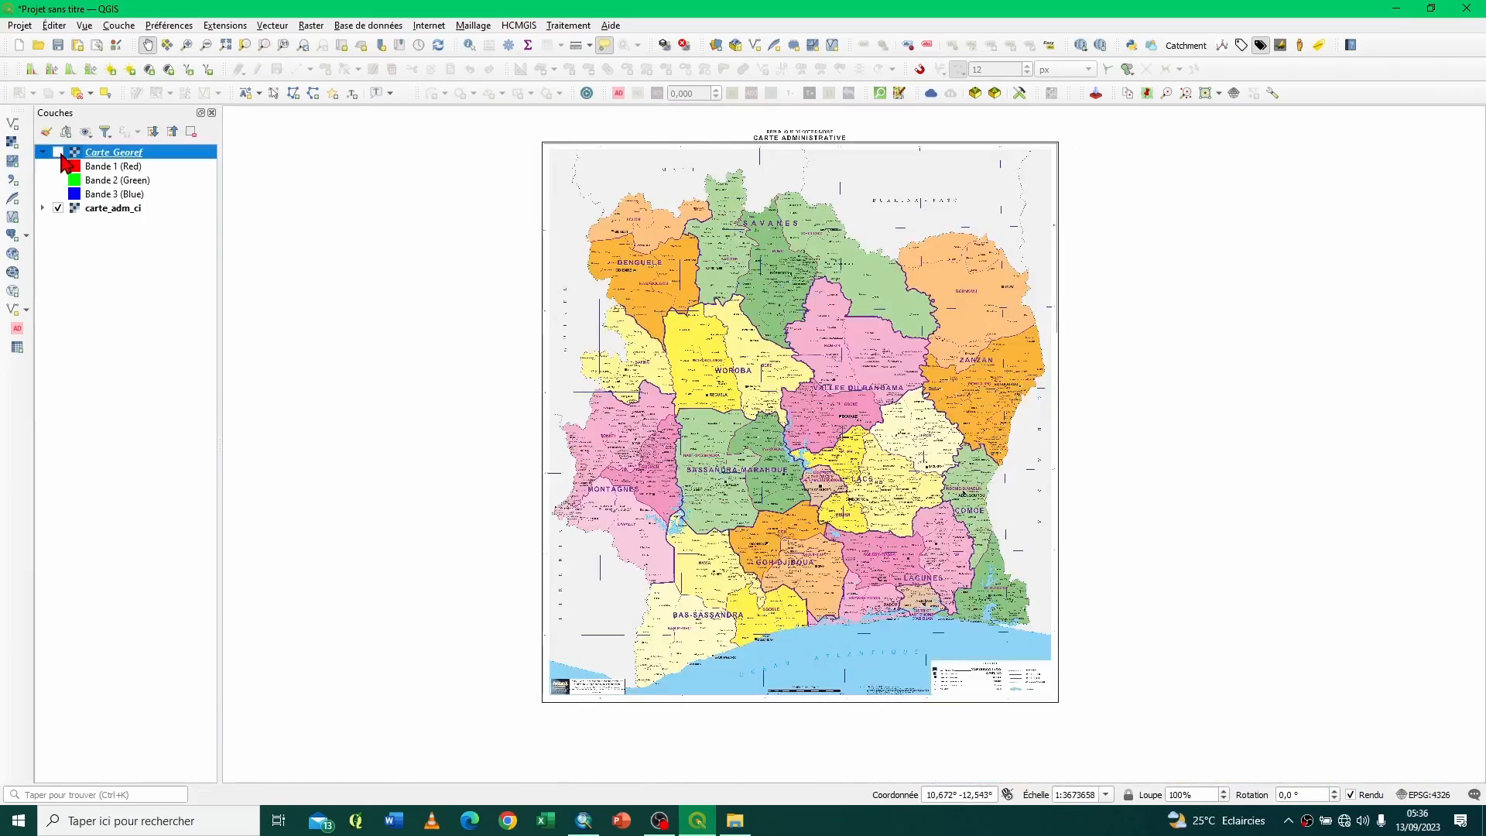